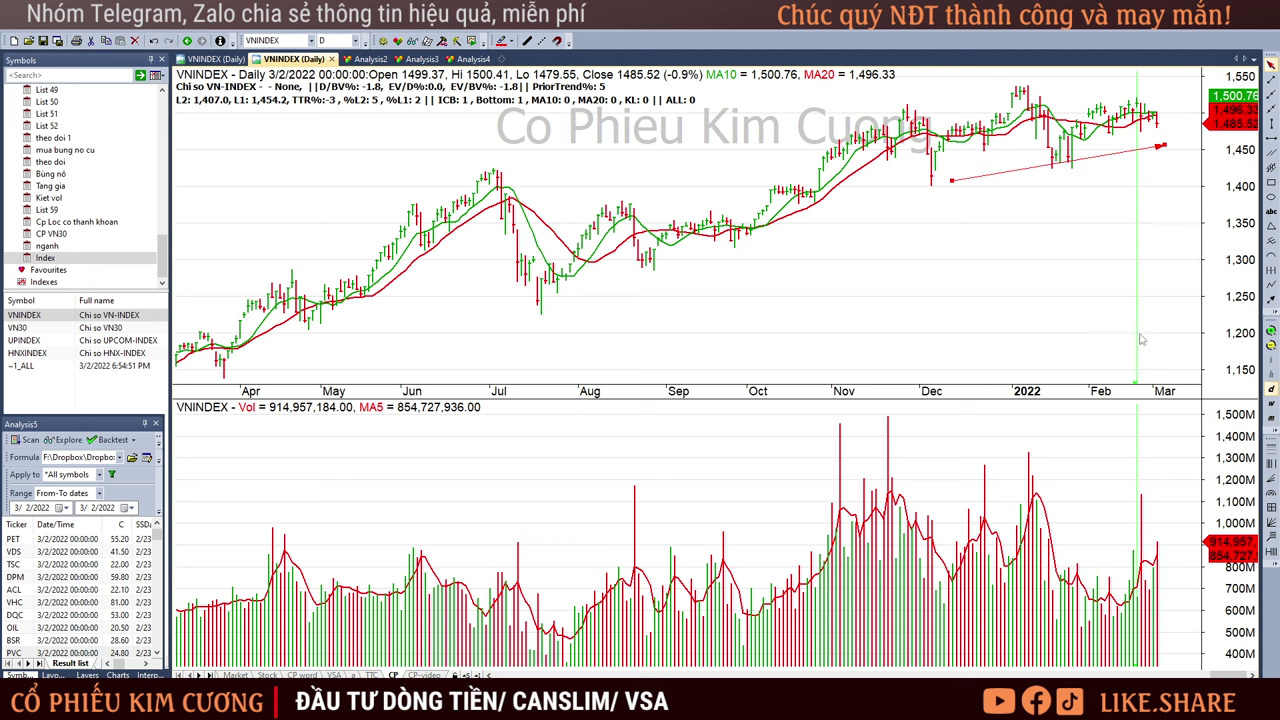
Review VNINDEX, VN30, UPINDEX and HNXINDEX on the TTC chart sheet, and return to VNINDEX on the CP sheet.
click(1157, 128)
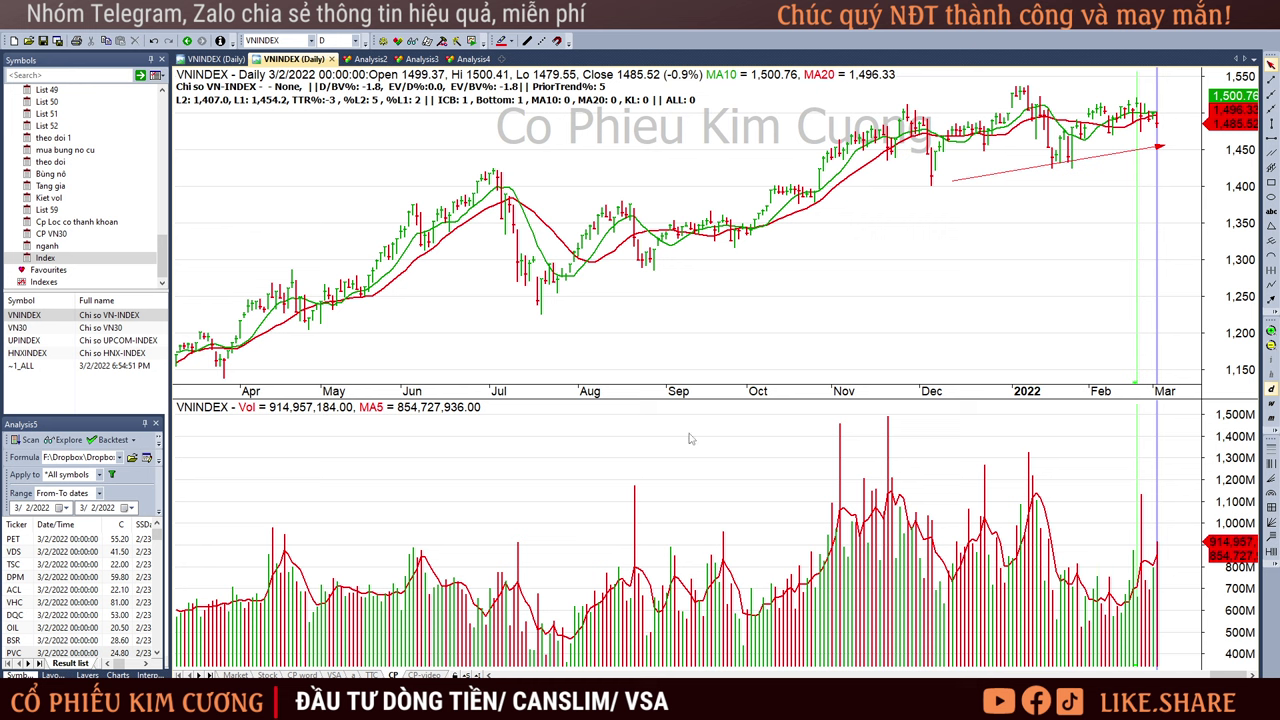
key(ctrl+Page_Up)
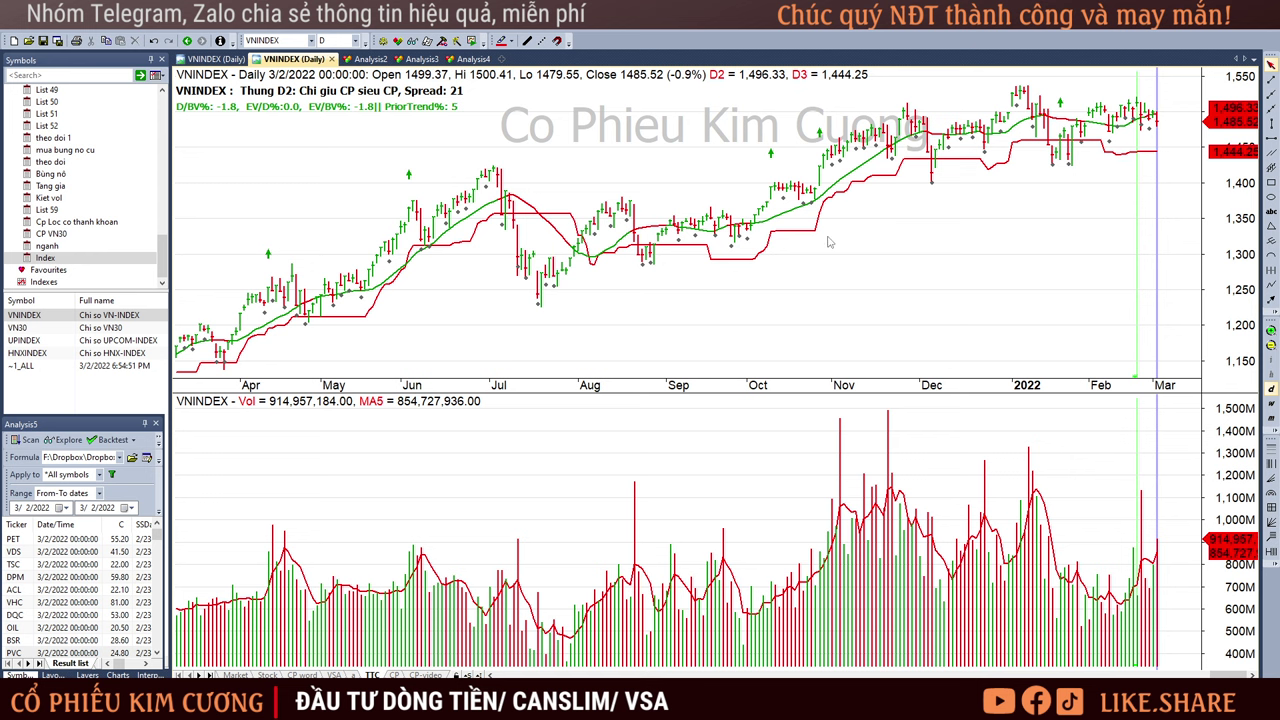
click(99, 326)
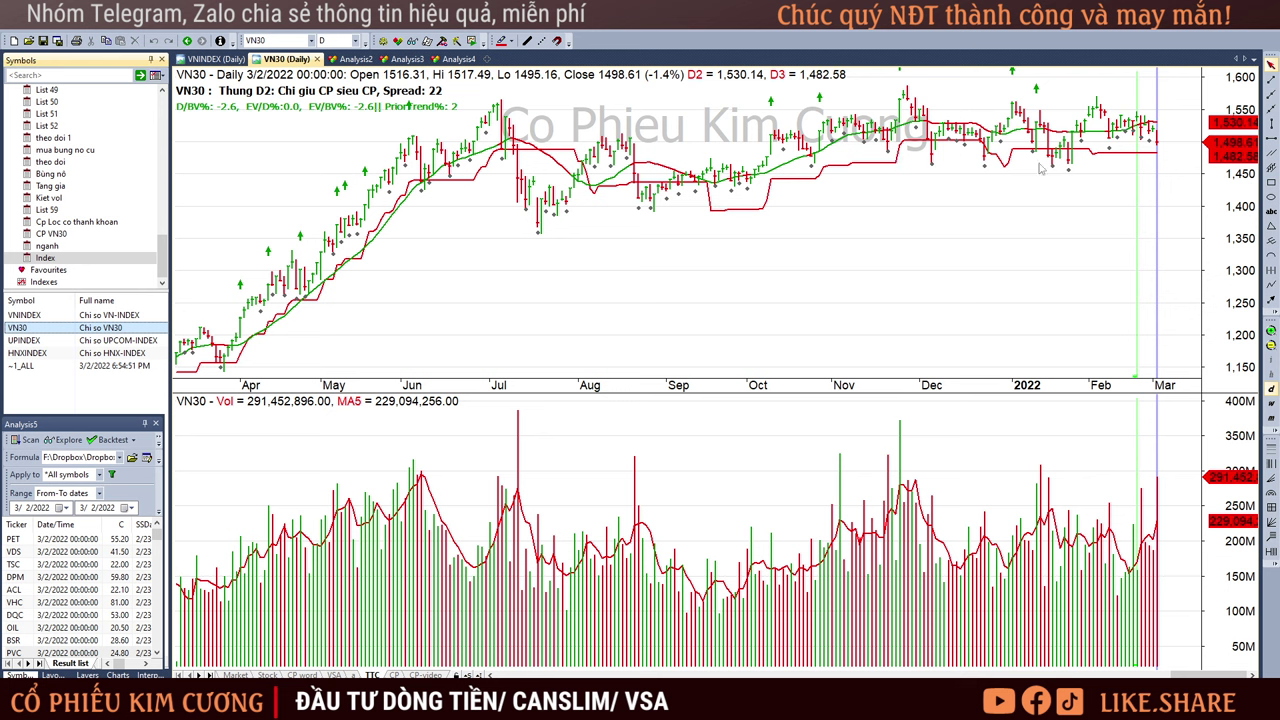
click(110, 341)
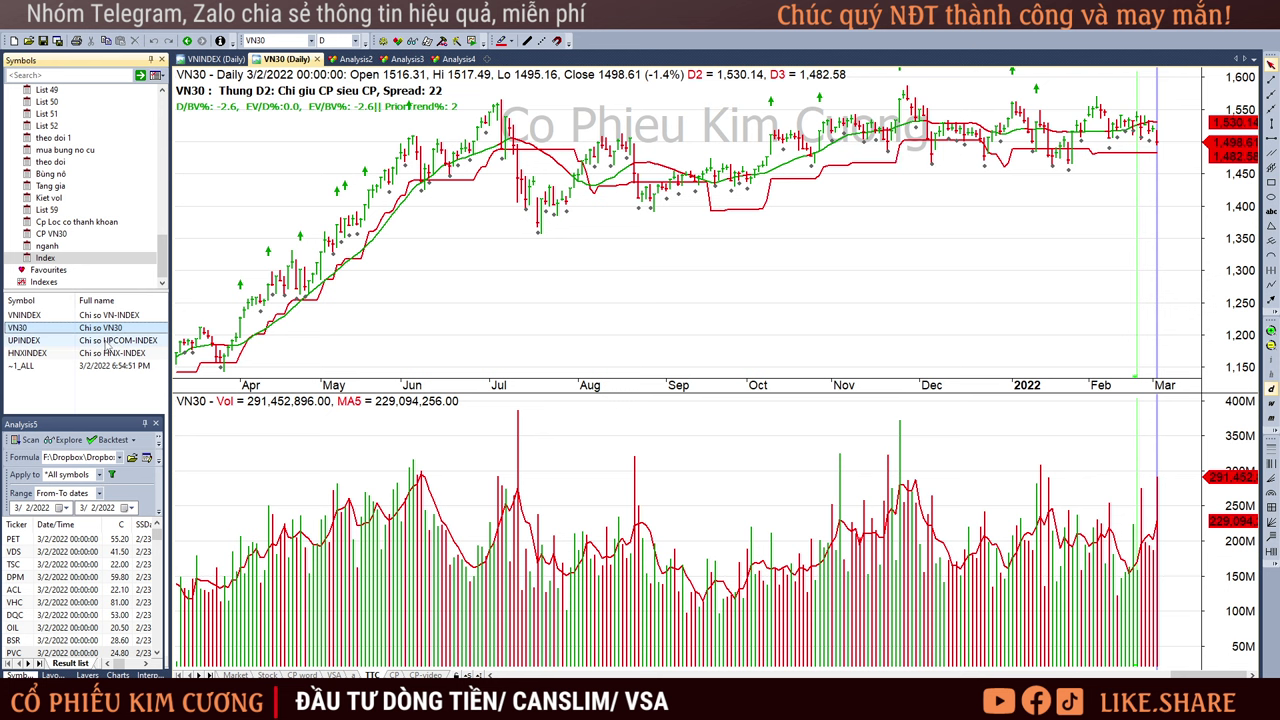
click(112, 353)
click(110, 316)
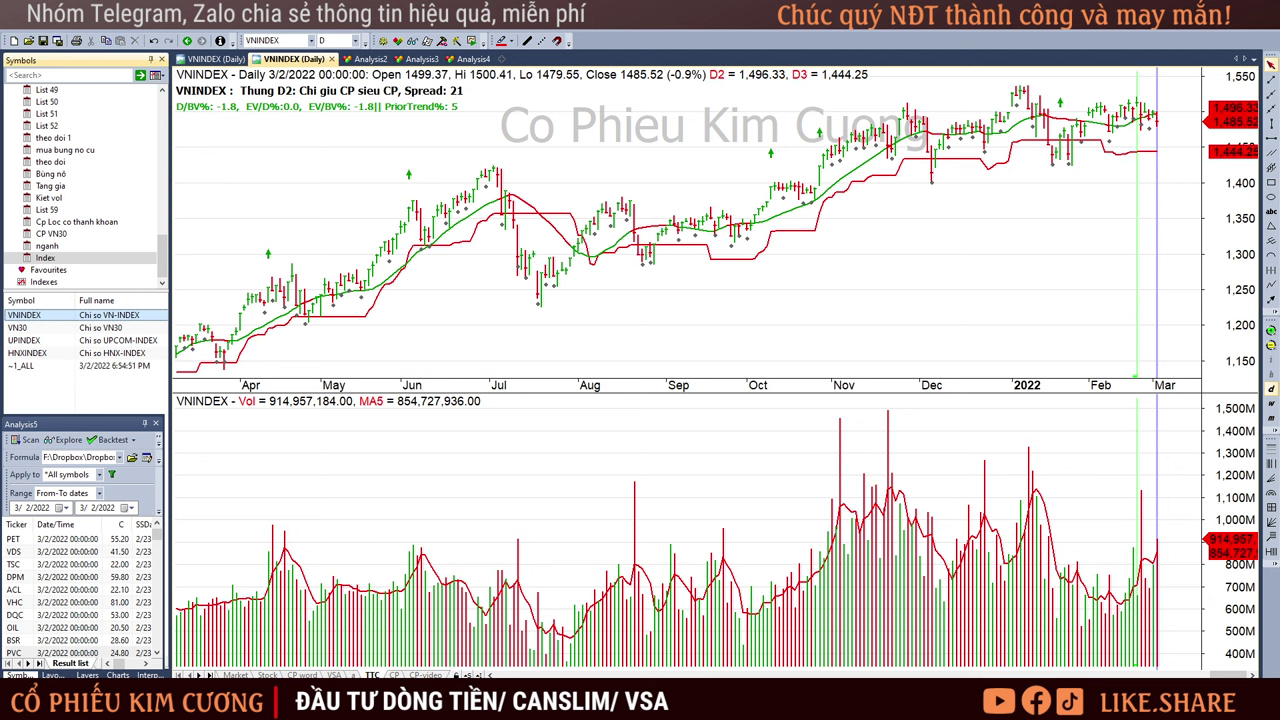
key(ctrl+Page_Down)
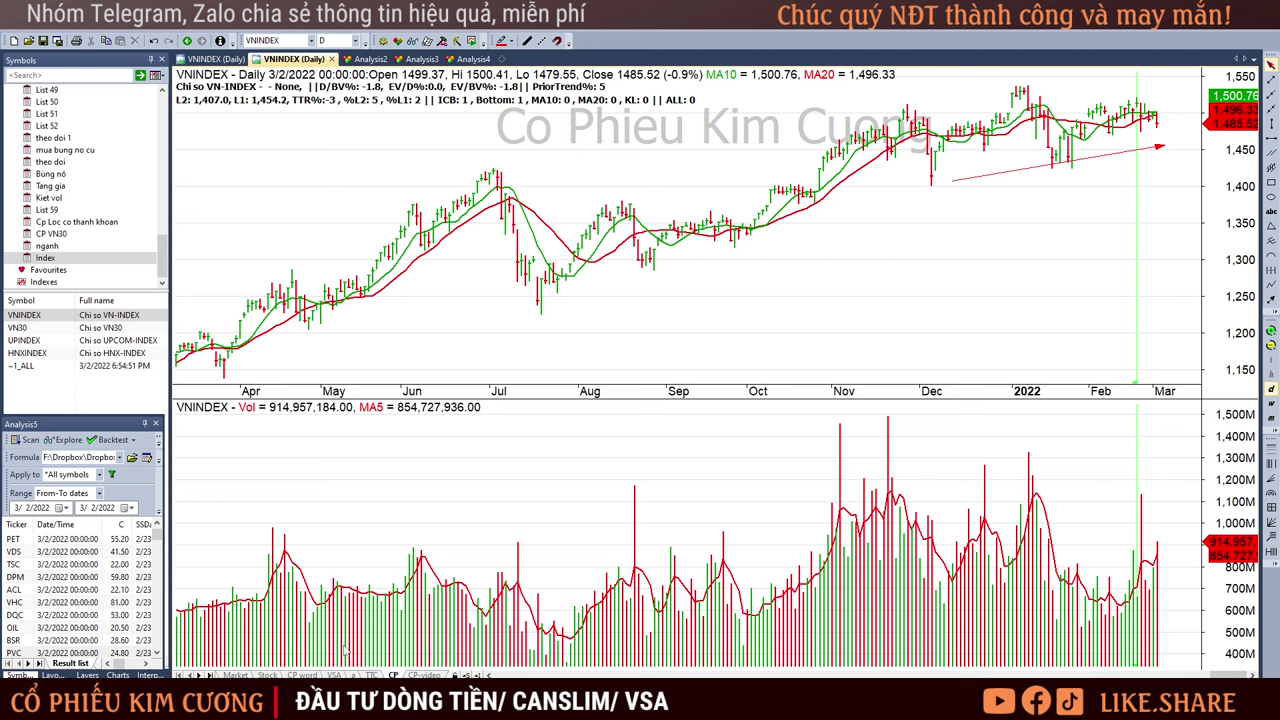
Switch to Excel to read the market and strategy note in row 3, and return to AmiBroker.
key(alt+Tab)
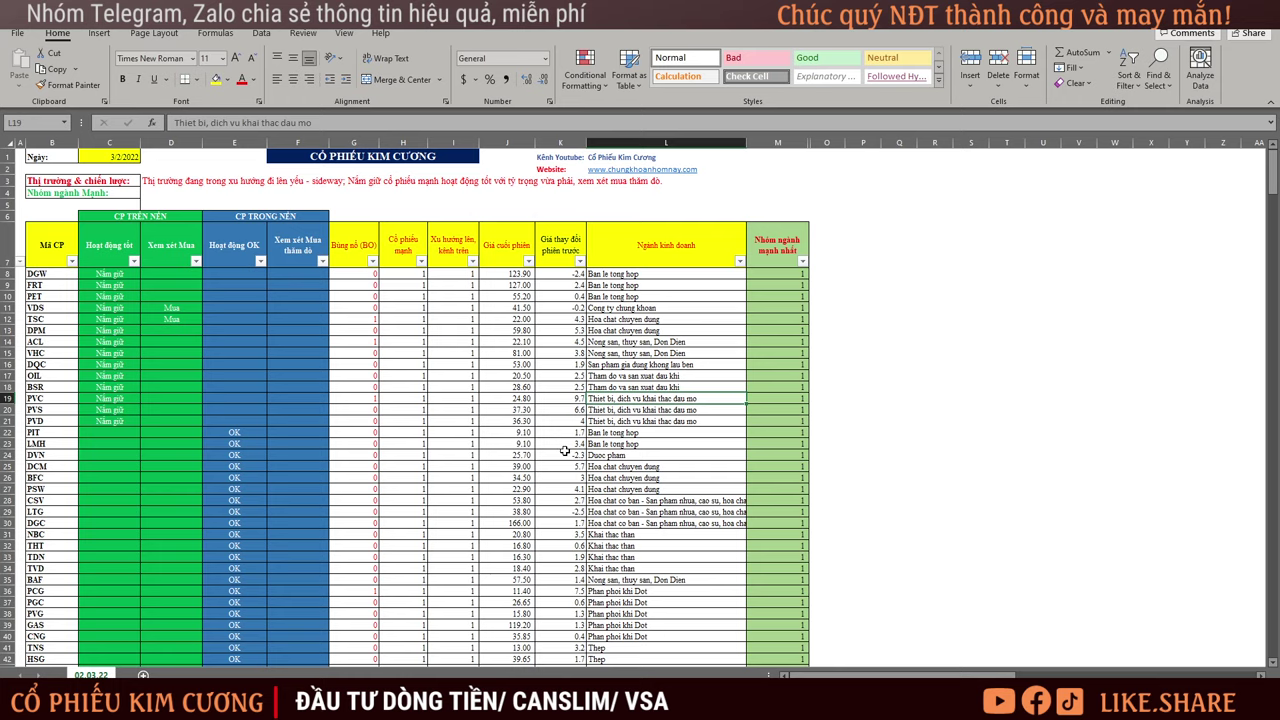
drag(150, 184, 644, 182)
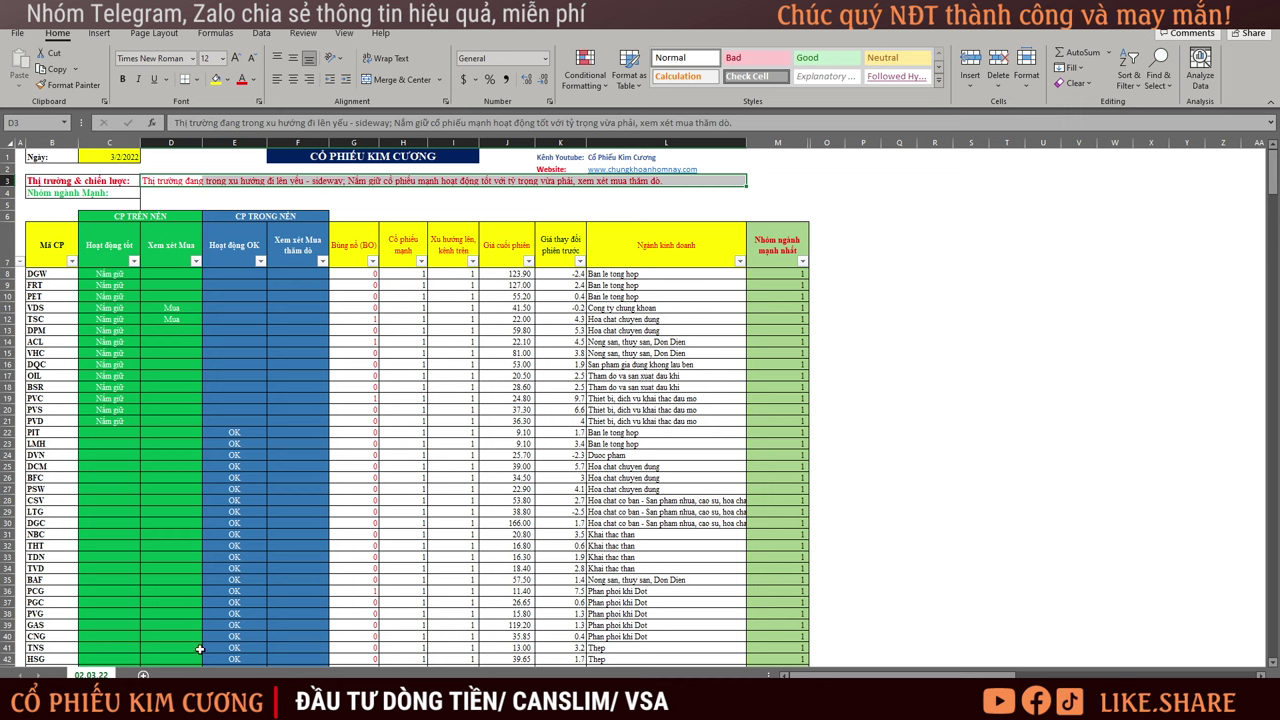
key(alt+Tab)
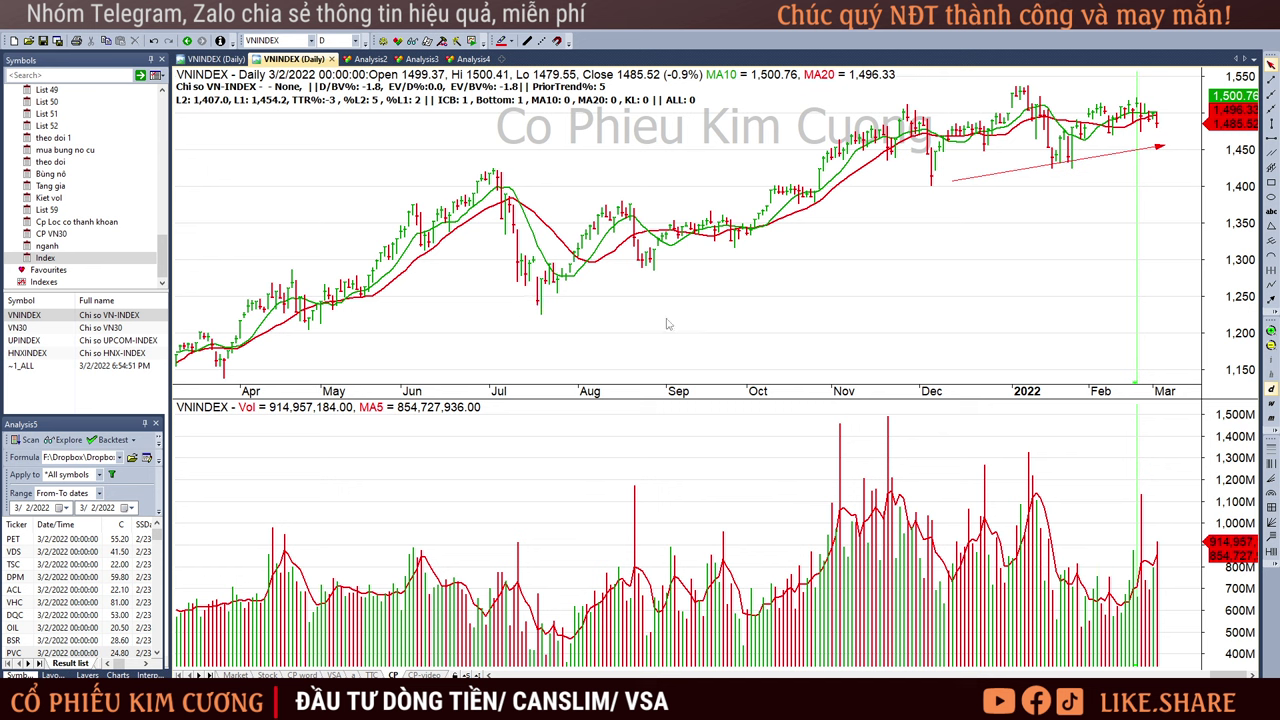
Inspect the recent VNINDEX bars for 3/1/2022, 3/2/2022 and 2/23/2022 against the moving averages.
mouse_move(660, 332)
click(1155, 184)
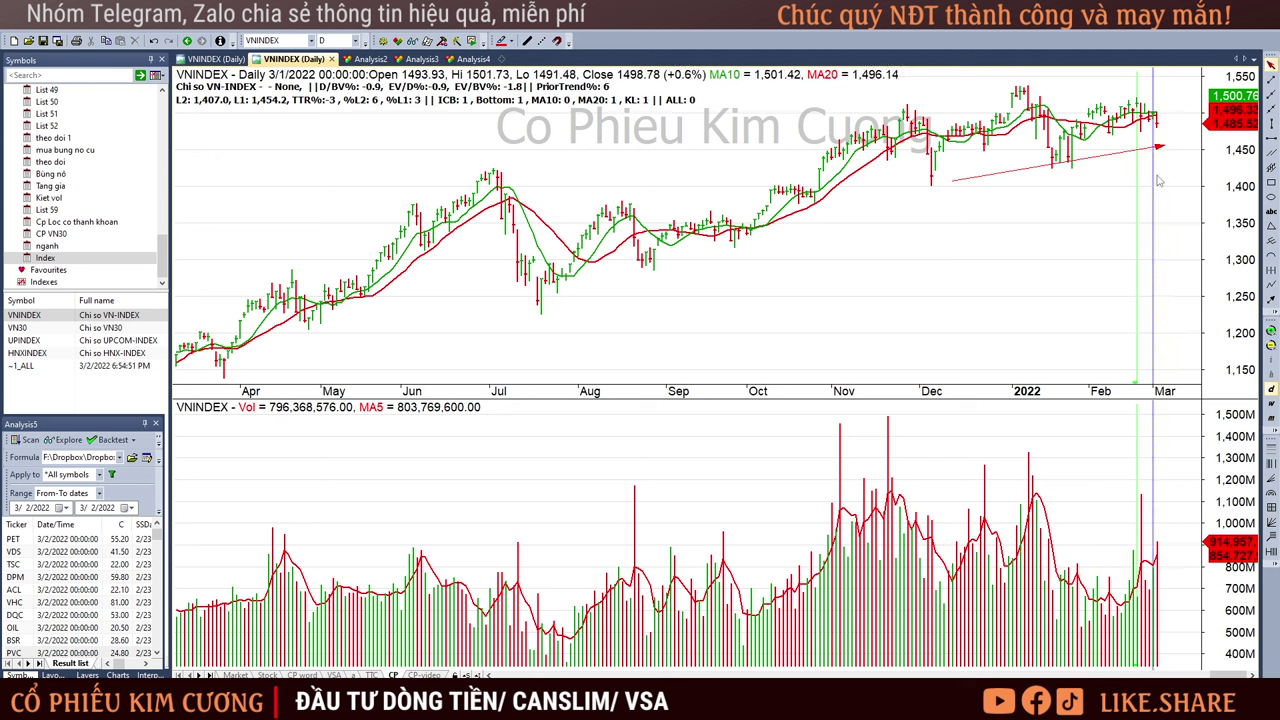
click(1158, 180)
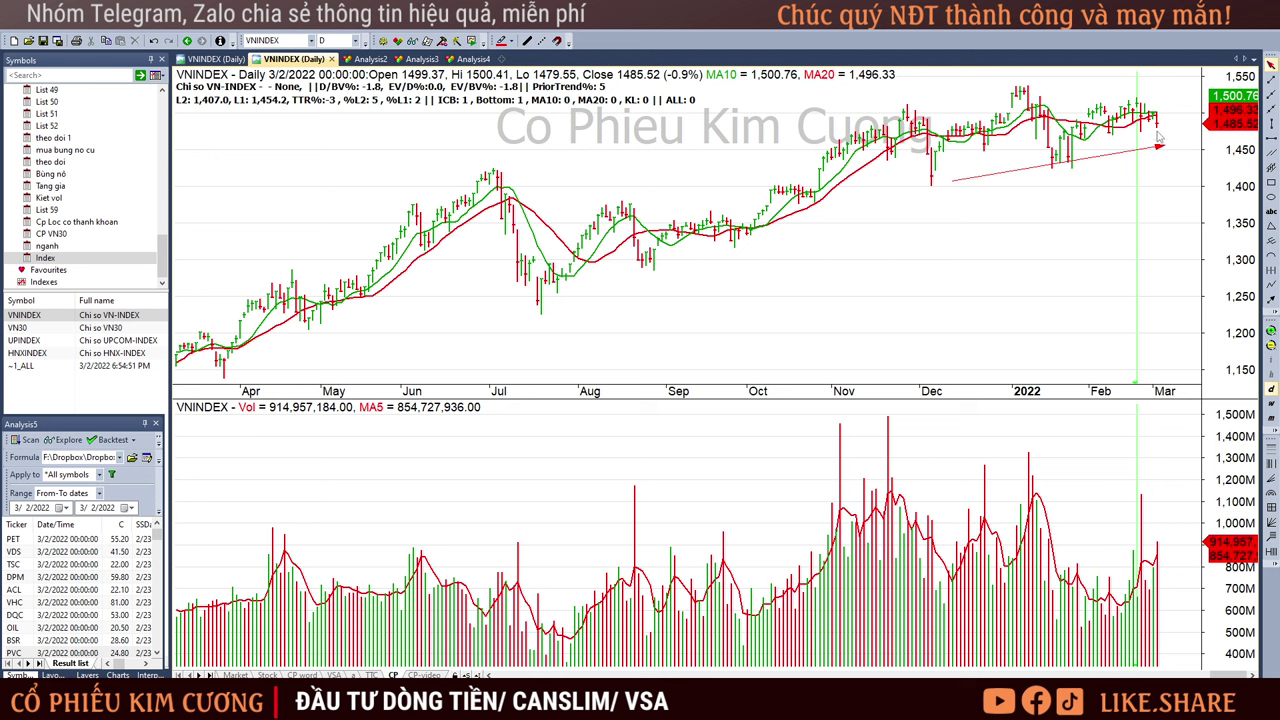
click(1158, 135)
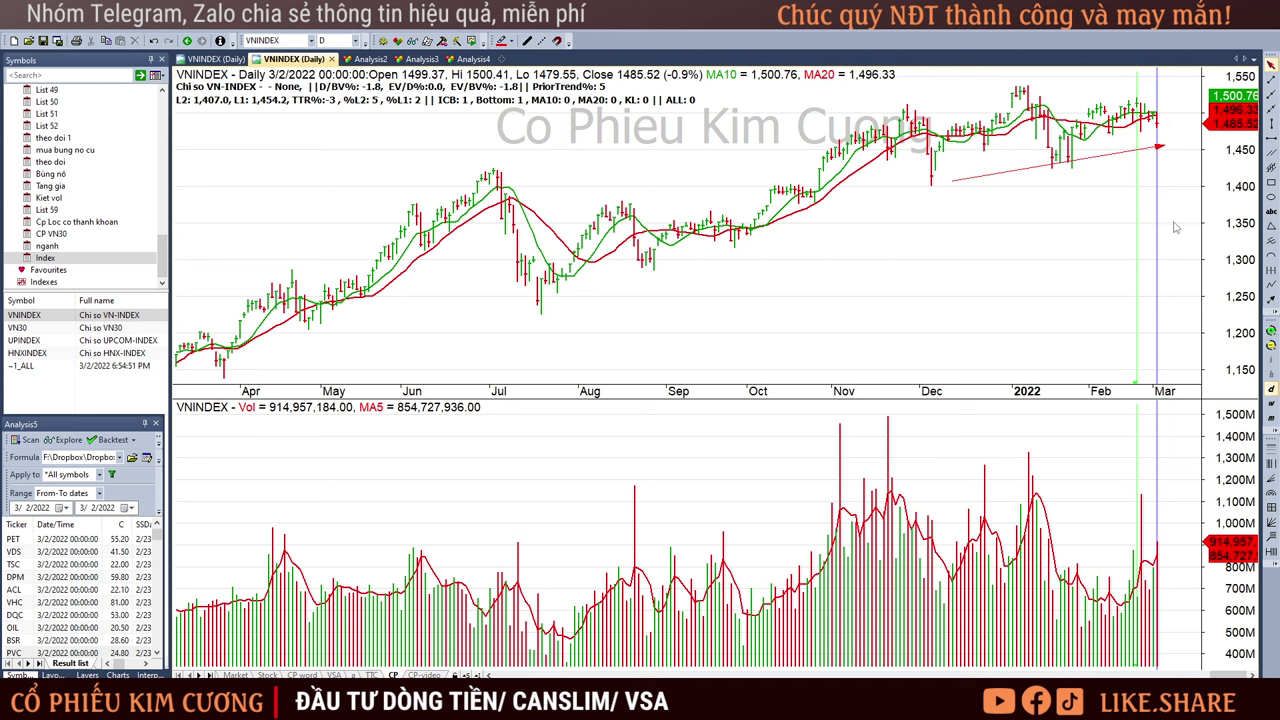
click(1141, 192)
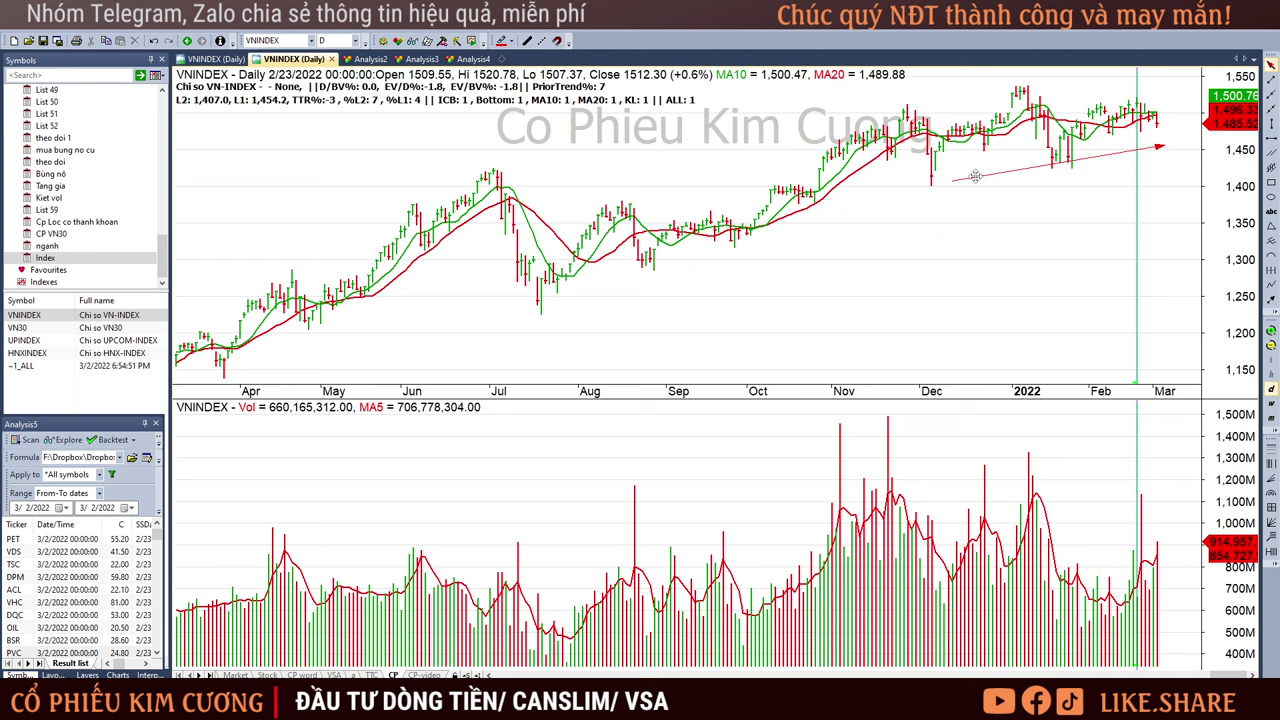
Examine the VNINDEX price peaks at 11/25/2021 and 1/5/2022, and the trading volume through 2/21/2022.
click(906, 118)
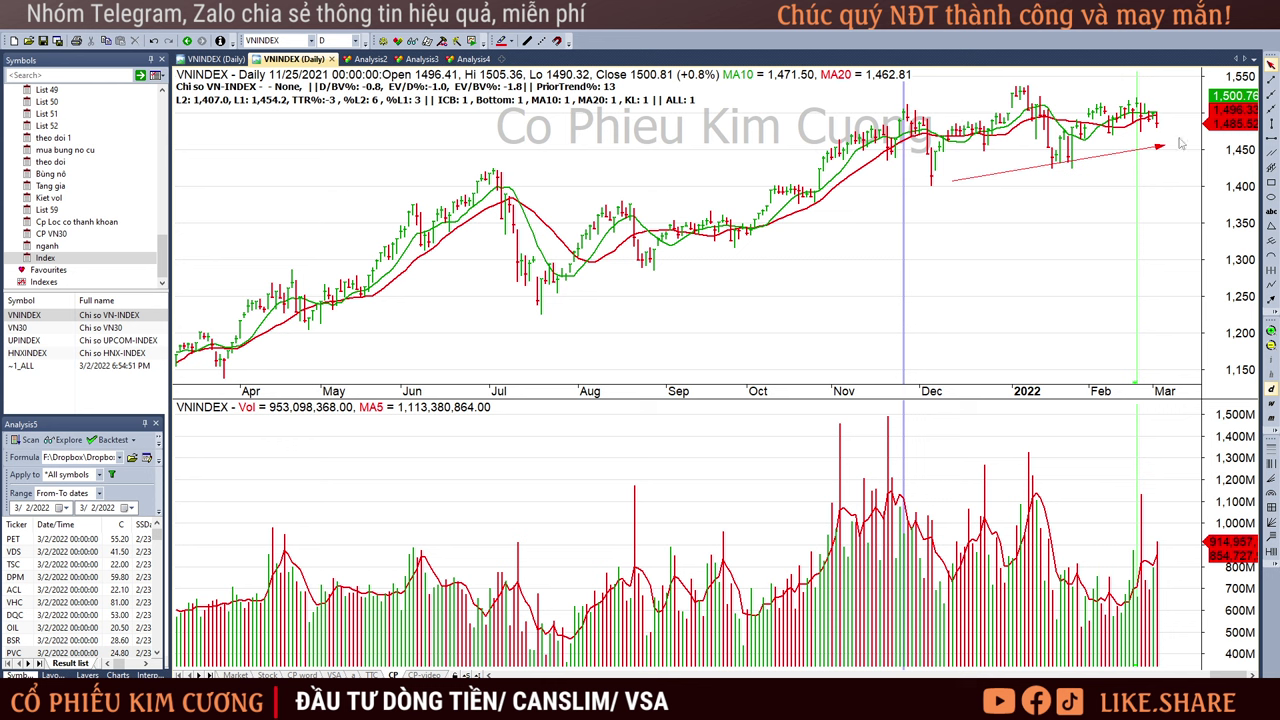
mouse_move(1131, 269)
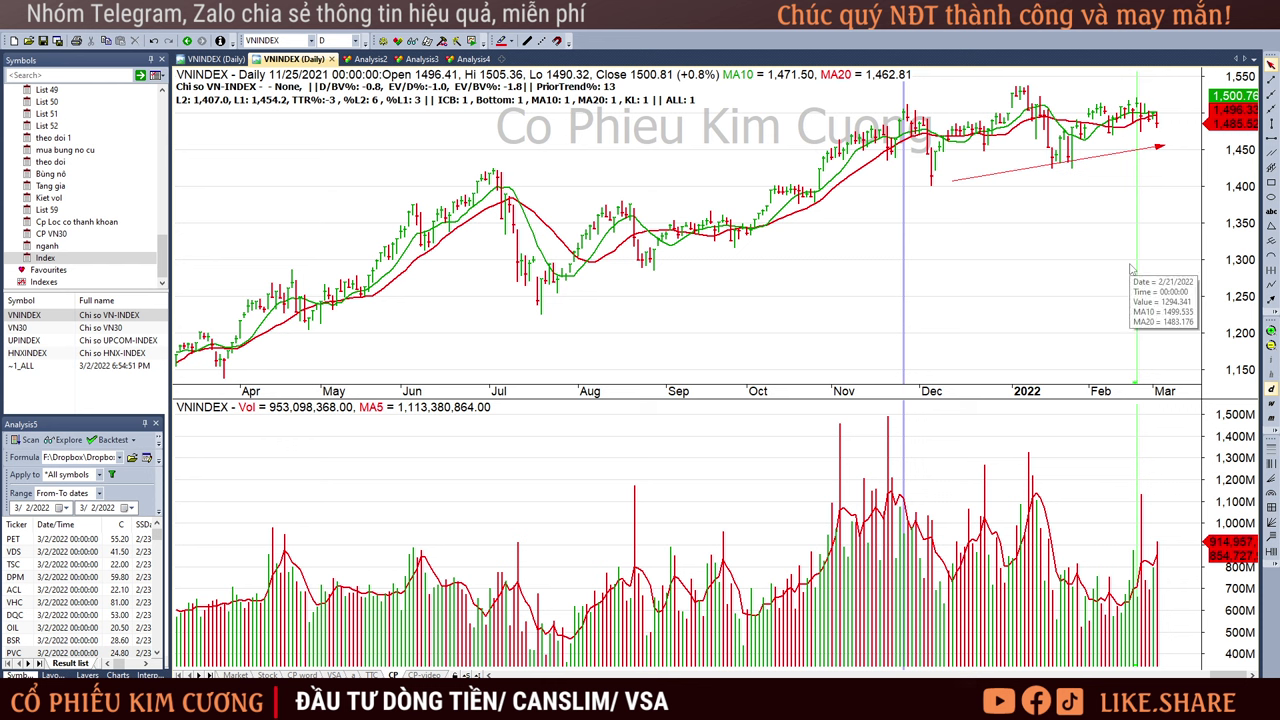
click(1017, 184)
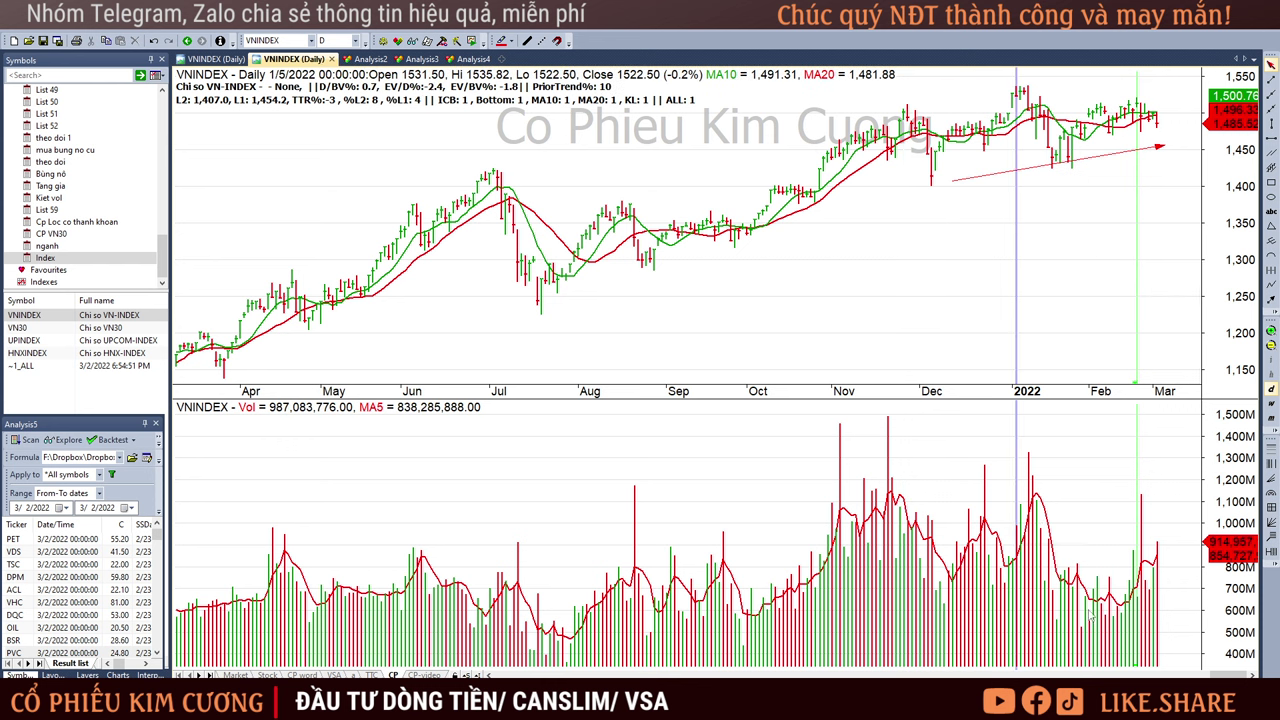
click(1101, 615)
click(1135, 612)
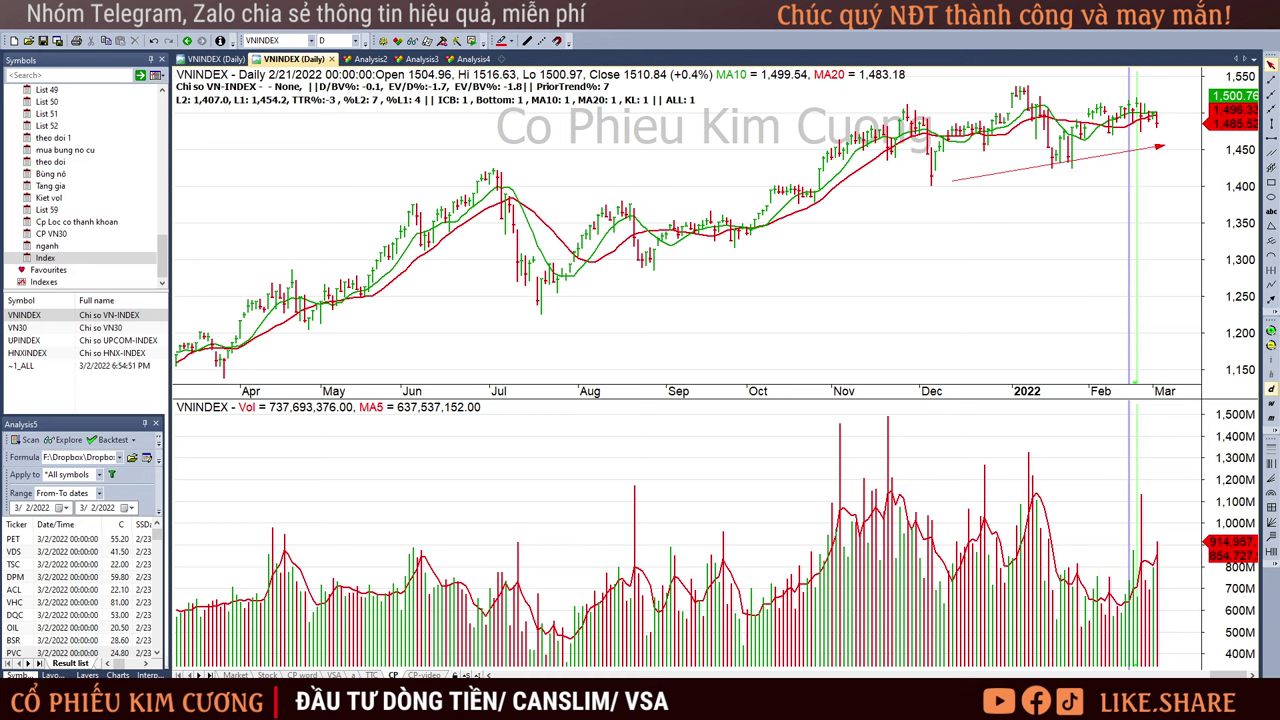
Switch to Photos to view the 03/03/2022 market summary image, and return to the VNINDEX bar for 3/2/2022.
key(alt+Tab)
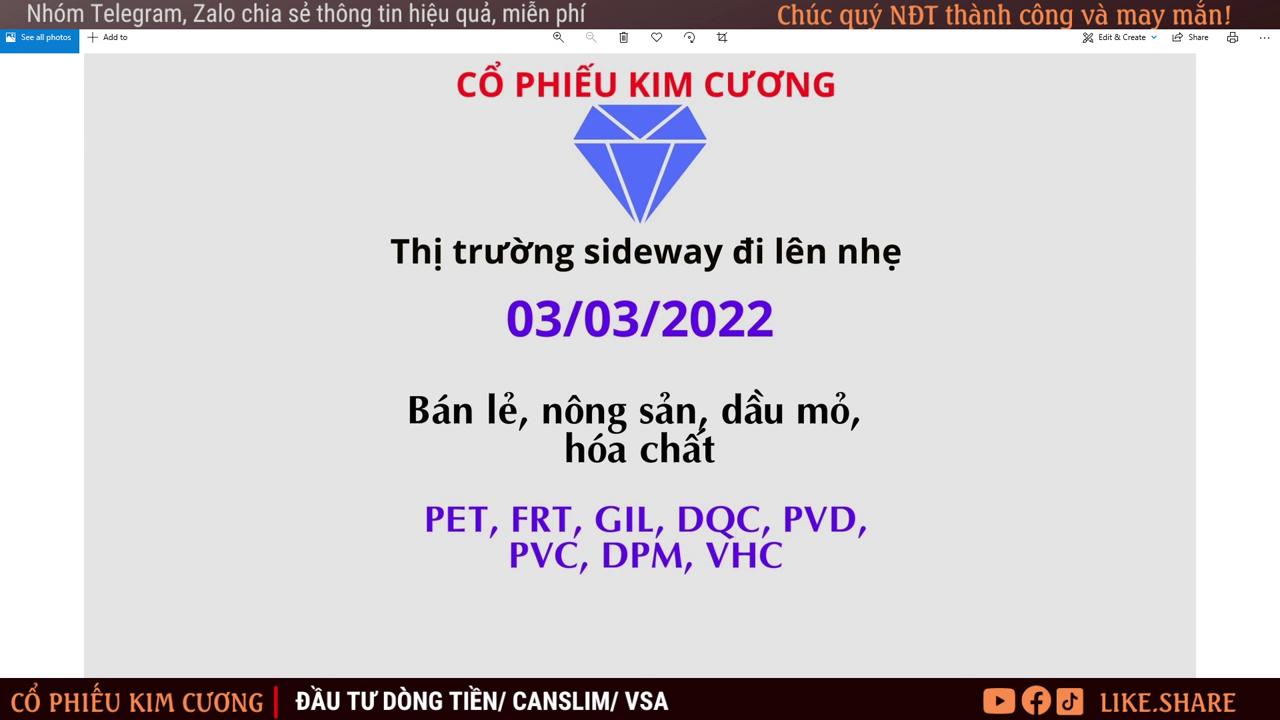
click(1258, 14)
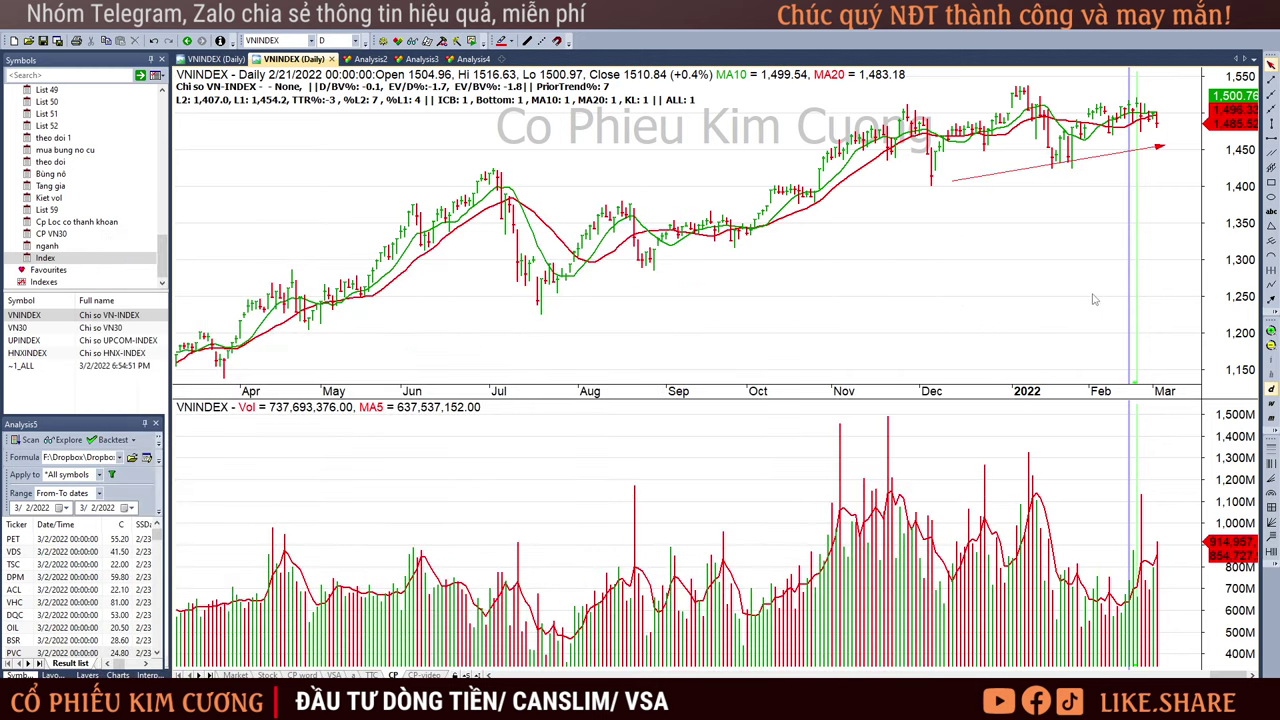
click(1161, 266)
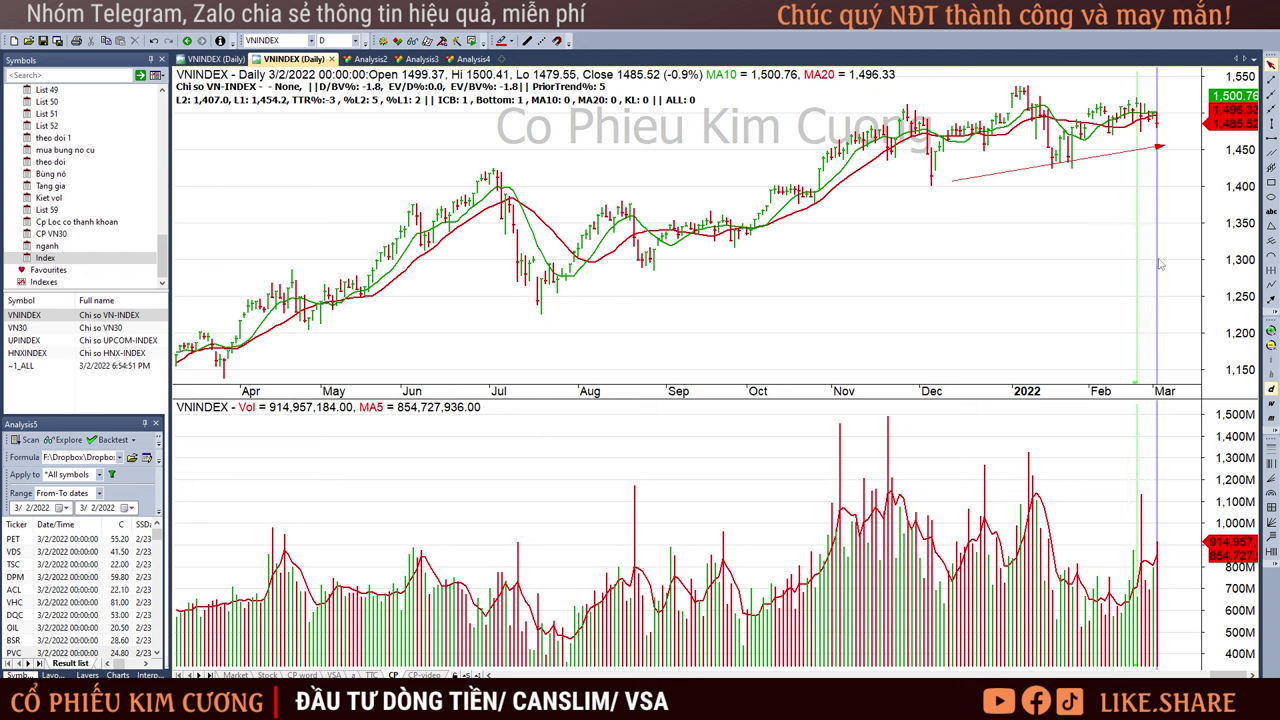
Examine the VNINDEX sideways range from February into March, including the 2/17/2022, 2/11/2022 and 3/2/2022 bars.
click(1093, 207)
click(1121, 209)
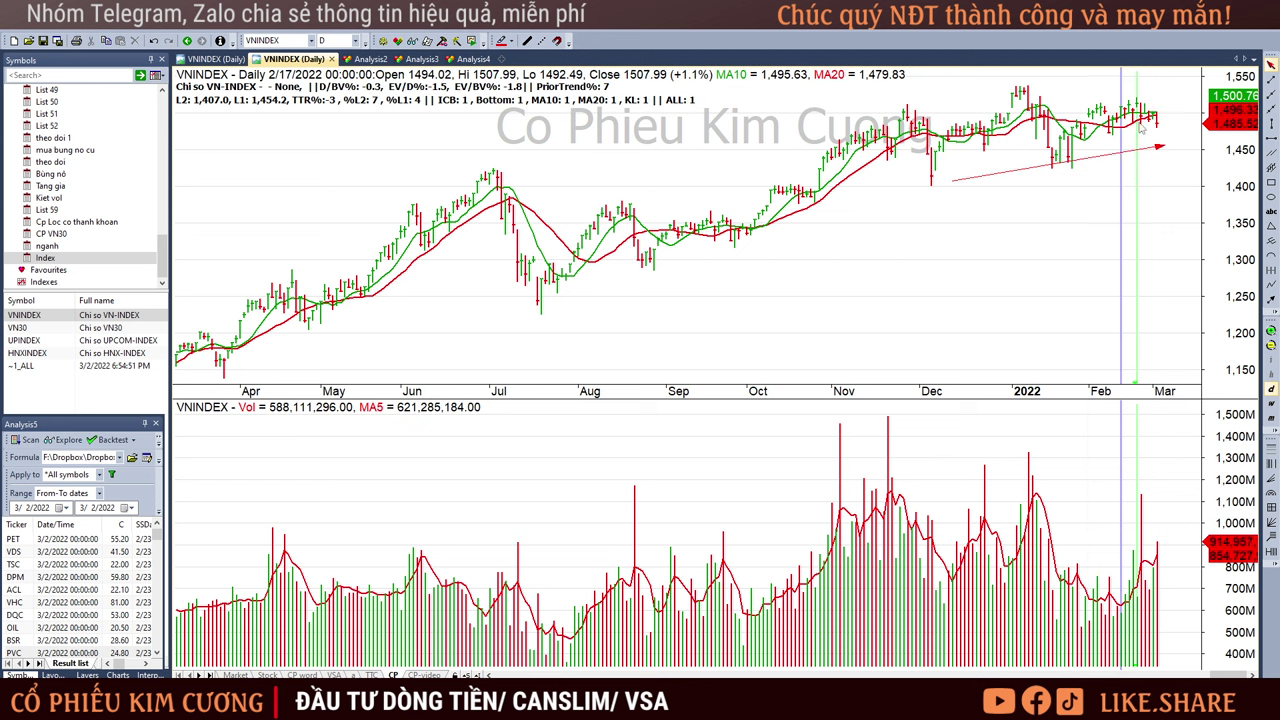
click(1139, 186)
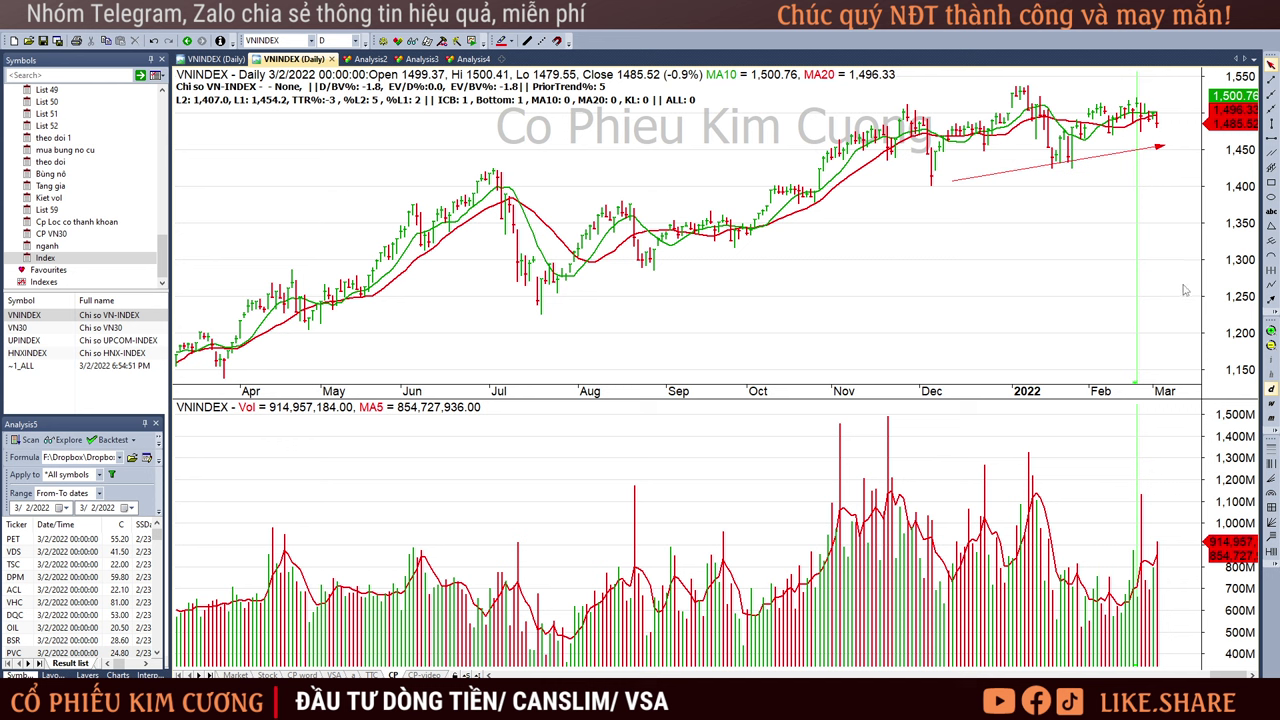
mouse_move(1183, 289)
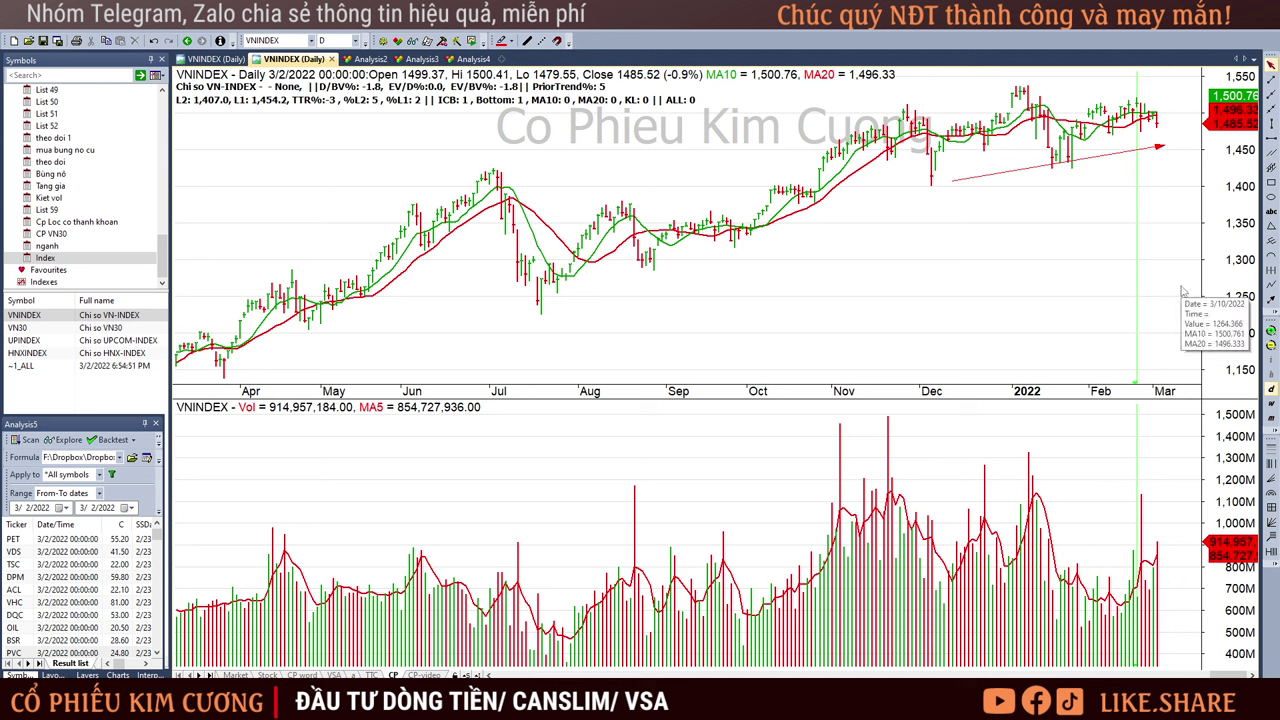
click(1105, 246)
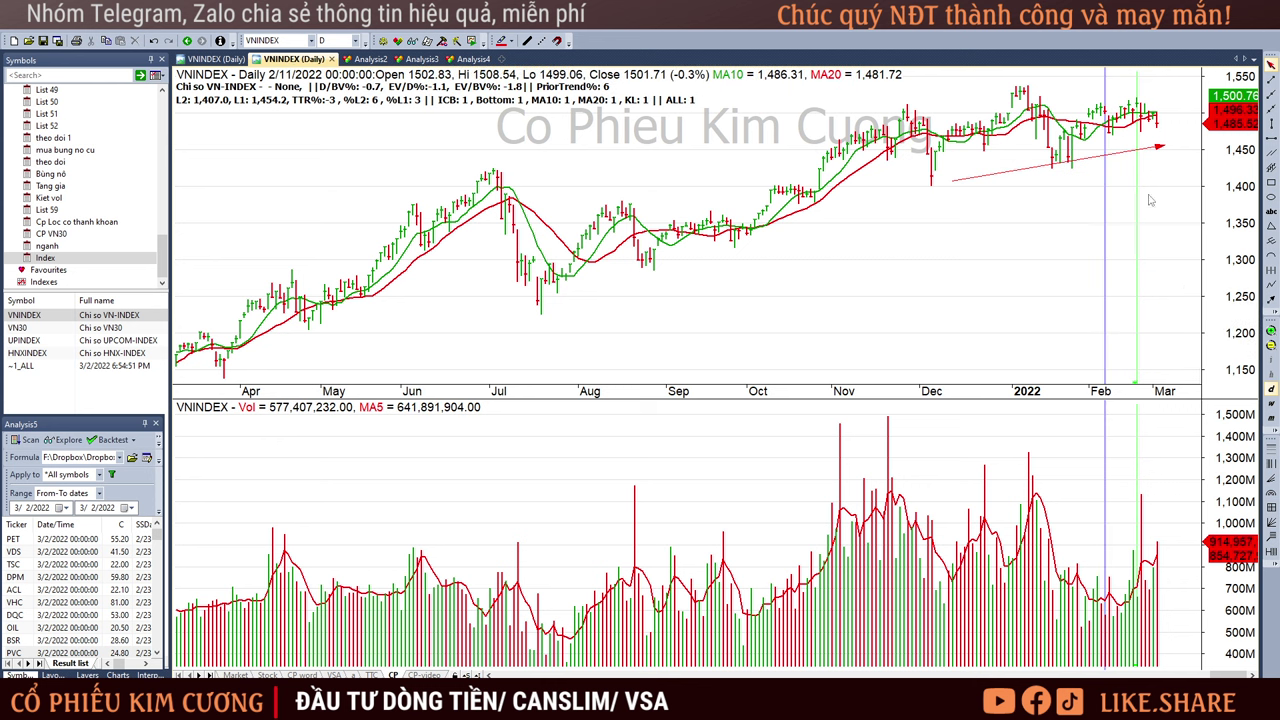
mouse_move(1150, 200)
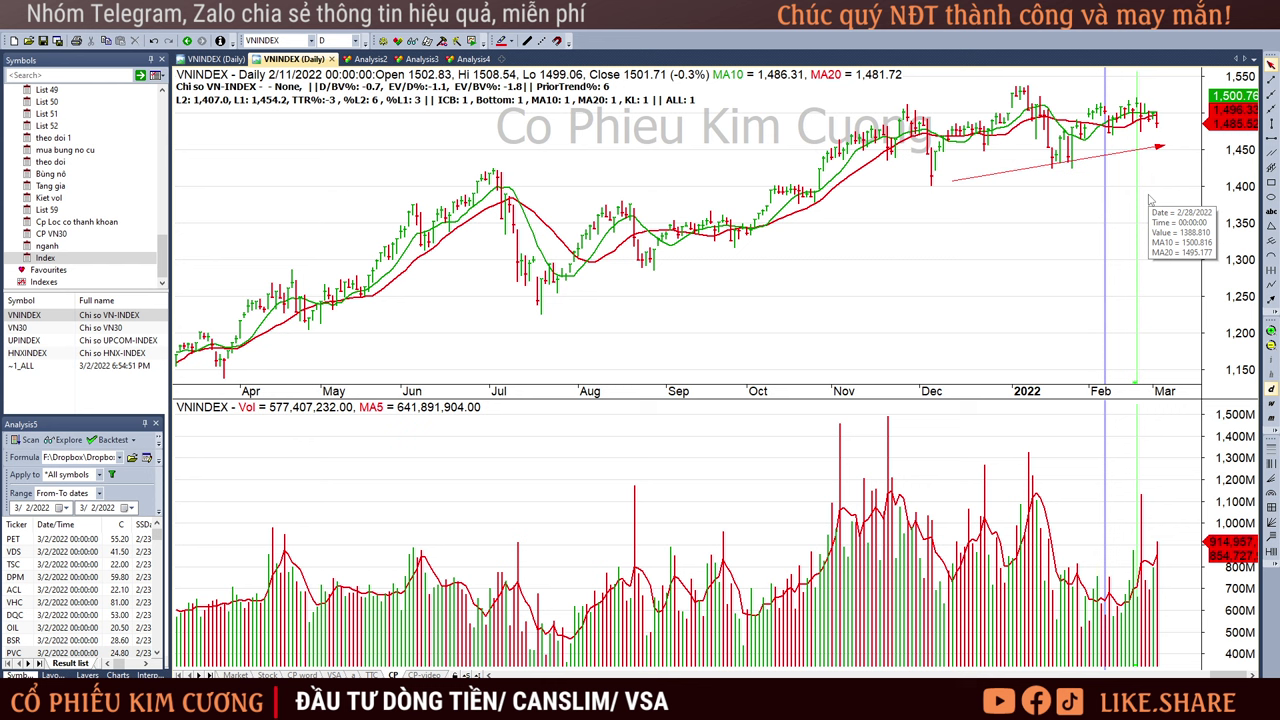
click(1157, 180)
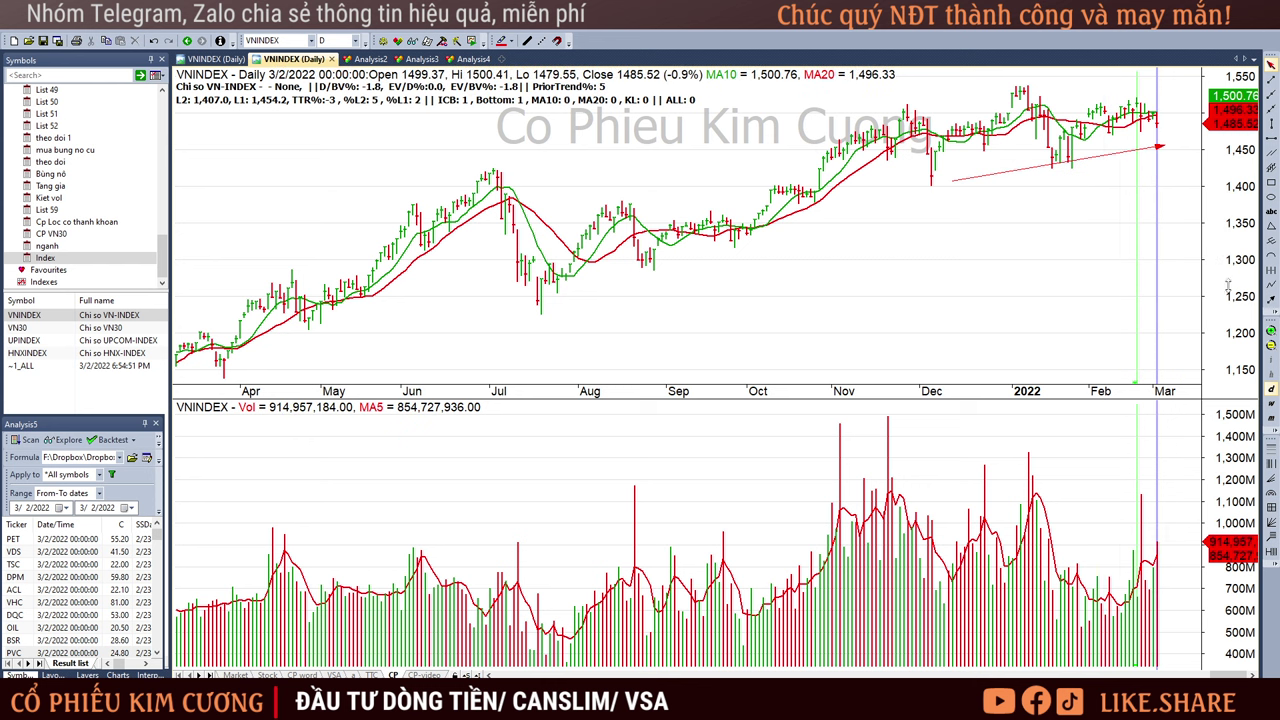
click(1171, 230)
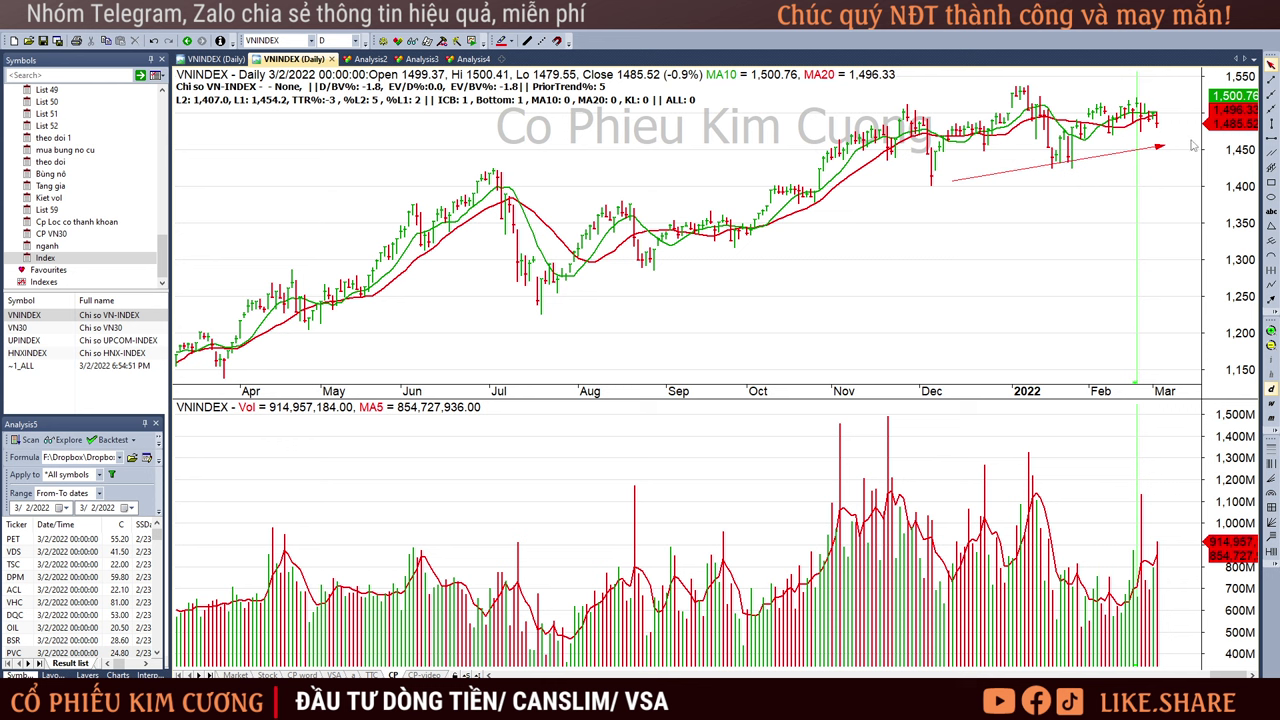
Compare the VNINDEX bars for 2/28/2022 and 3/2/2022 with the MA10 and MA20 lines.
mouse_move(1077, 268)
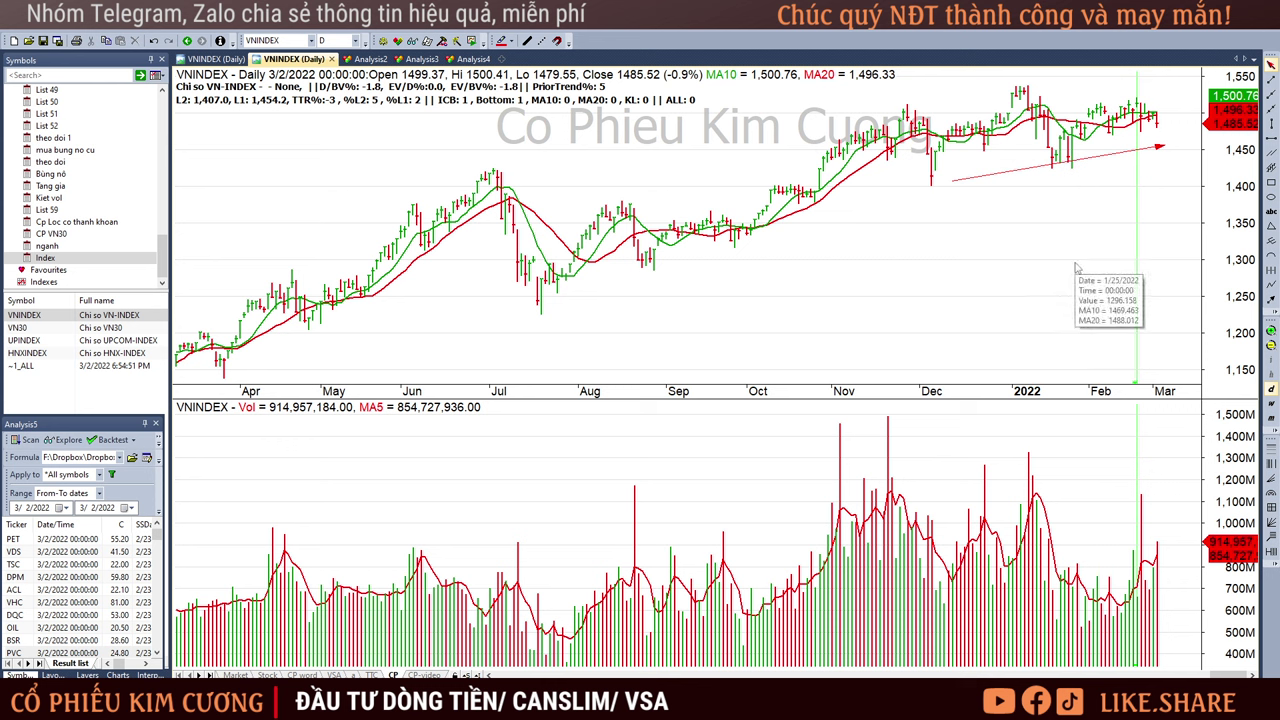
click(1150, 132)
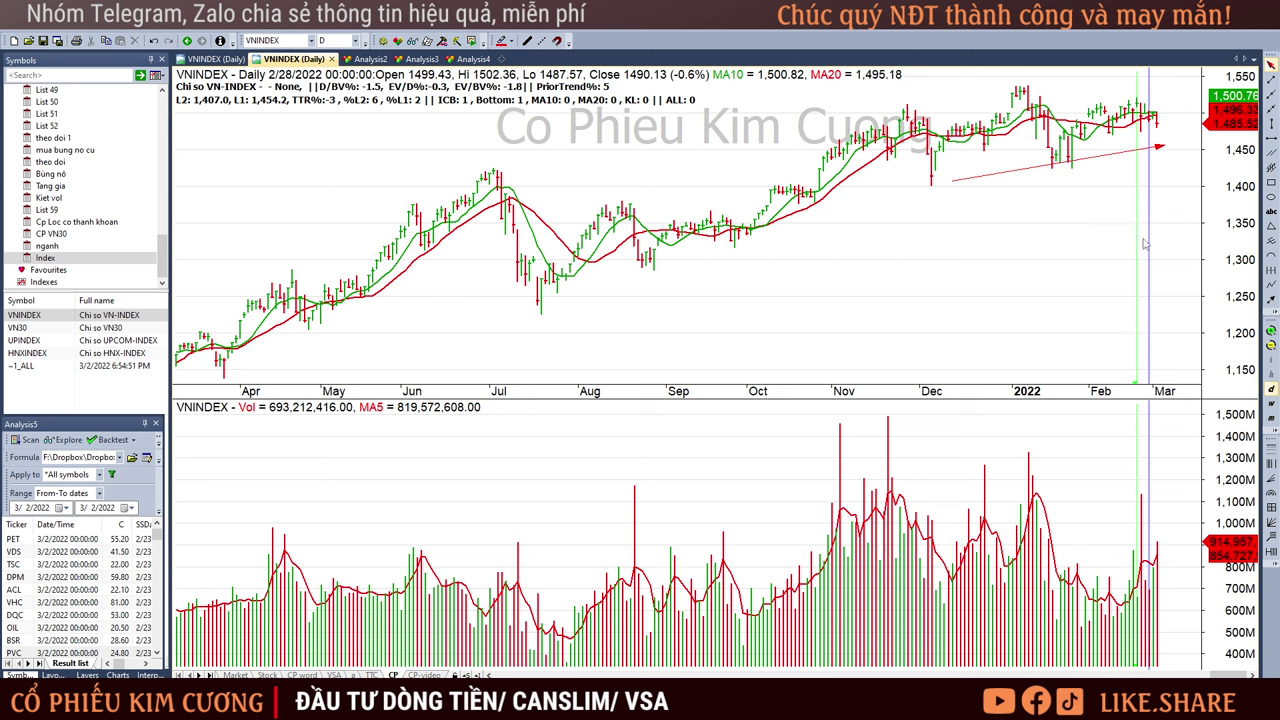
click(1158, 132)
click(1182, 157)
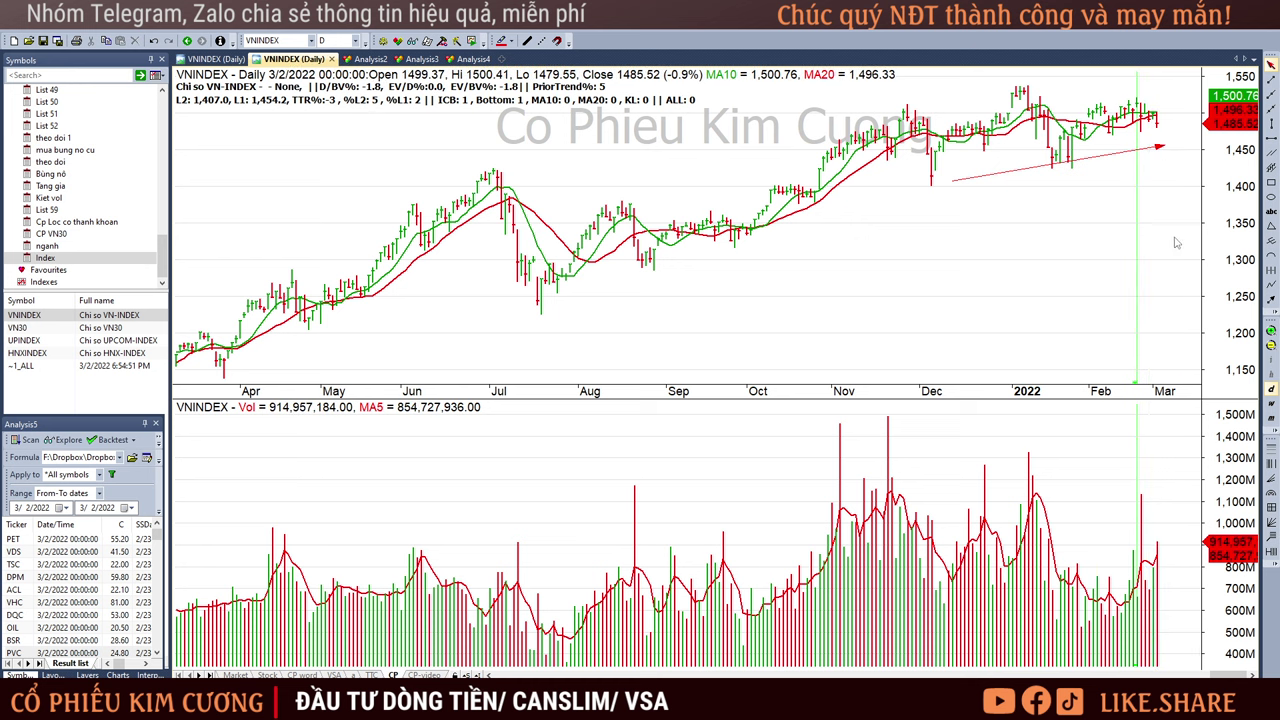
Show the VN30 daily chart and inspect price and volume for the 2/25/2022 and 3/2/2022 bars.
click(60, 327)
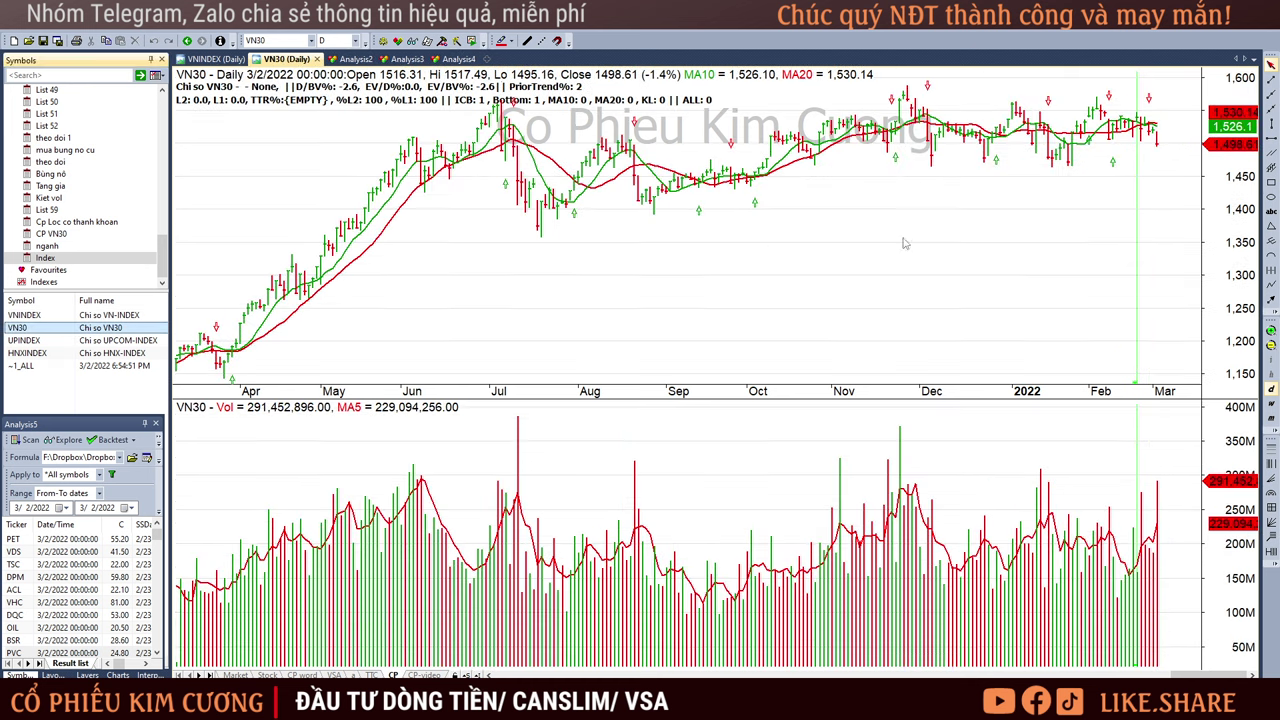
click(1158, 158)
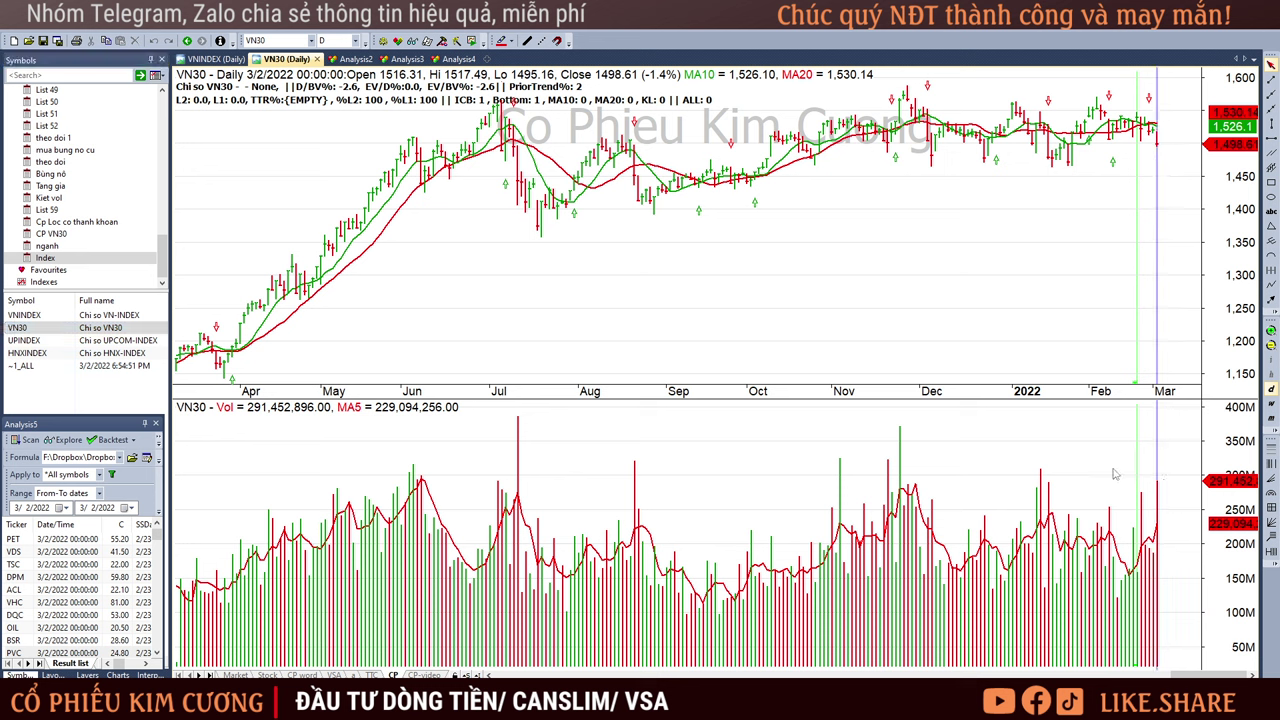
click(1145, 497)
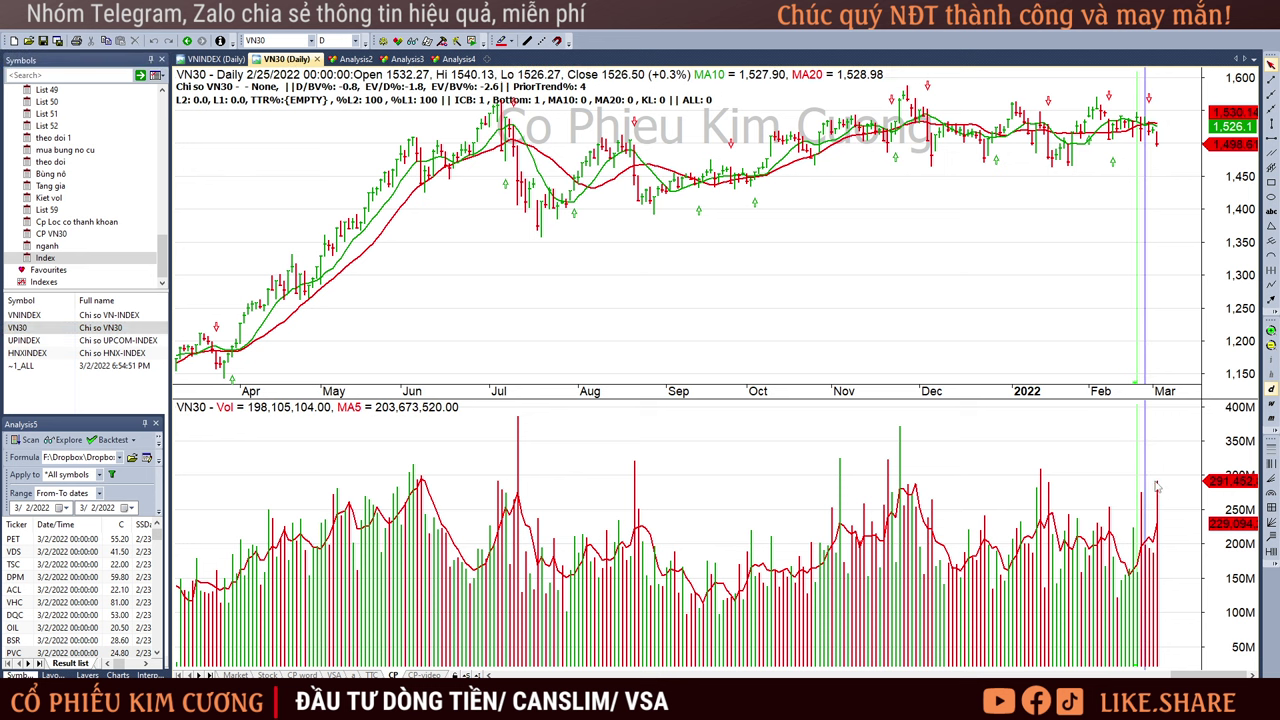
click(1155, 484)
click(1185, 177)
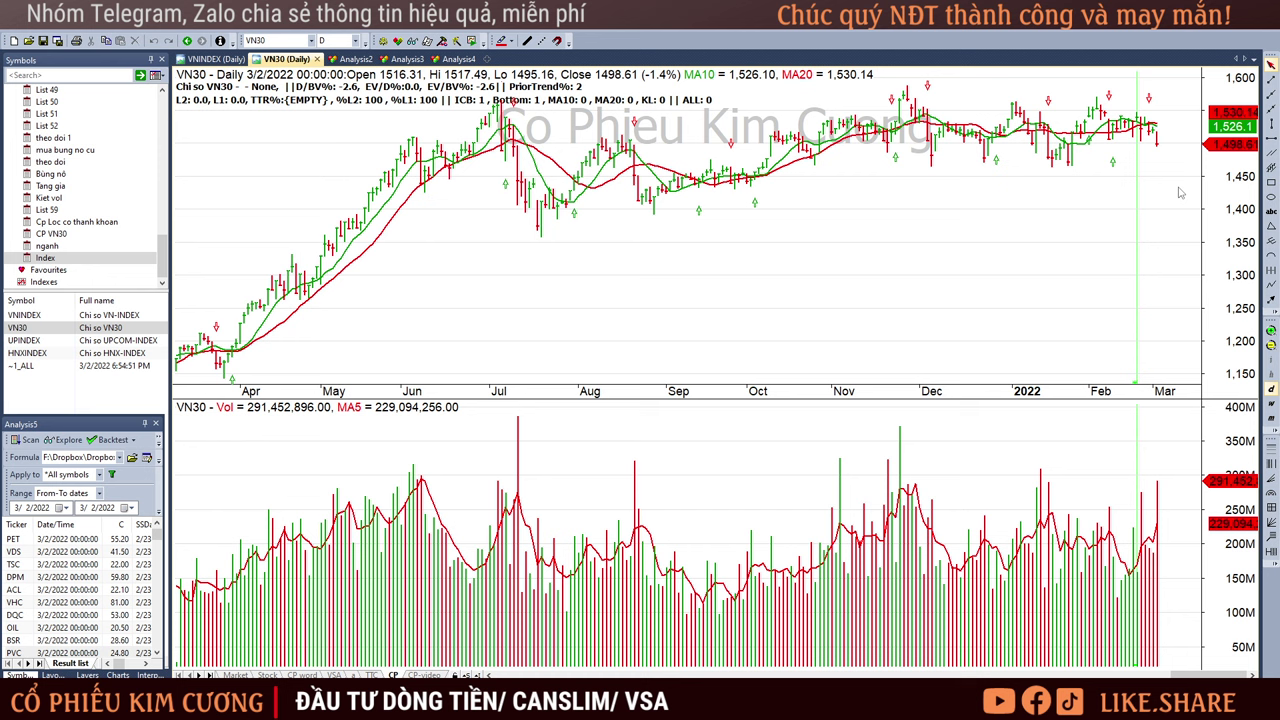
View the daily charts of UPINDEX, HNXINDEX and ~1_ALL in turn, and inspect the latest price and volume of ~1_ALL.
click(95, 341)
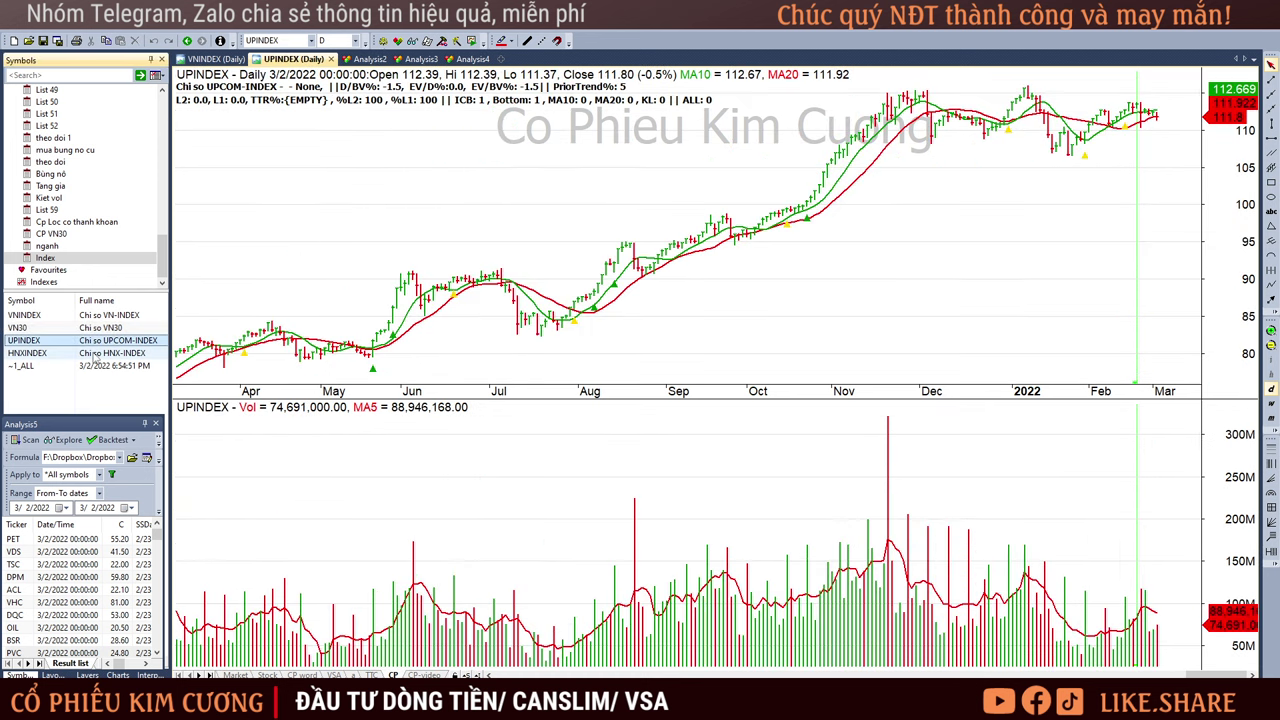
click(93, 354)
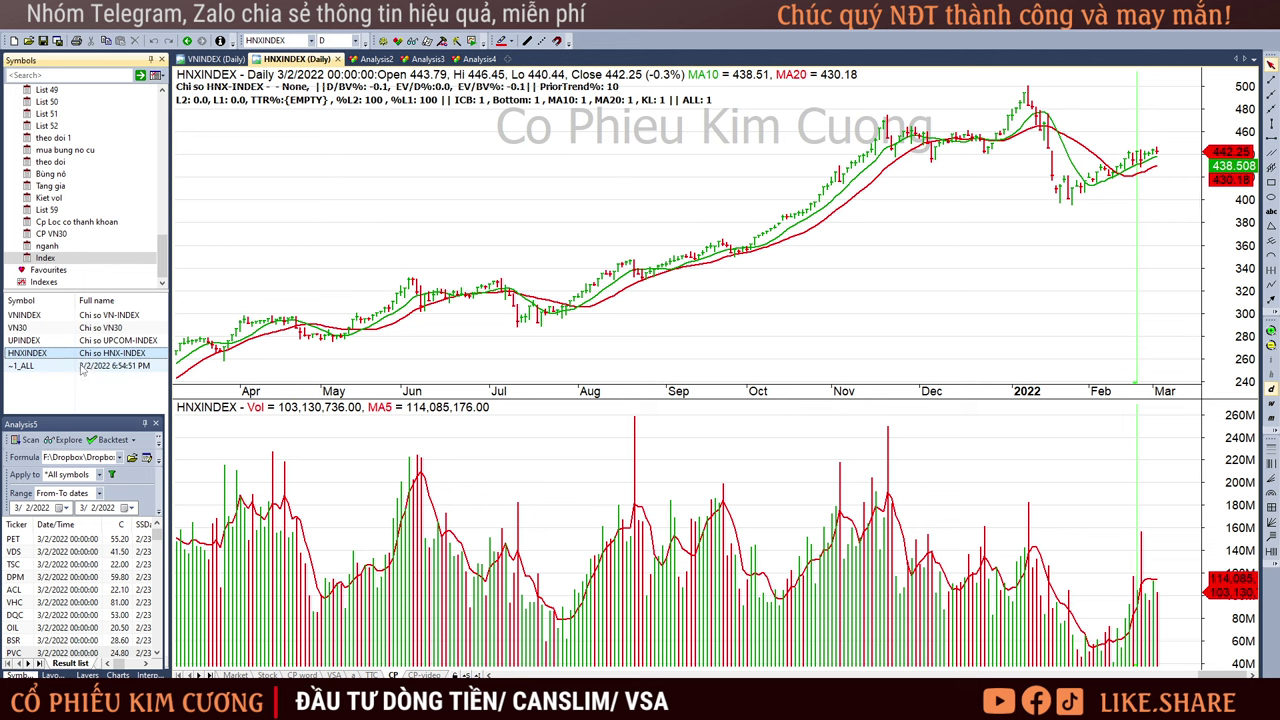
click(83, 366)
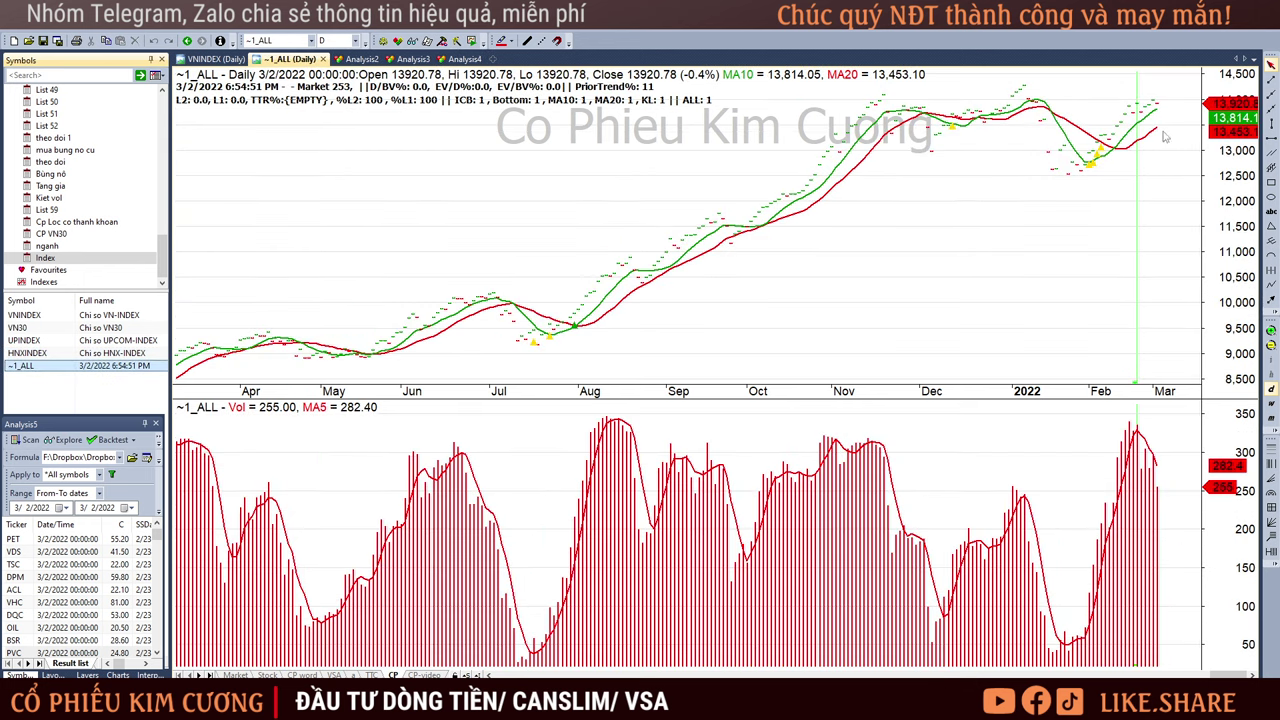
click(1145, 480)
click(1170, 342)
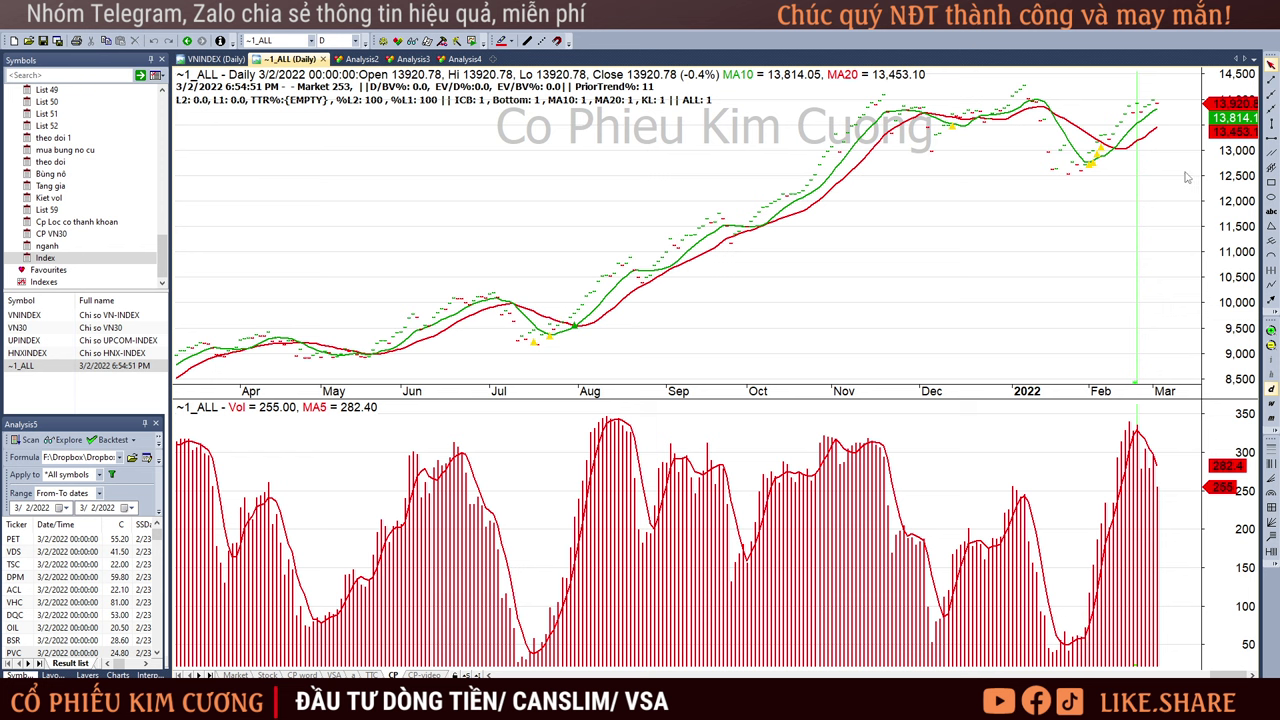
Return to the VNINDEX daily chart and examine its February-to-March bars against the MA10 and MA20 lines.
click(135, 315)
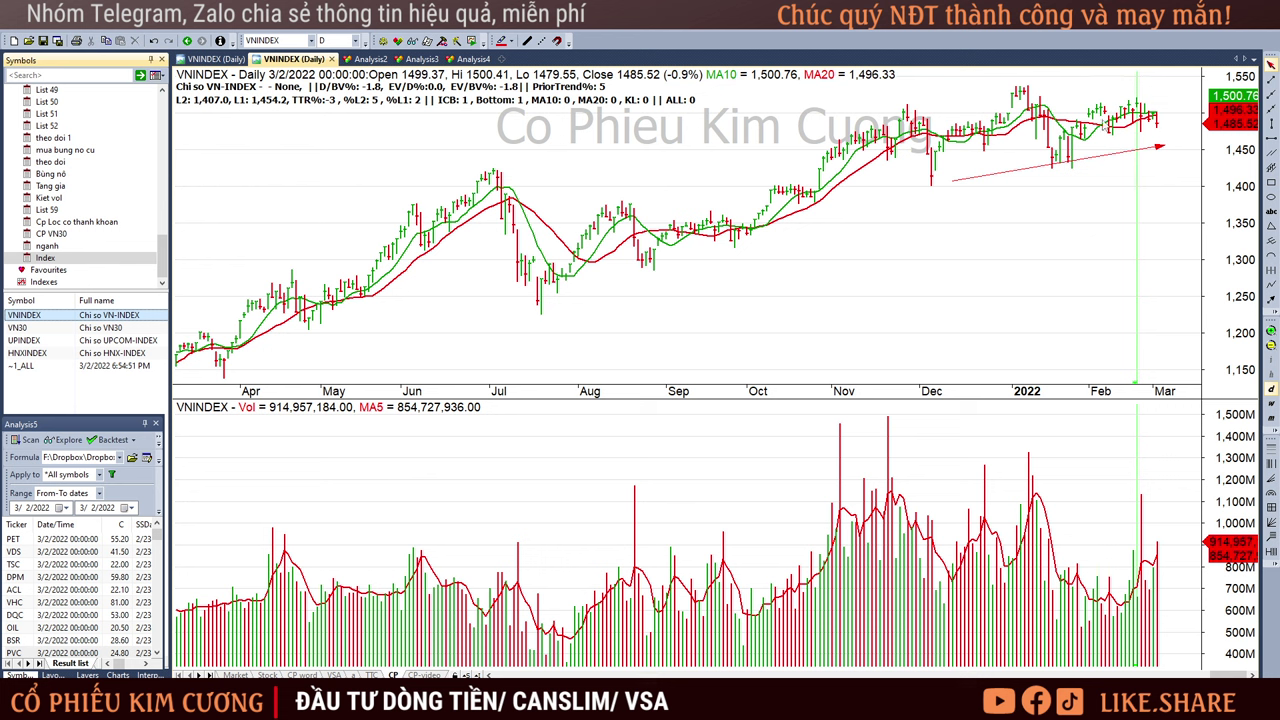
mouse_move(1103, 130)
mouse_move(1155, 116)
Switch to the 3/2/2022 stock list in Excel and review its market strategy and strong-sector rows.
key(alt+Tab)
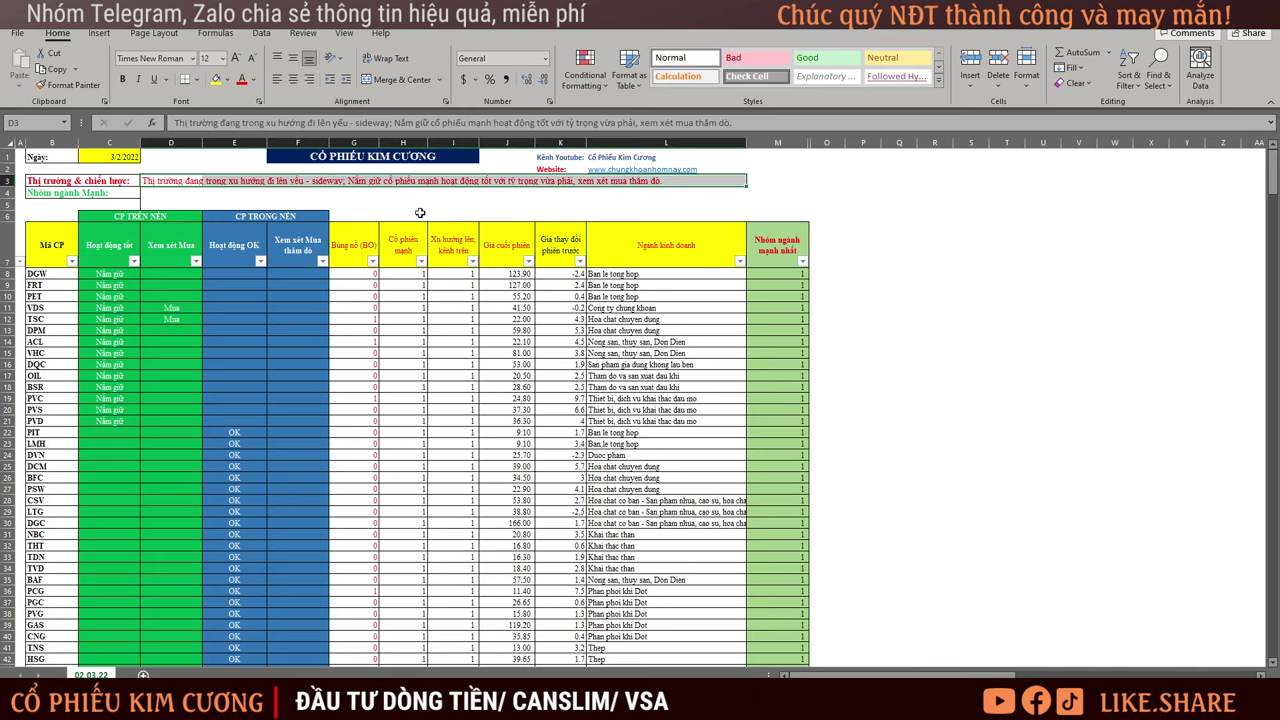
click(370, 192)
drag(370, 192, 650, 190)
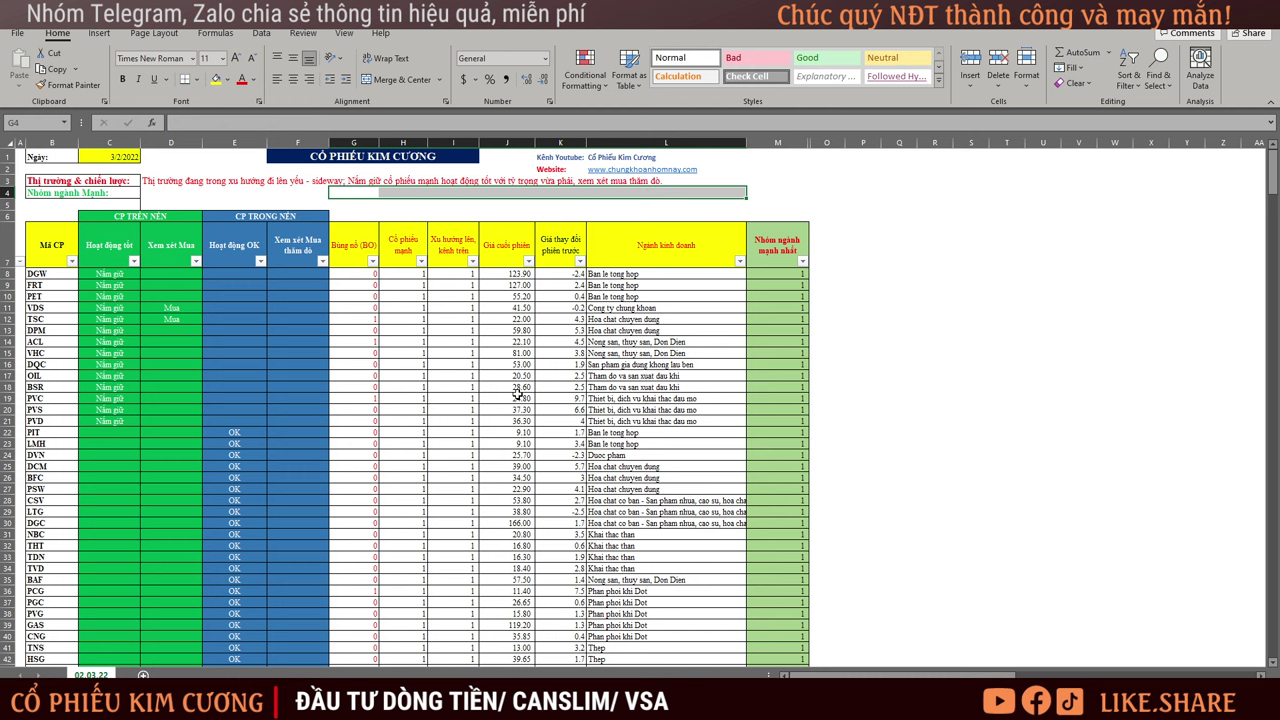
Highlight the strongest-sector entries in rows 8 to 46 and examine their industries from retail down to oil and gas exploration.
scroll(628, 346, down, 2)
drag(645, 200, 764, 632)
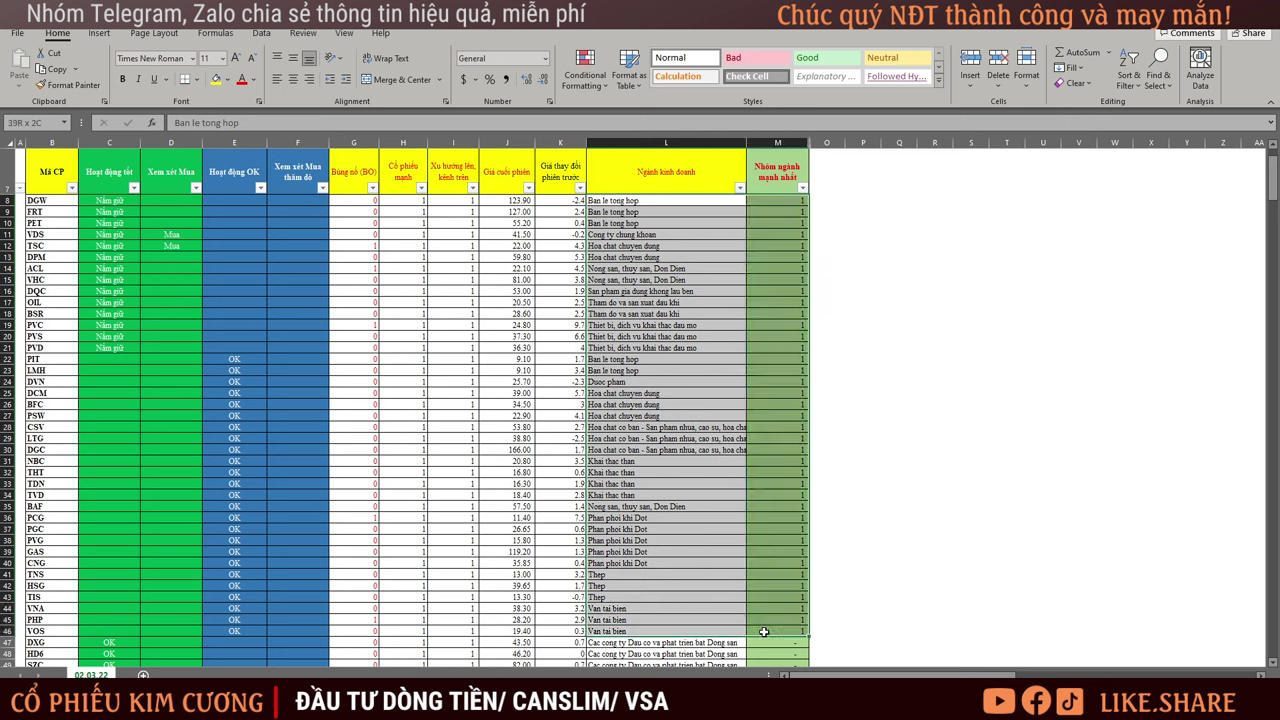
click(652, 206)
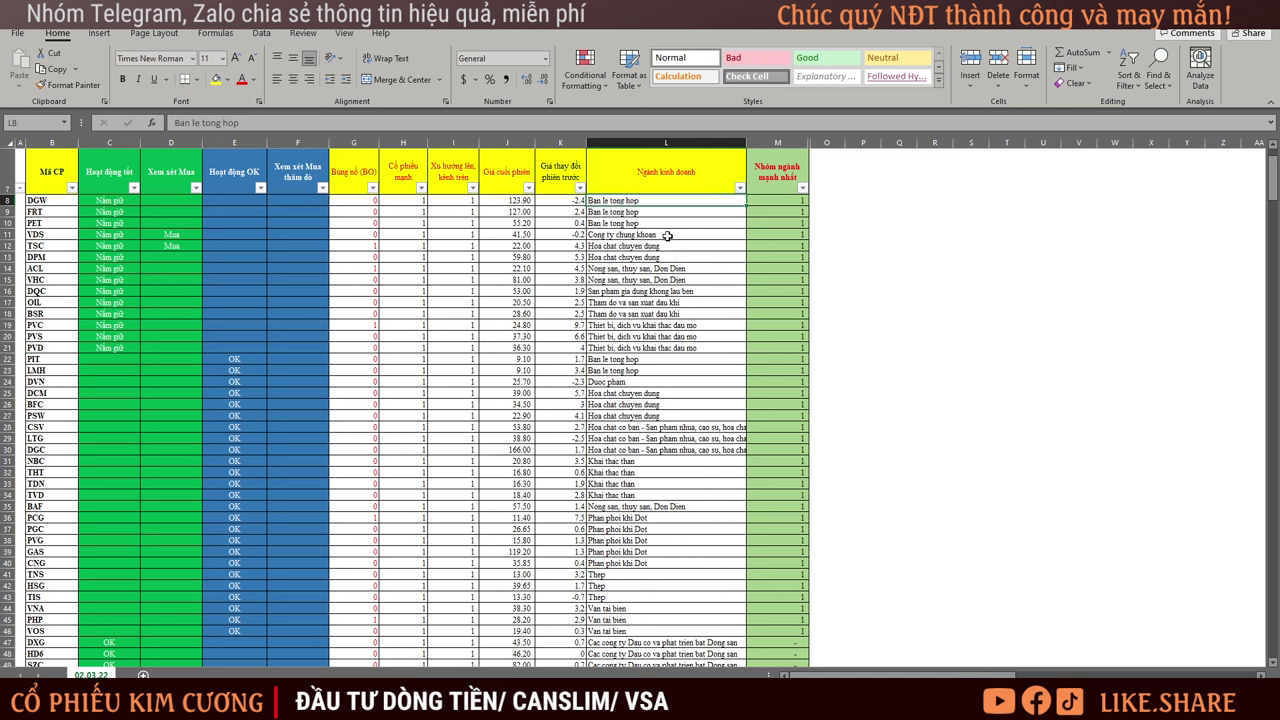
click(667, 235)
click(684, 257)
click(658, 273)
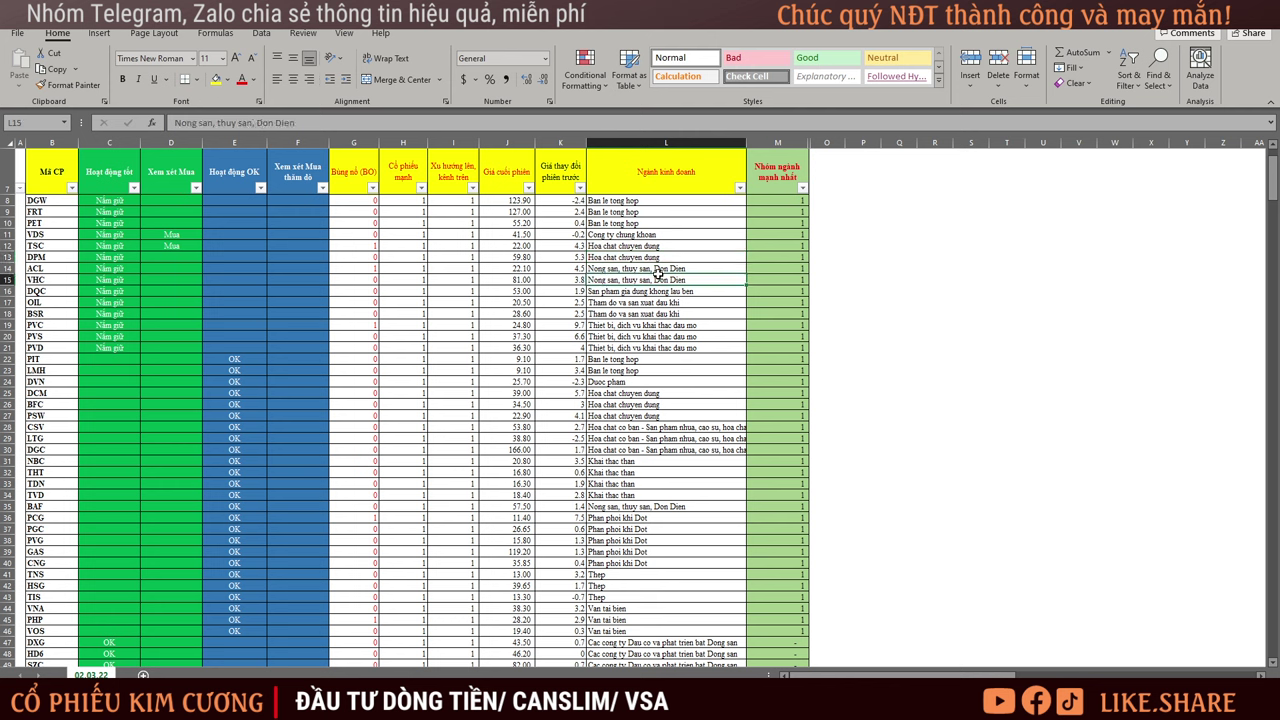
click(700, 313)
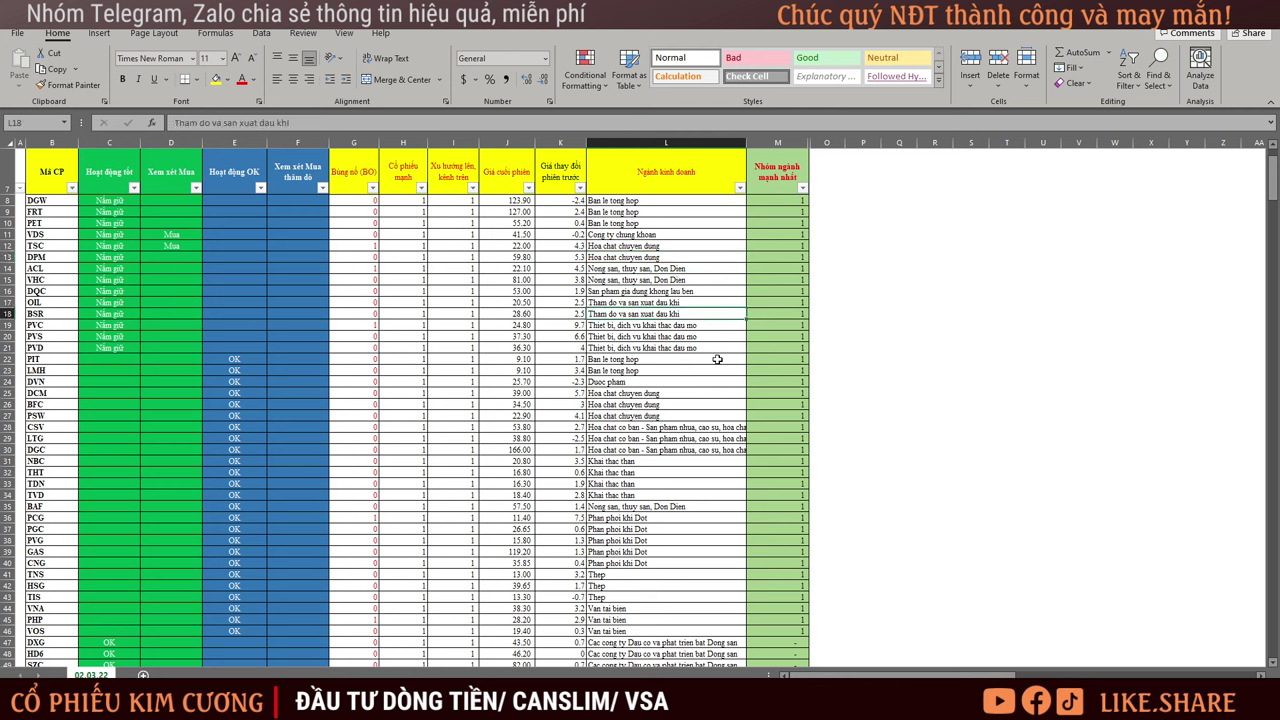
Examine the remaining strong industries from oilfield equipment and chemicals down to gas distribution and steel.
drag(690, 325, 680, 473)
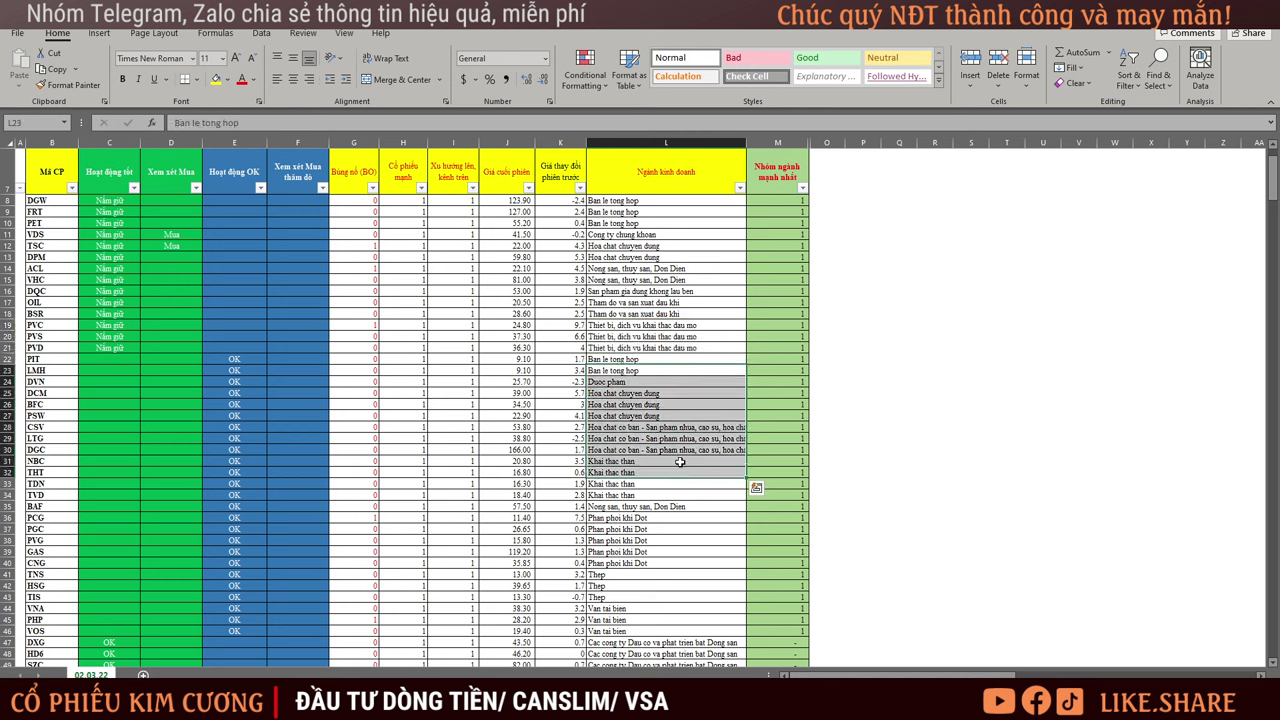
drag(647, 395, 642, 551)
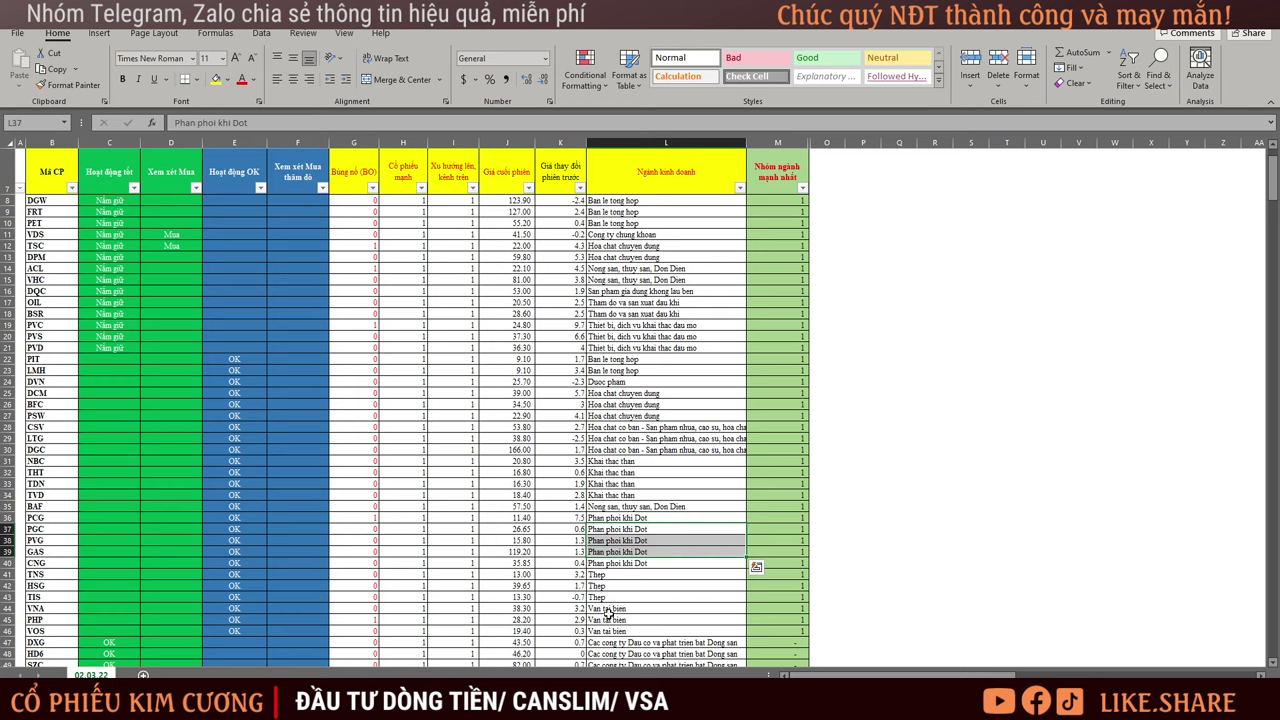
click(636, 583)
scroll(436, 460, up, 2)
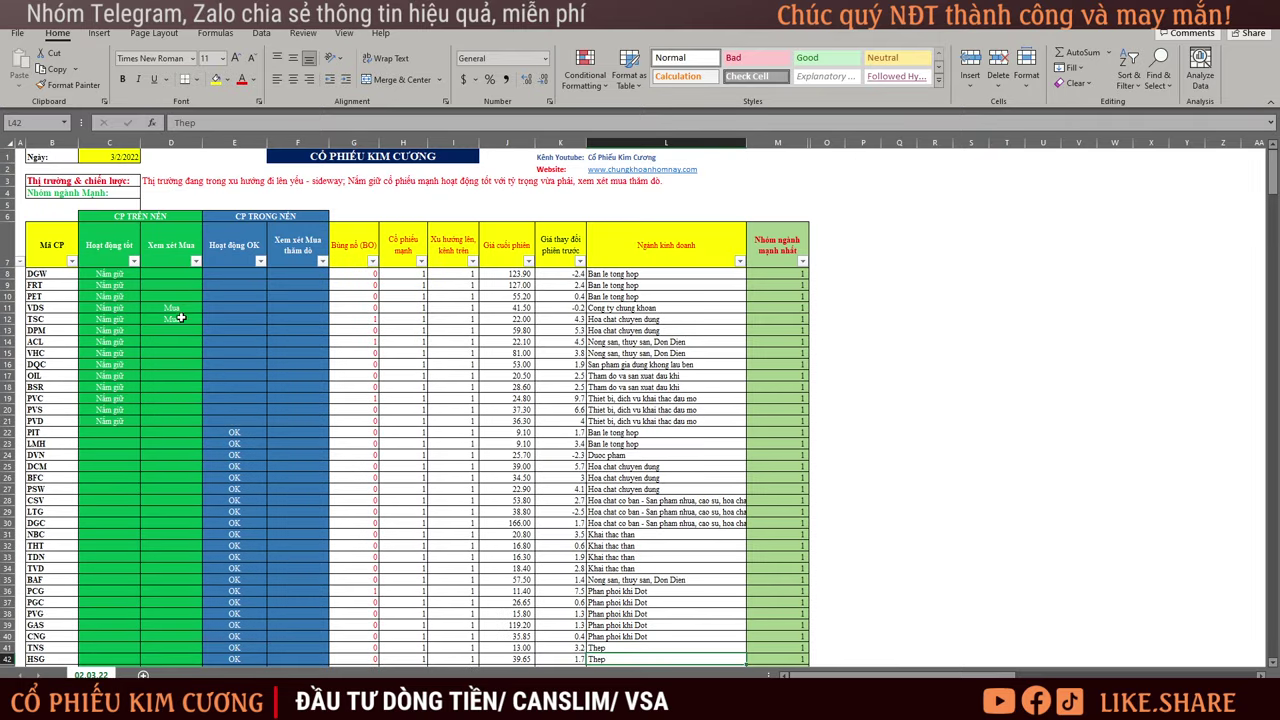
Compare the CP TRÊN NỀN and CP TRONG NỀN groups and highlight the stocks marked Nắm giữ in the 3/2/2022 list.
drag(131, 216, 118, 487)
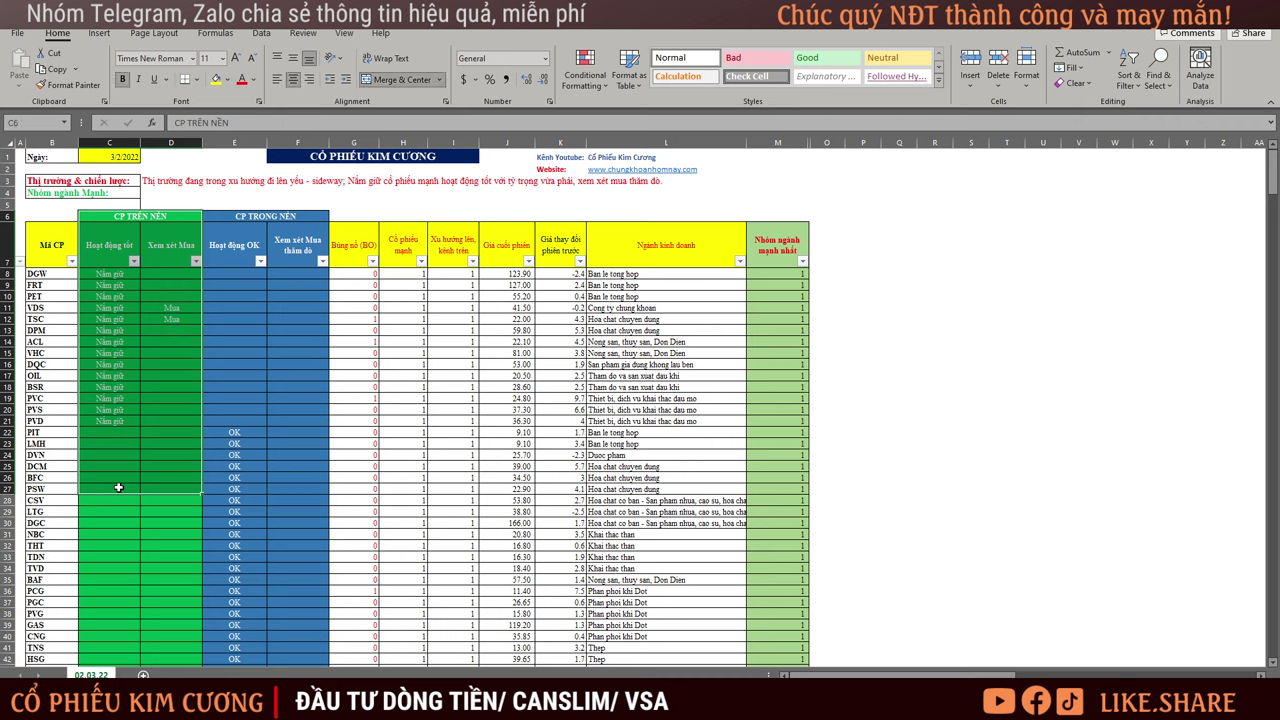
click(285, 216)
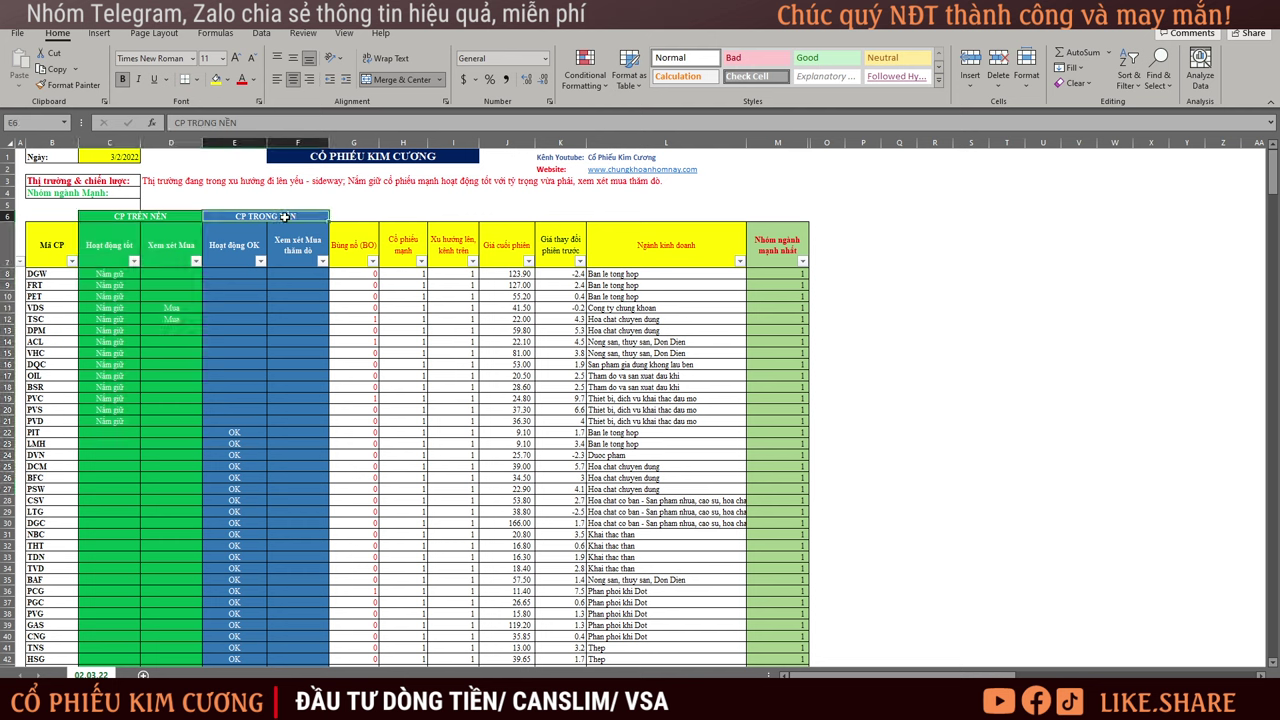
drag(648, 276, 756, 432)
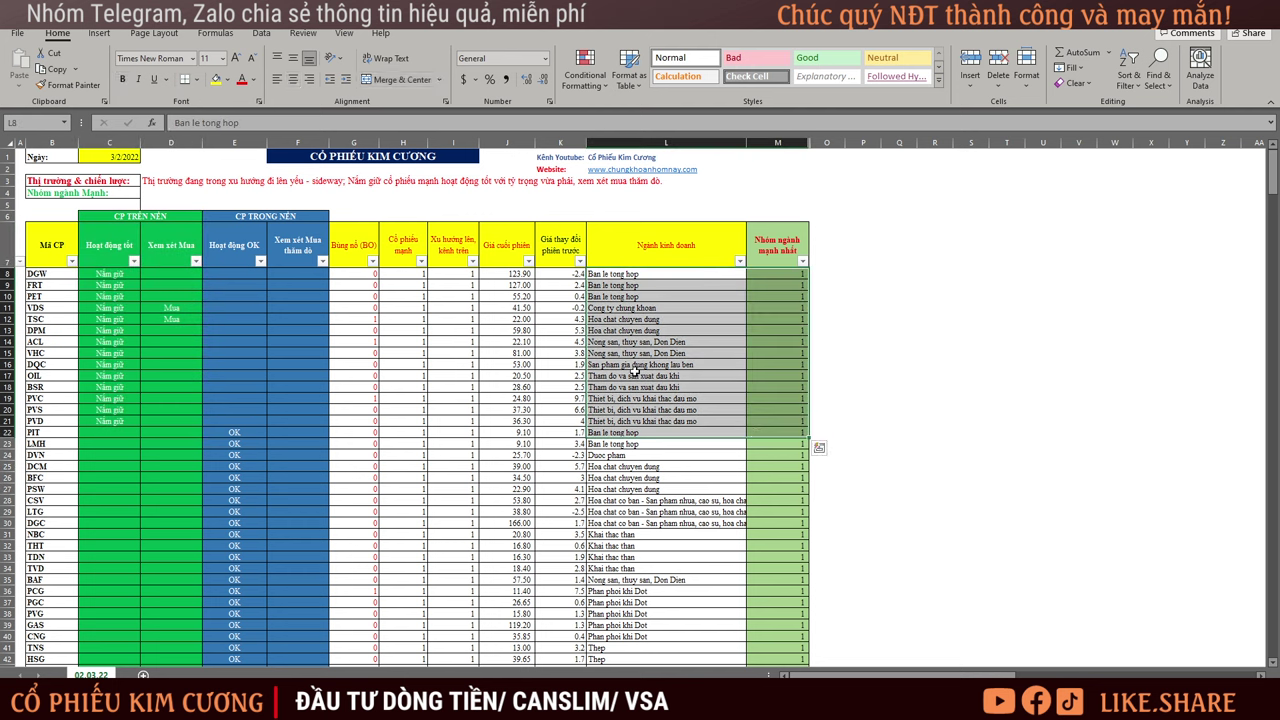
drag(118, 220, 110, 388)
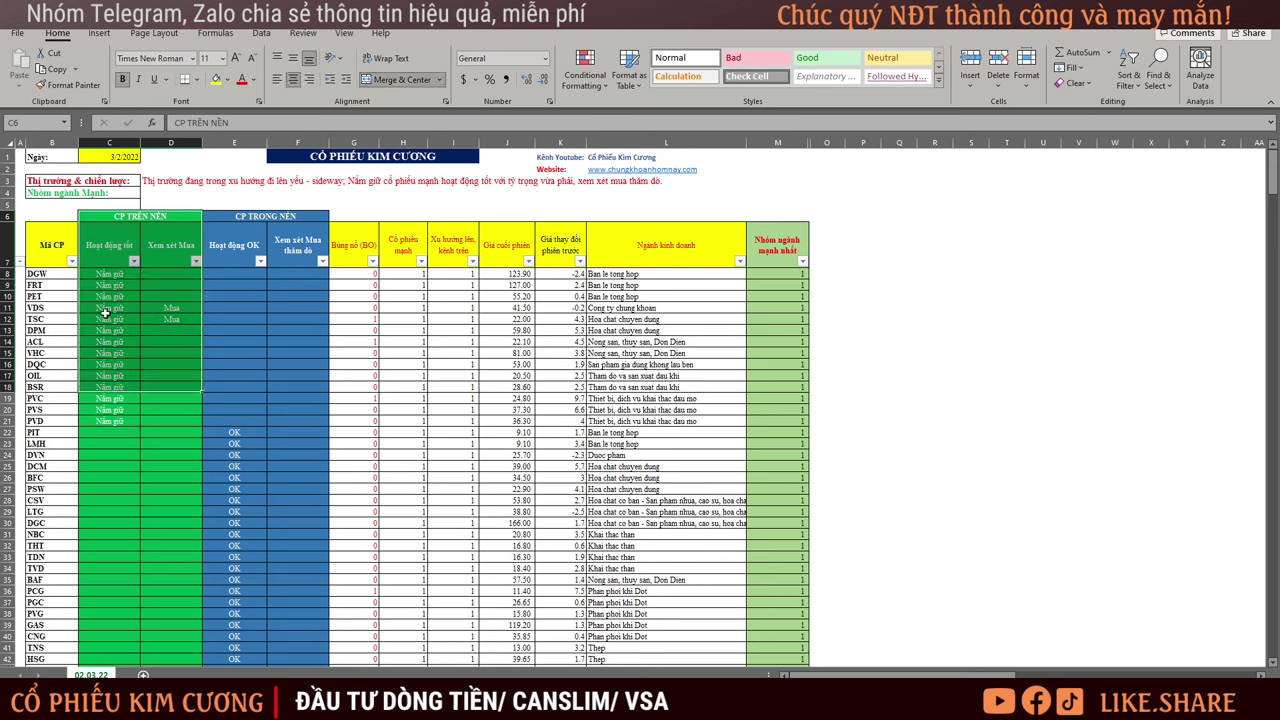
drag(105, 274, 105, 423)
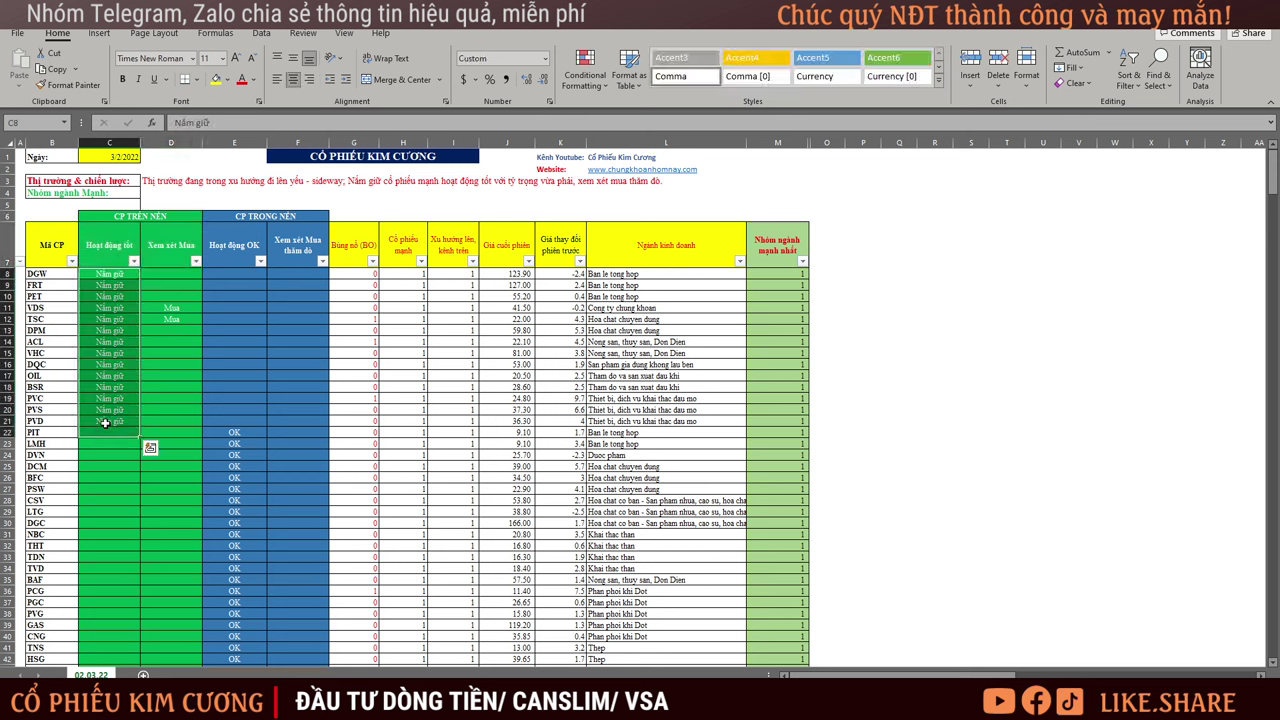
drag(119, 277, 100, 432)
drag(118, 278, 110, 423)
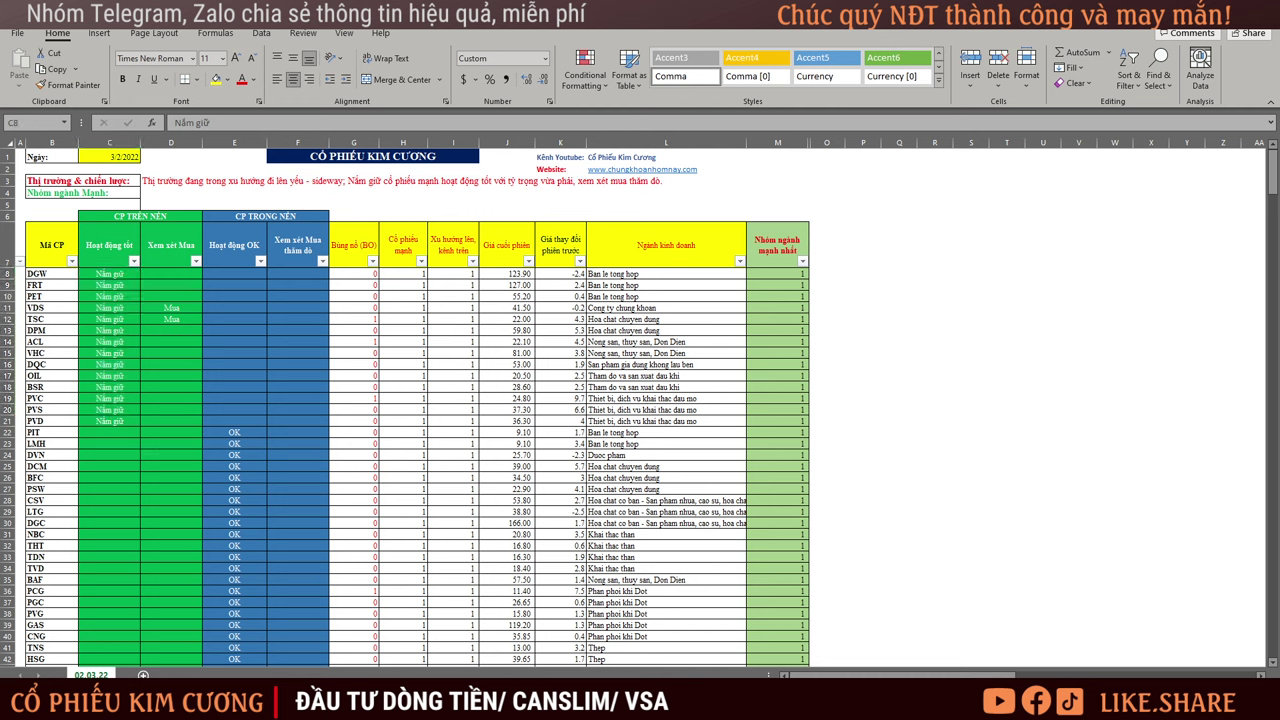
Open the workbook CP Kim Cương 15.02.2022, review its Nắm giữ stocks in rows 8 to 12, and return to the 3/2/2022 list.
click(217, 668)
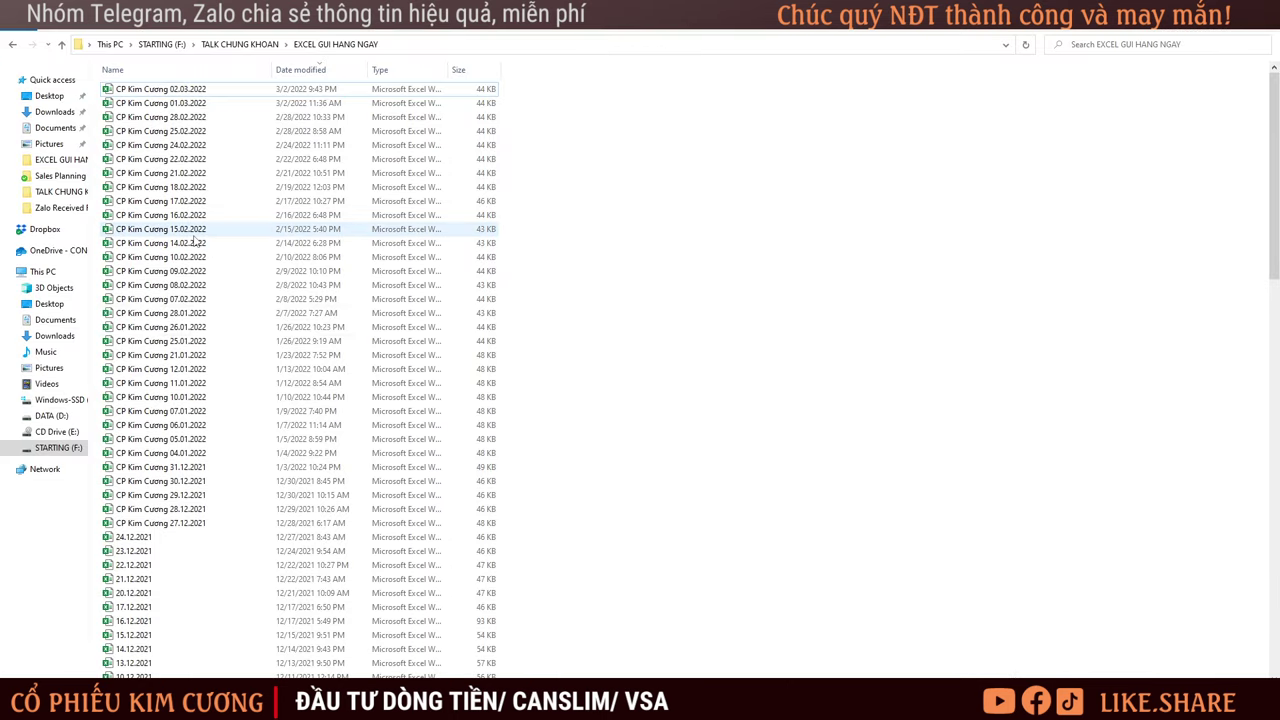
double_click(255, 259)
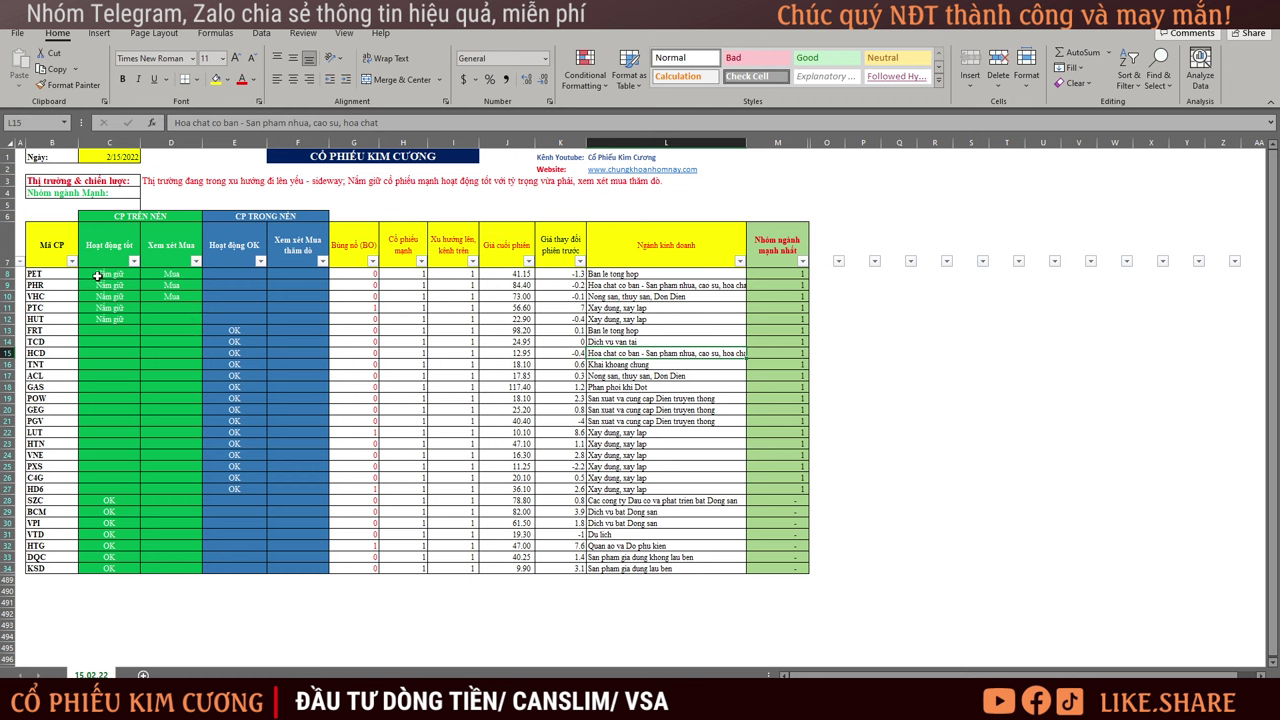
drag(100, 274, 92, 320)
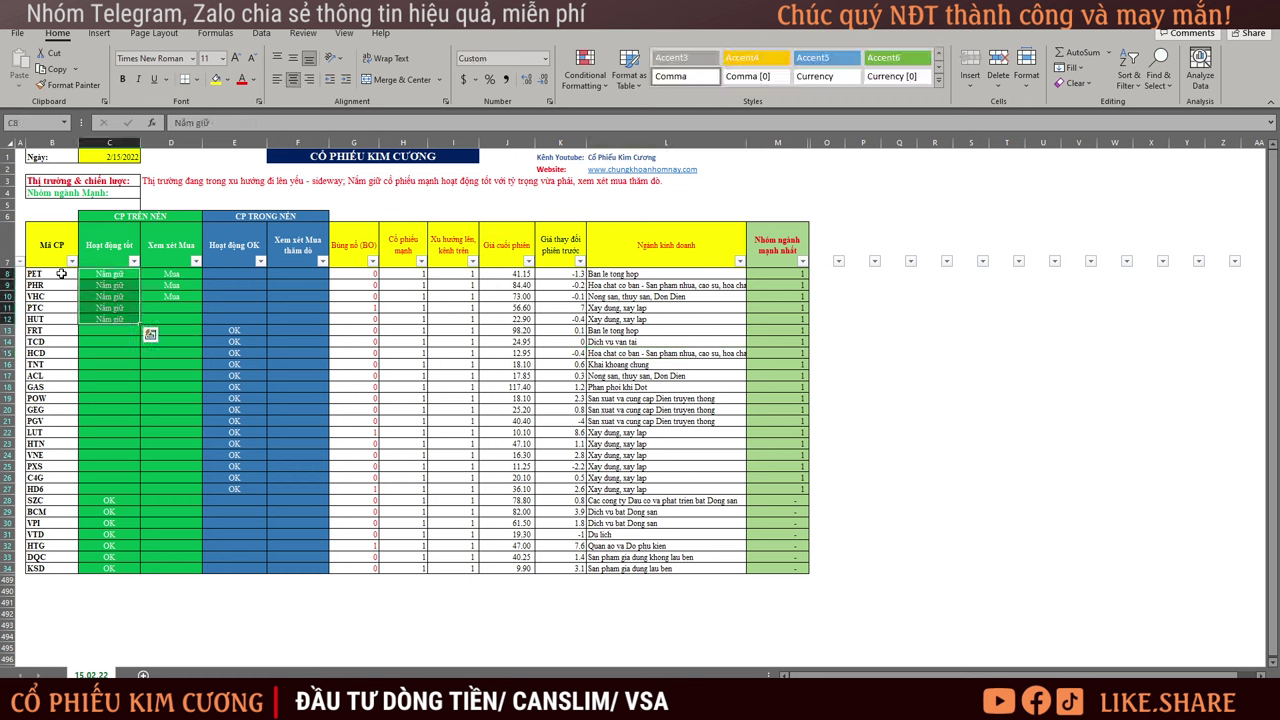
drag(93, 285, 100, 298)
click(113, 321)
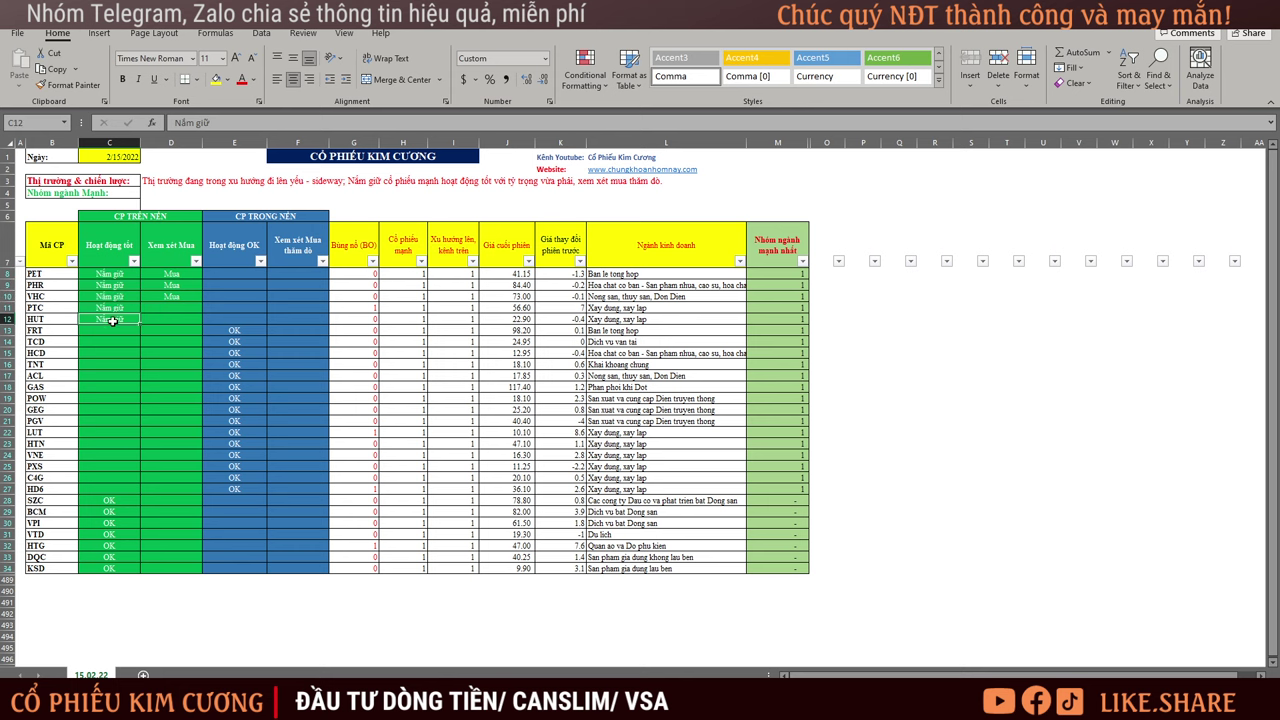
click(54, 327)
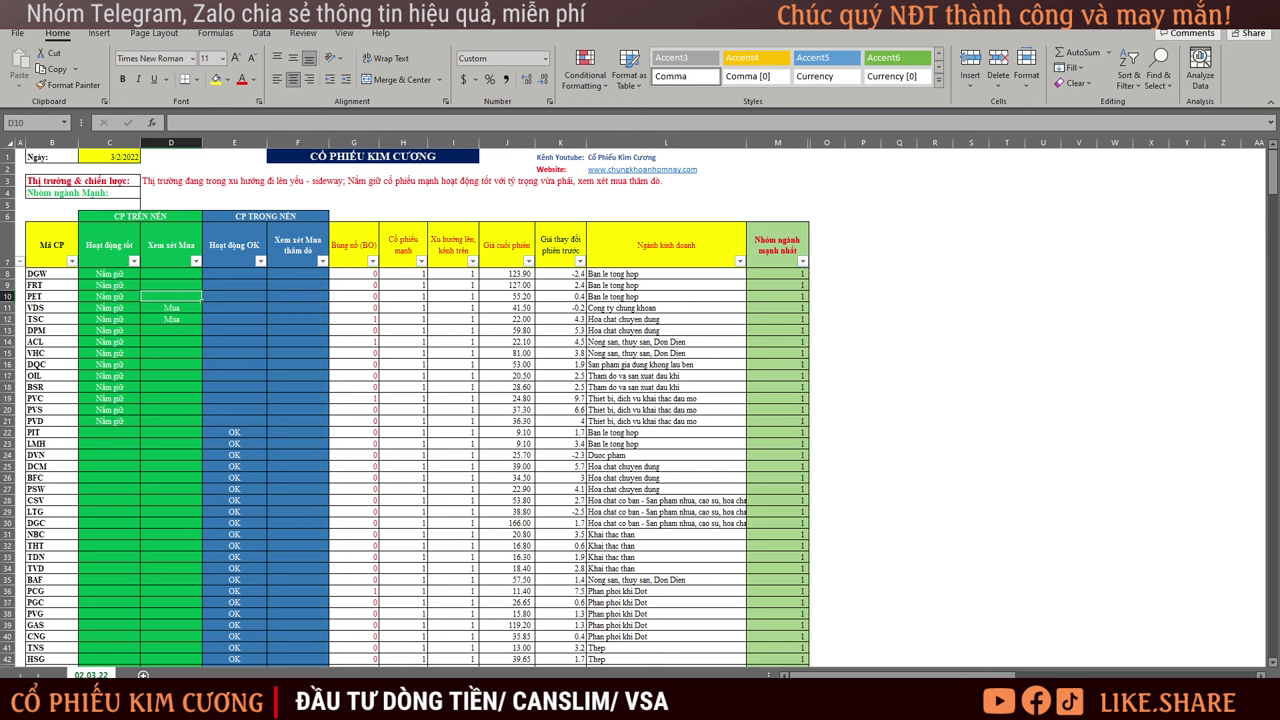
Open the workbook CP Kim Cương 25.02.2022 and highlight its Nắm giữ stocks from FRT to PVD.
mouse_move(150, 705)
click(230, 630)
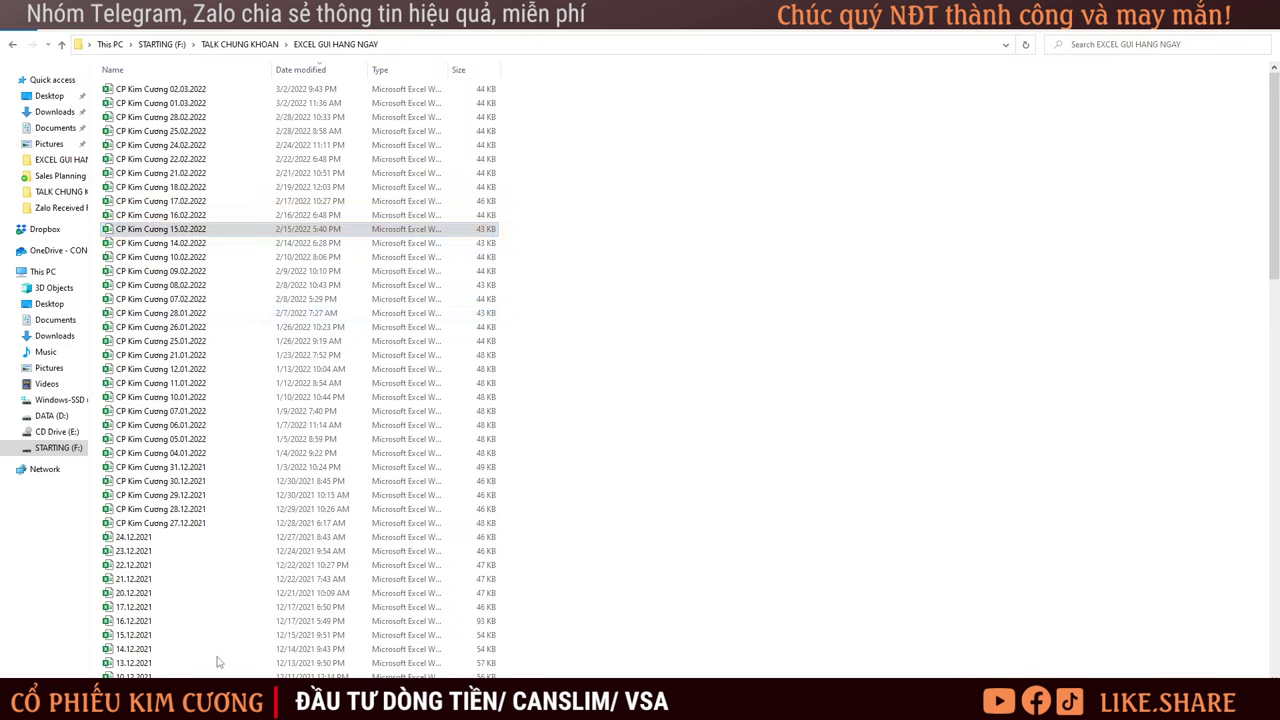
click(204, 134)
key(alt+Tab)
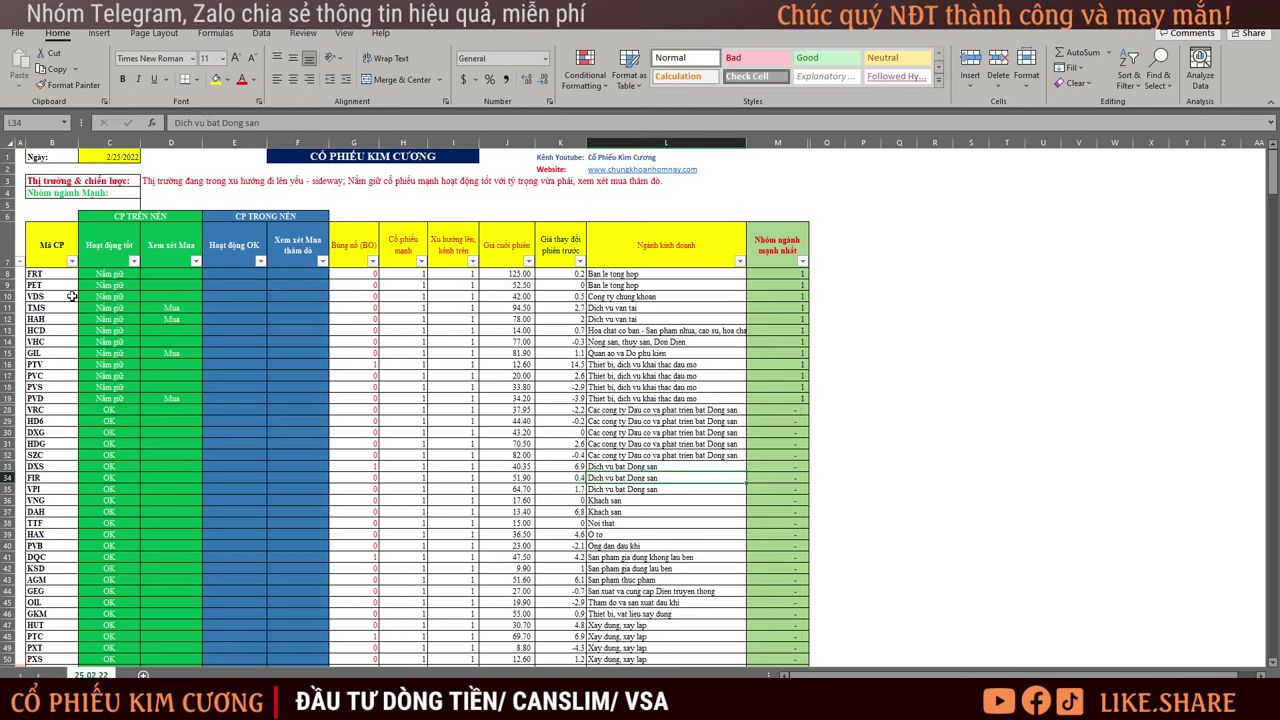
drag(126, 272, 120, 398)
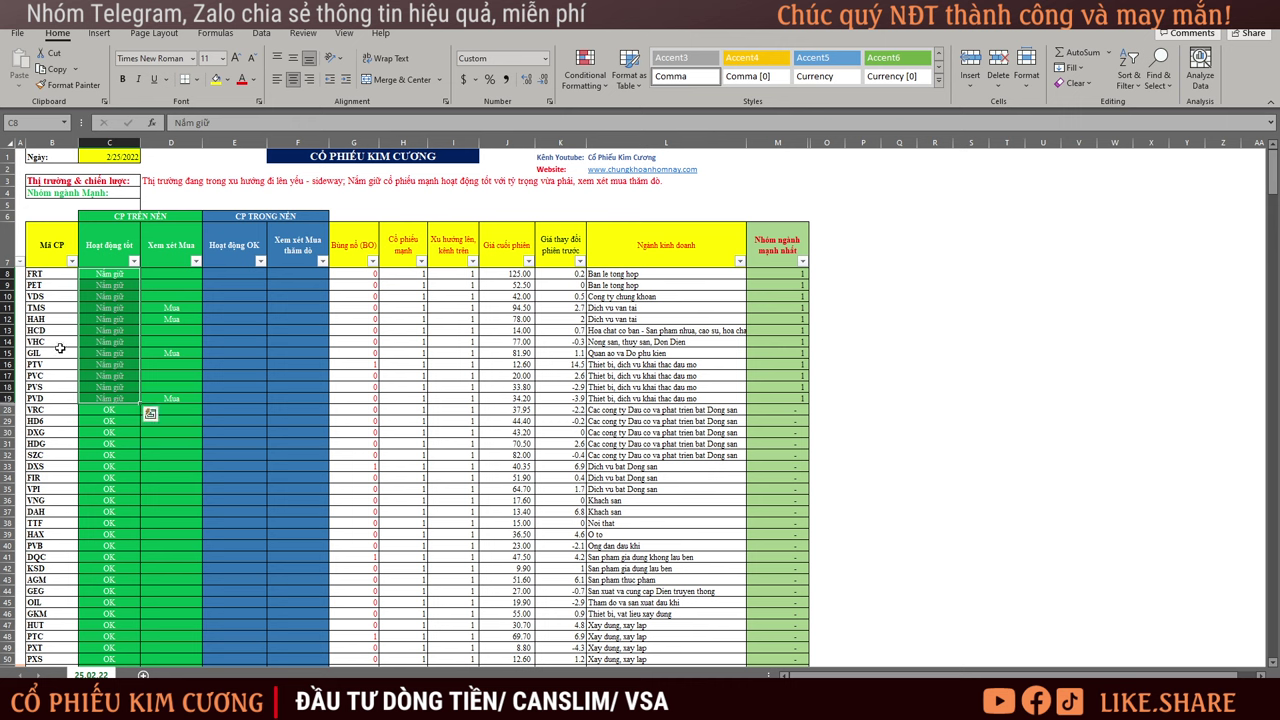
Return to the 3/2/2022 list and highlight the Nắm giữ stocks from DGW to PVD and the OK stocks from DXG to HUT.
key(ctrl+Page_Down)
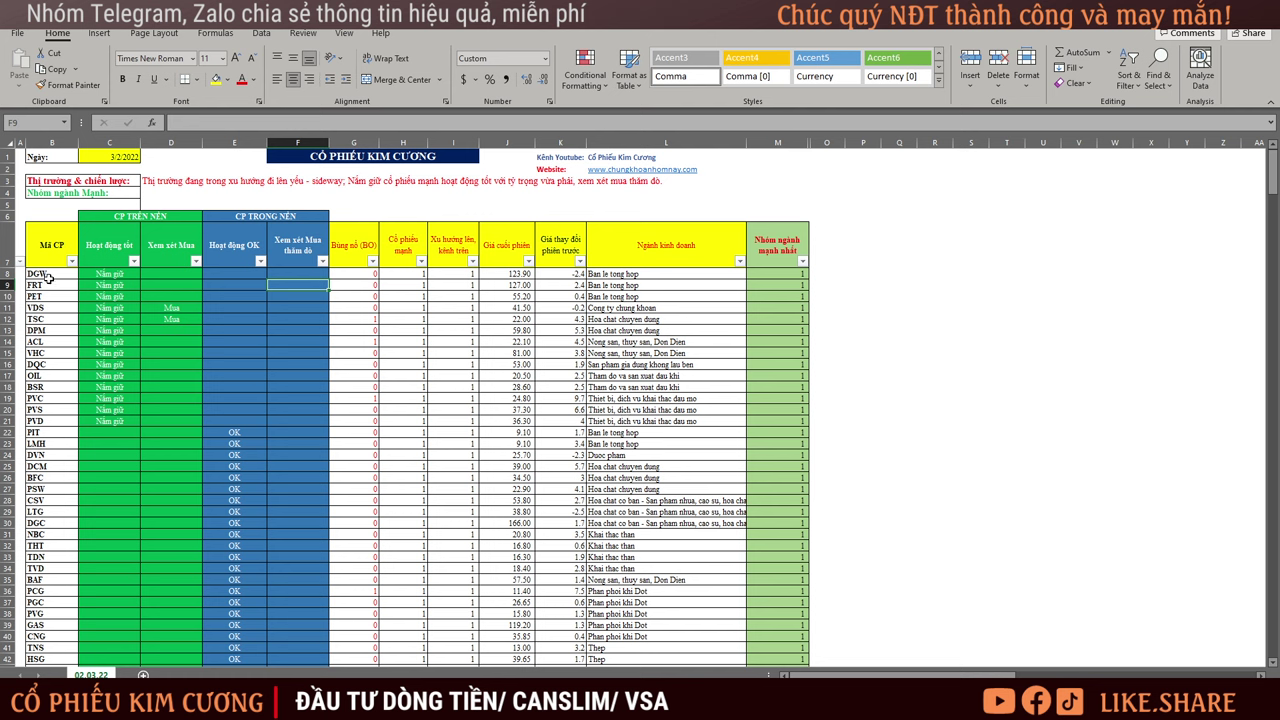
drag(44, 276, 196, 422)
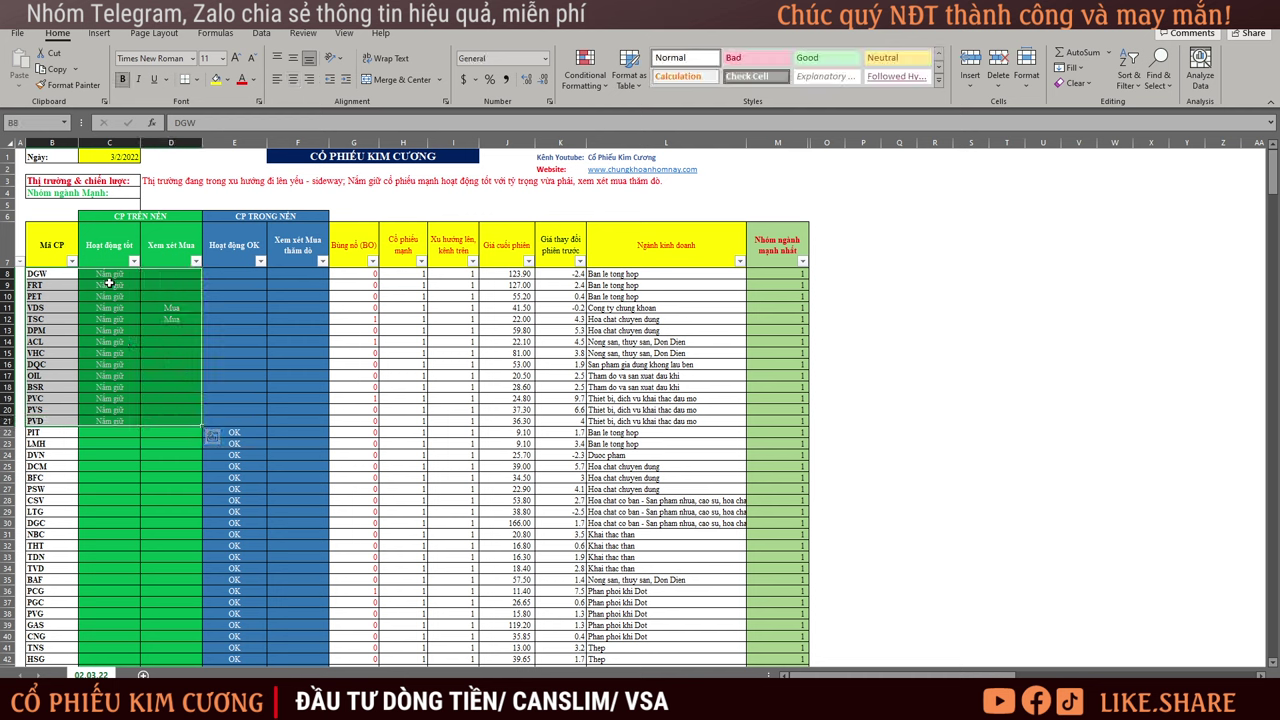
drag(109, 275, 130, 421)
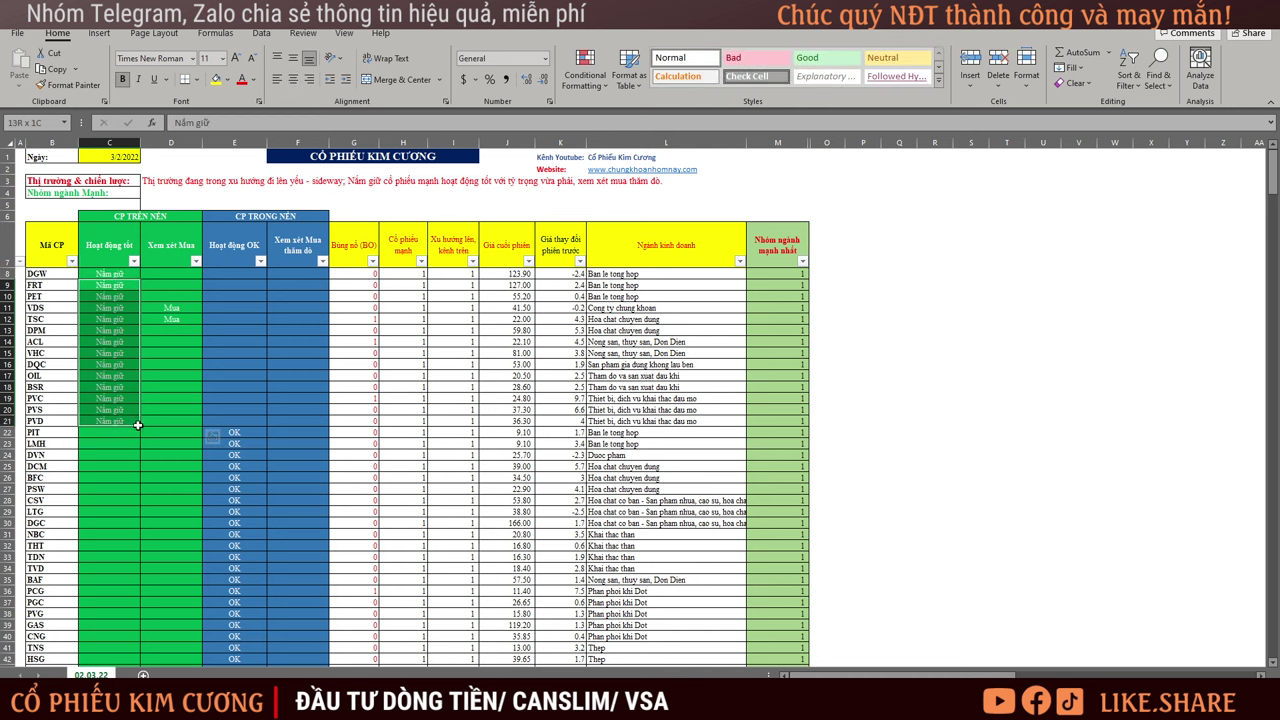
scroll(310, 466, down, 2)
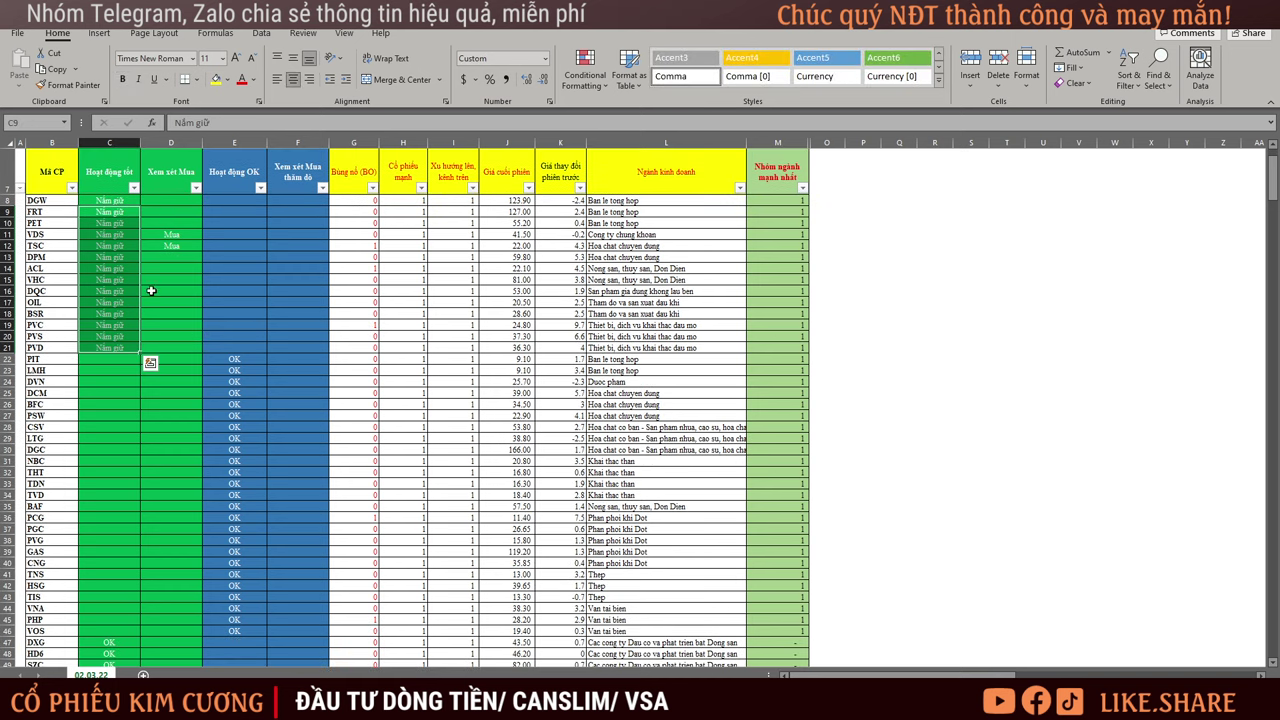
drag(118, 201, 125, 350)
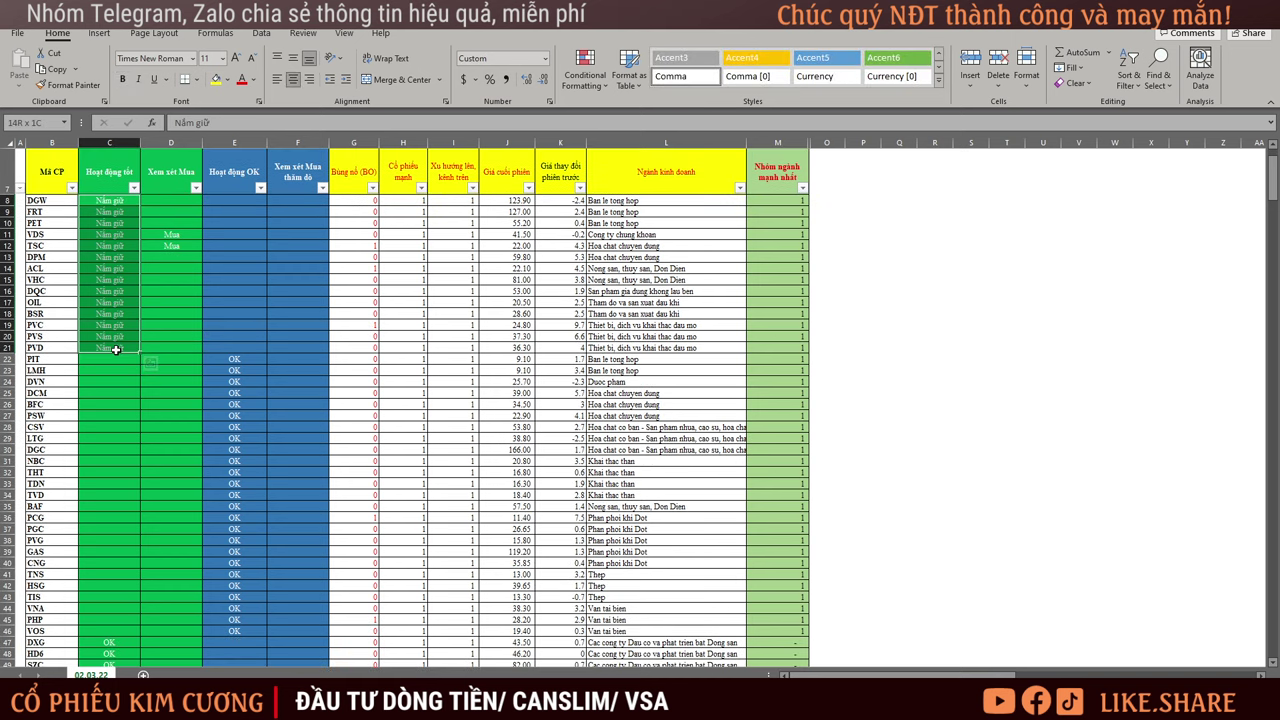
scroll(228, 378, down, 8)
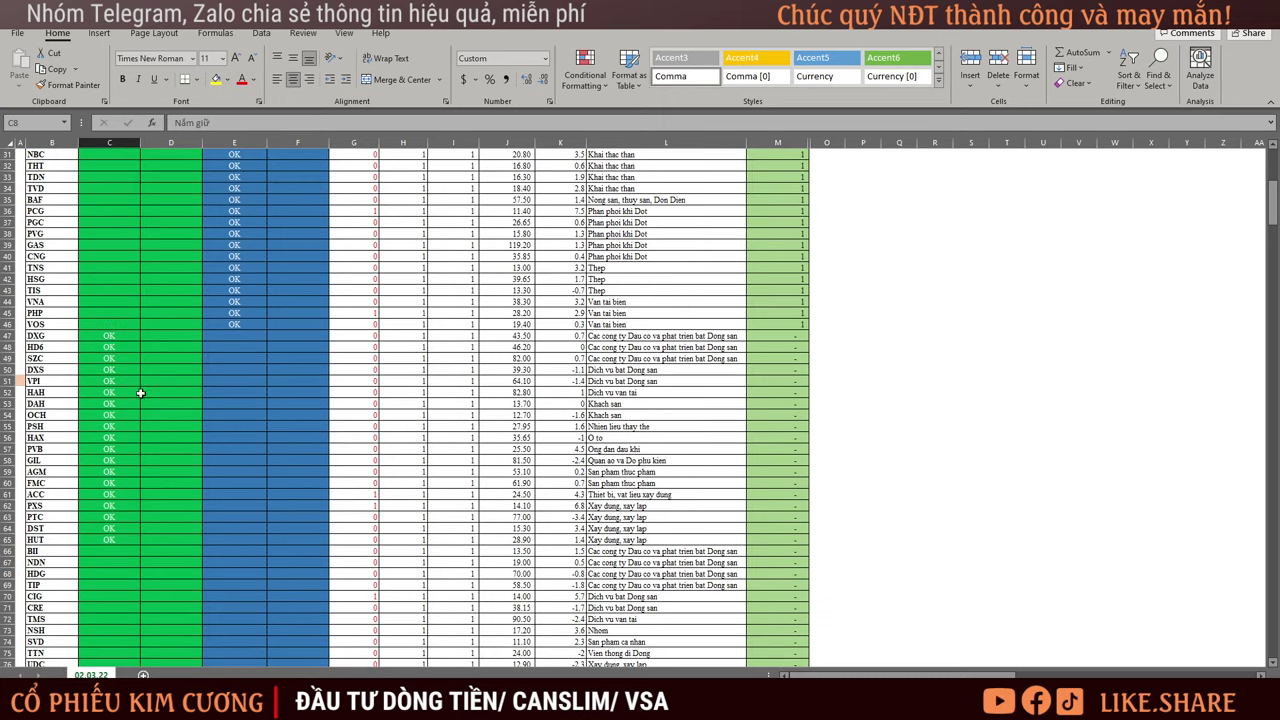
drag(110, 336, 101, 537)
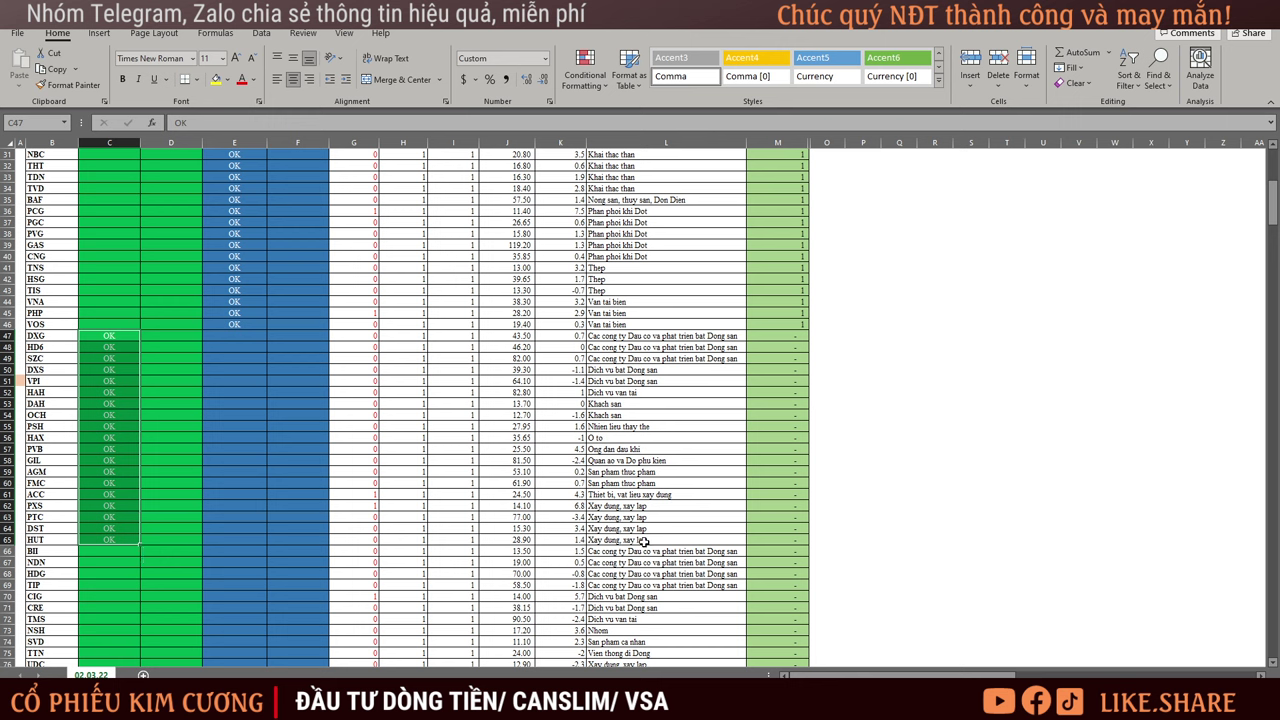
Highlight the industries of the stocks from VPI to HUT in the Ngành kinh doanh column, then select PSH's OK mark.
drag(644, 541, 663, 381)
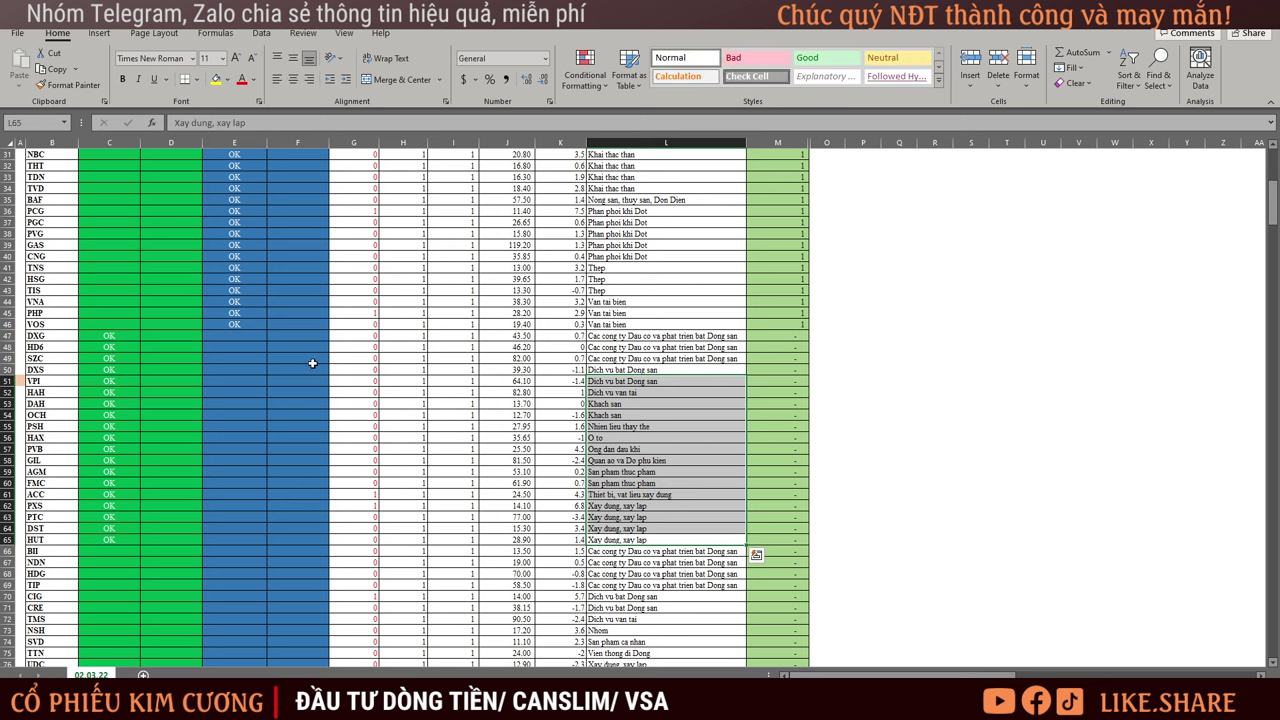
click(115, 426)
scroll(210, 470, up, 1)
scroll(210, 470, up, 4)
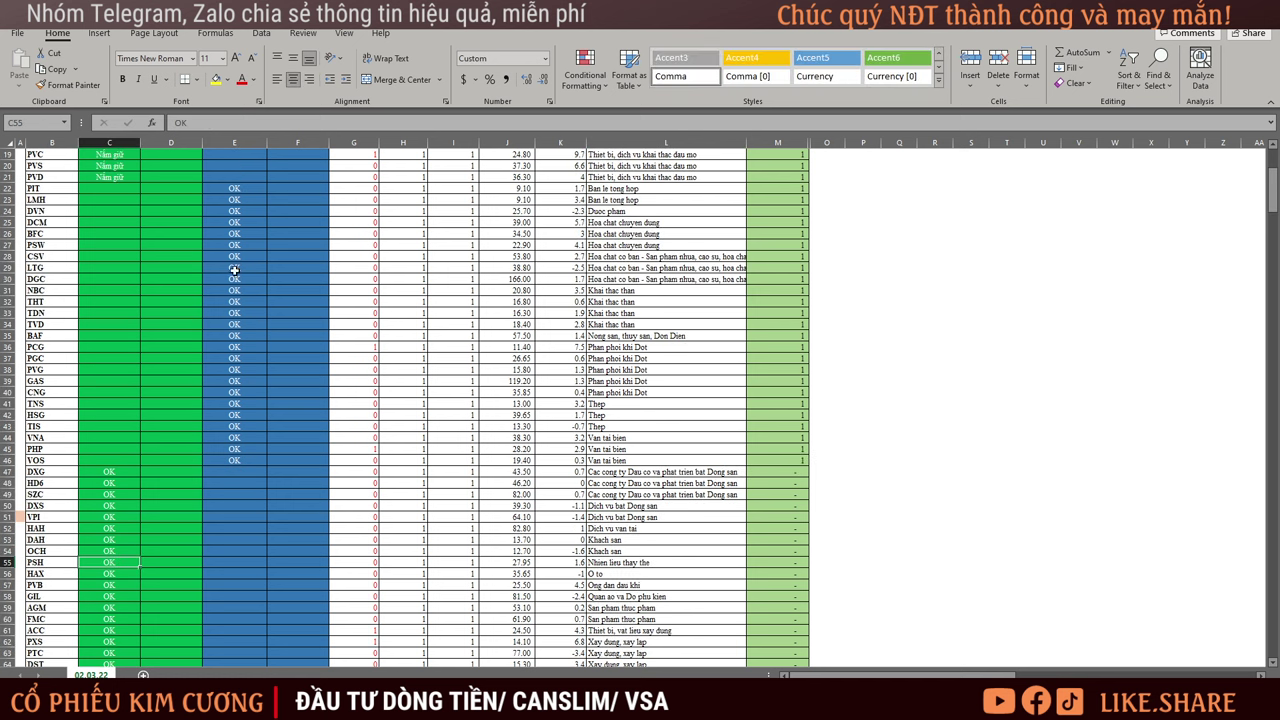
Highlight the industries of the stocks from PIT to VNA and their OK marks under CP TRONG NỀN.
drag(632, 190, 617, 440)
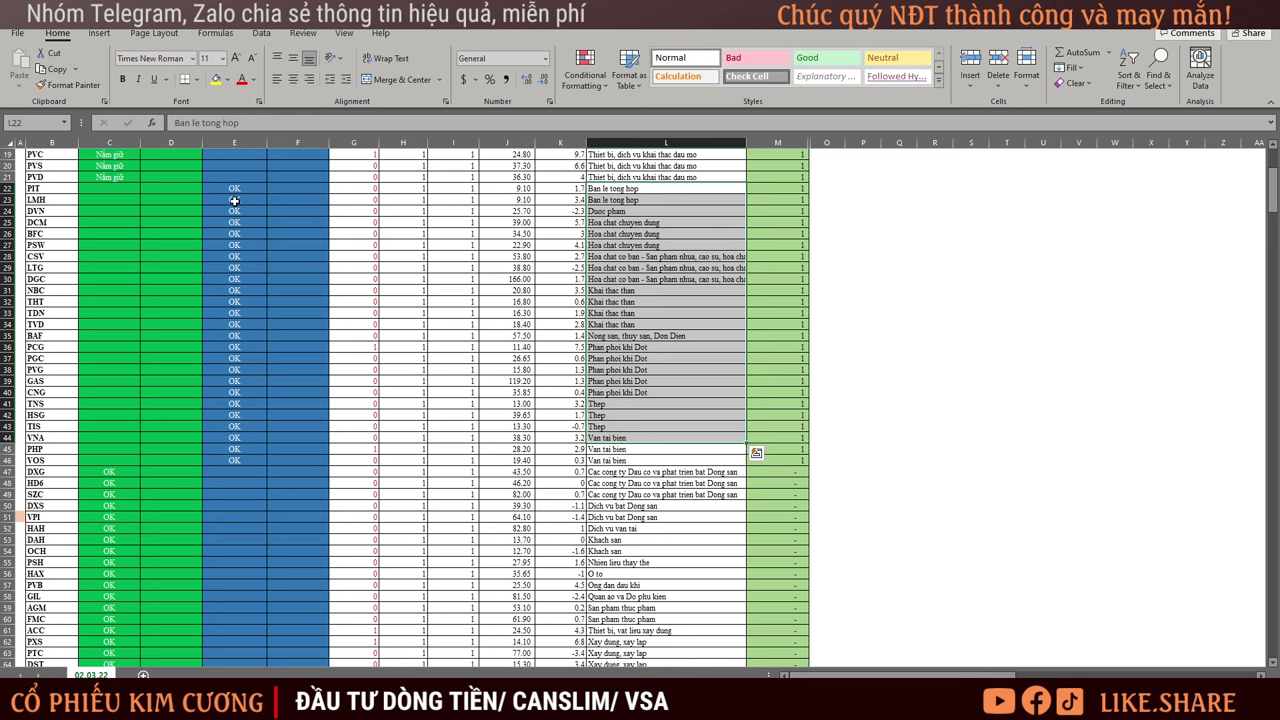
drag(242, 192, 232, 452)
scroll(259, 362, up, 6)
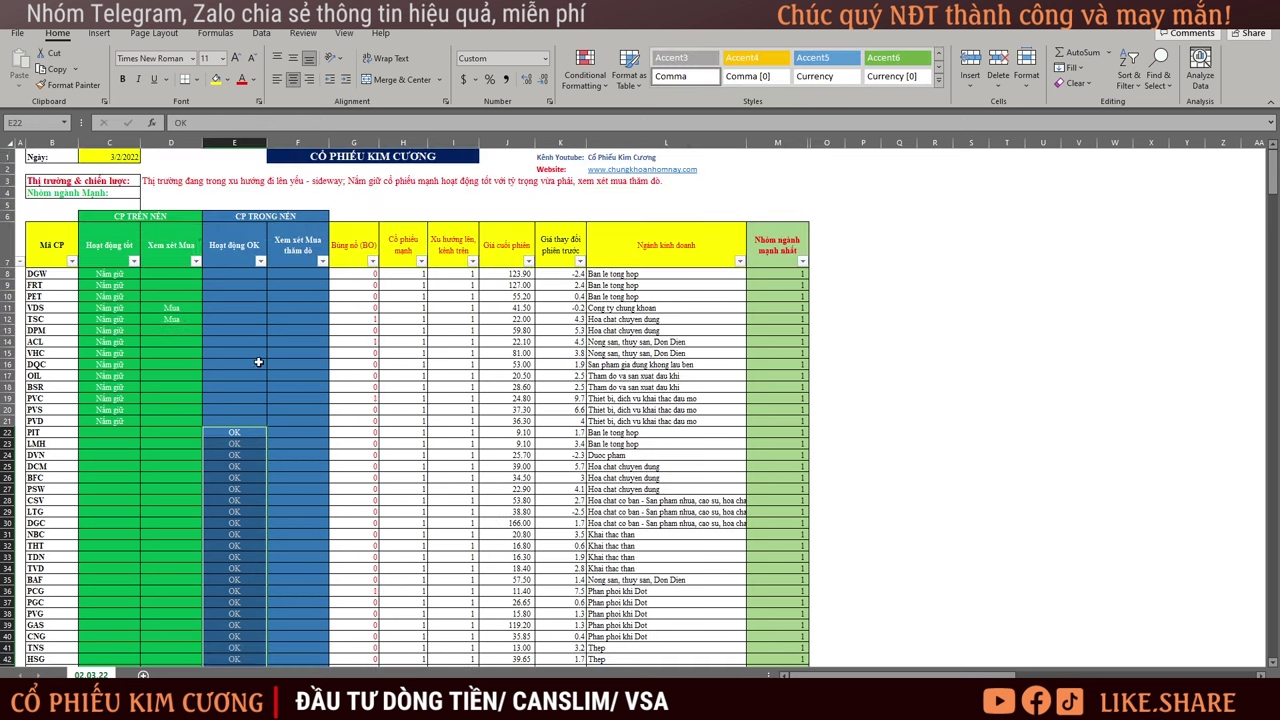
Compare the Nắm giữ and OK marks under CP TRÊN NỀN with those under CP TRONG NỀN and their industries.
click(120, 288)
scroll(156, 314, down, 7)
click(124, 495)
click(232, 359)
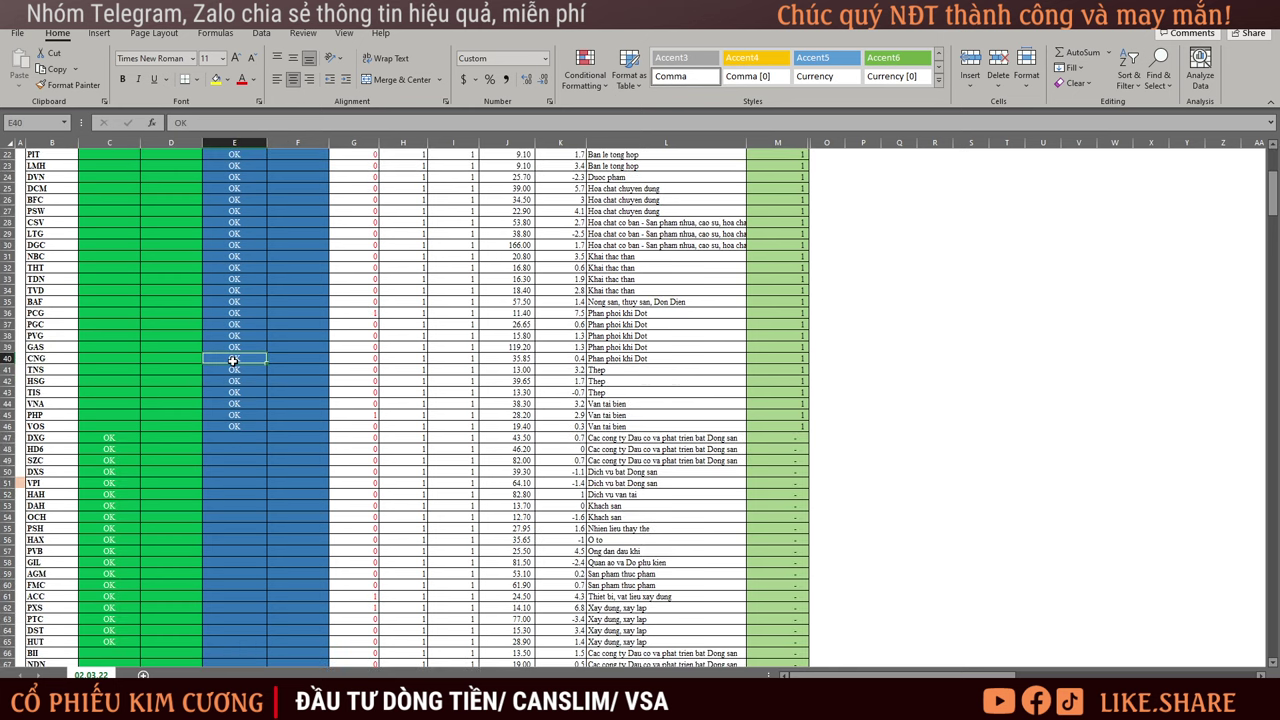
scroll(309, 419, up, 5)
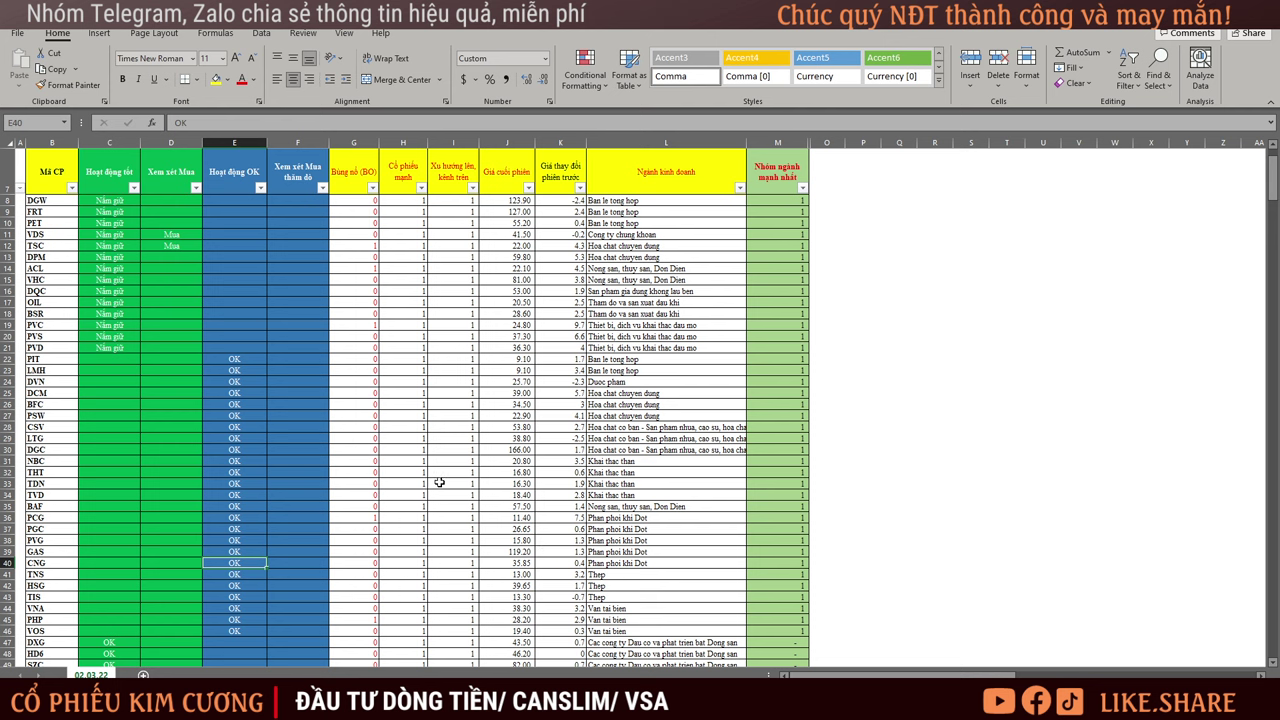
scroll(420, 460, down, 2)
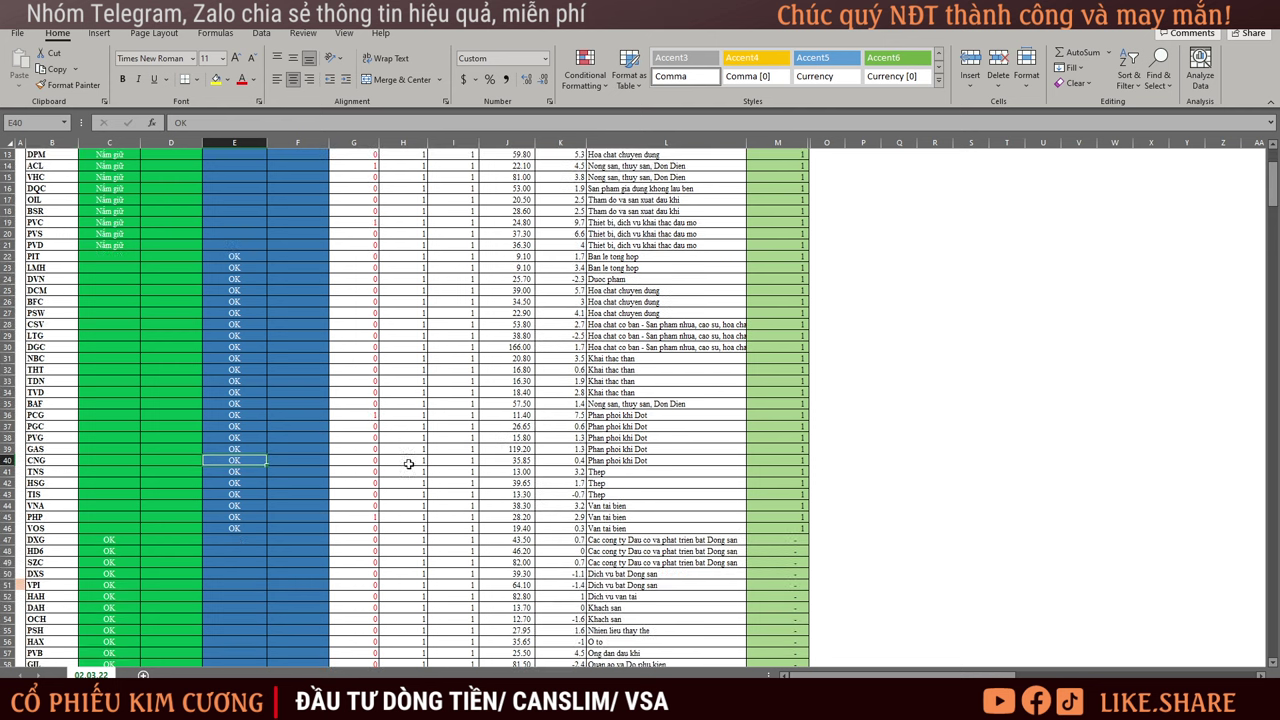
mouse_move(243, 653)
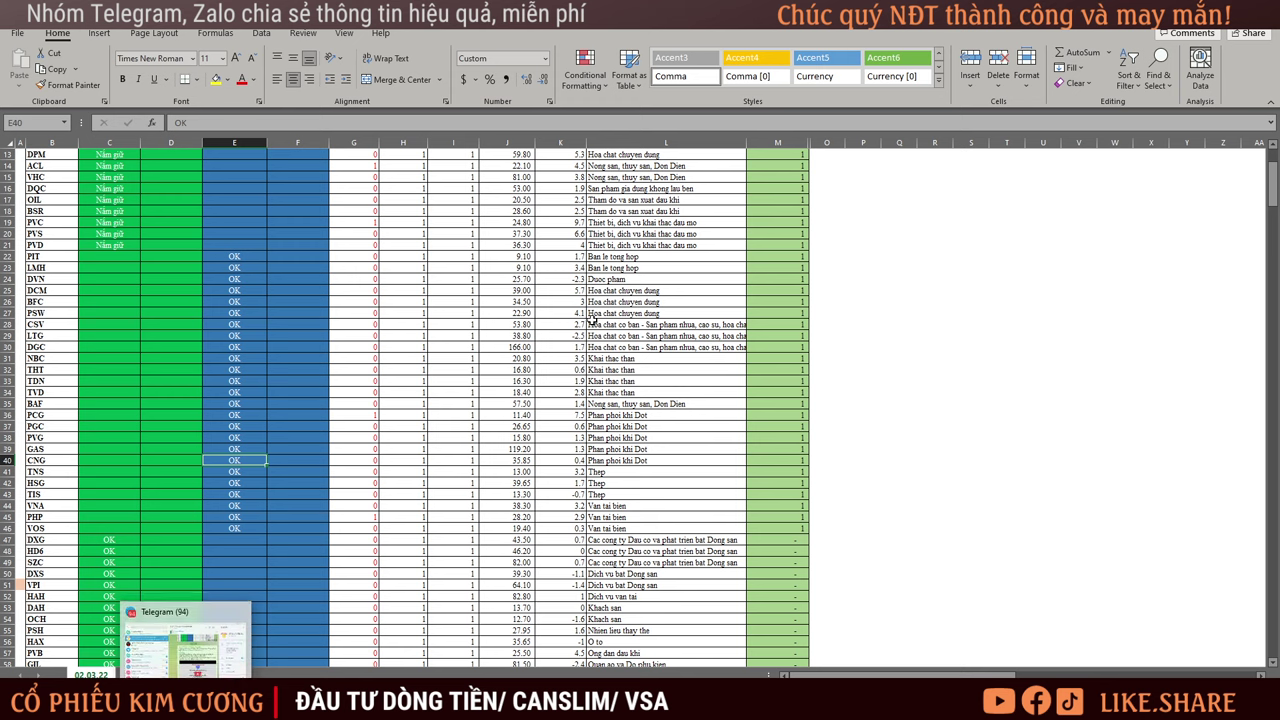
click(592, 314)
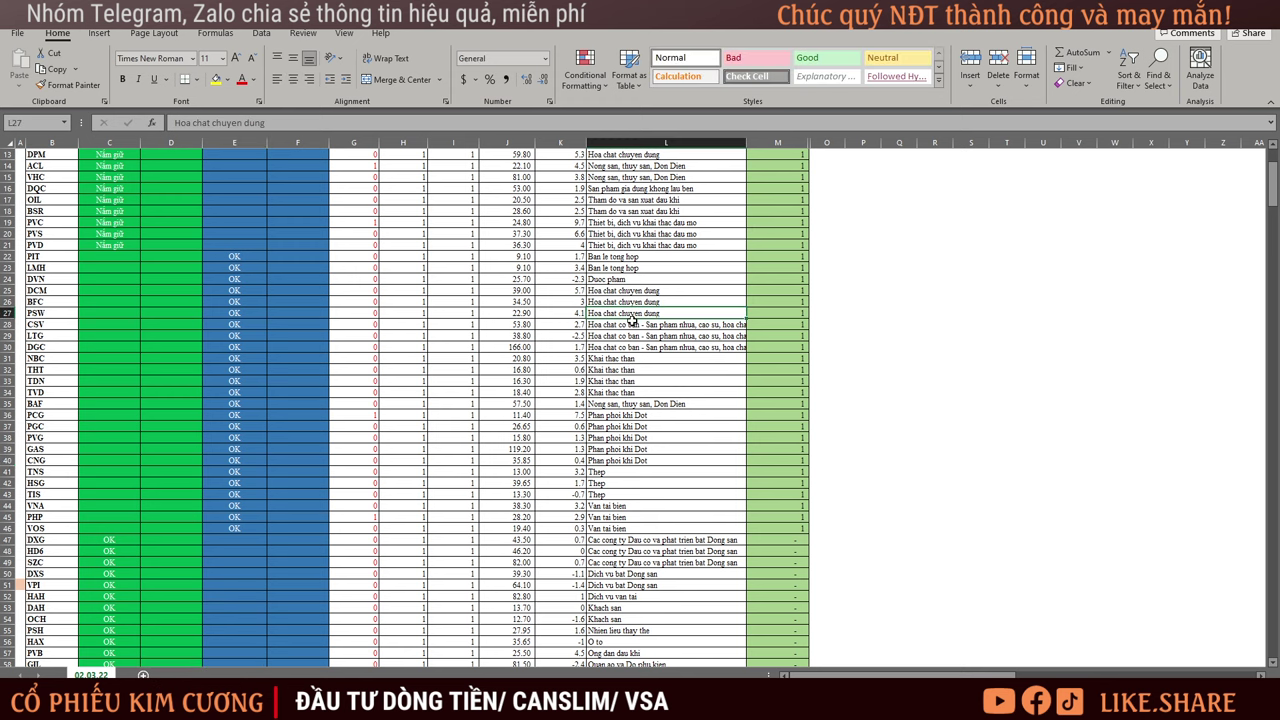
scroll(636, 332, up, 4)
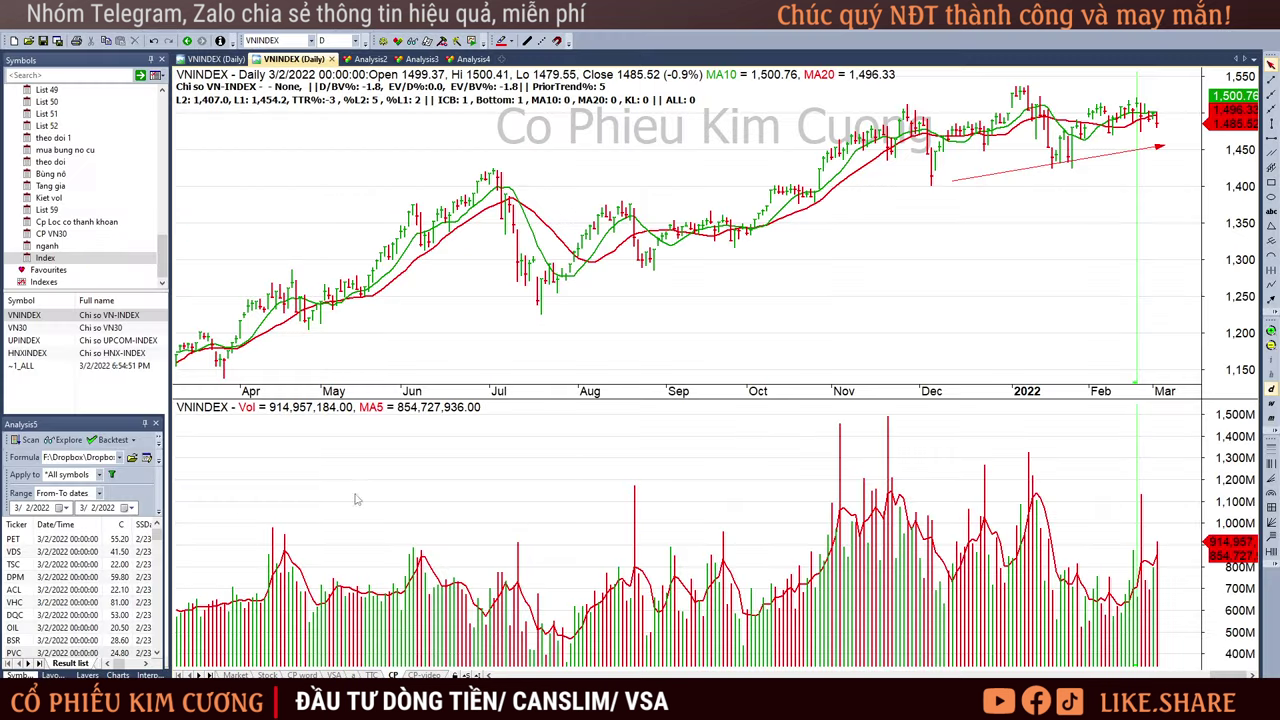
Switch to AmiBroker and widen the Analysis5 result list to show its L2, L1, TTR% and trend columns.
drag(168, 584, 735, 585)
drag(470, 666, 560, 668)
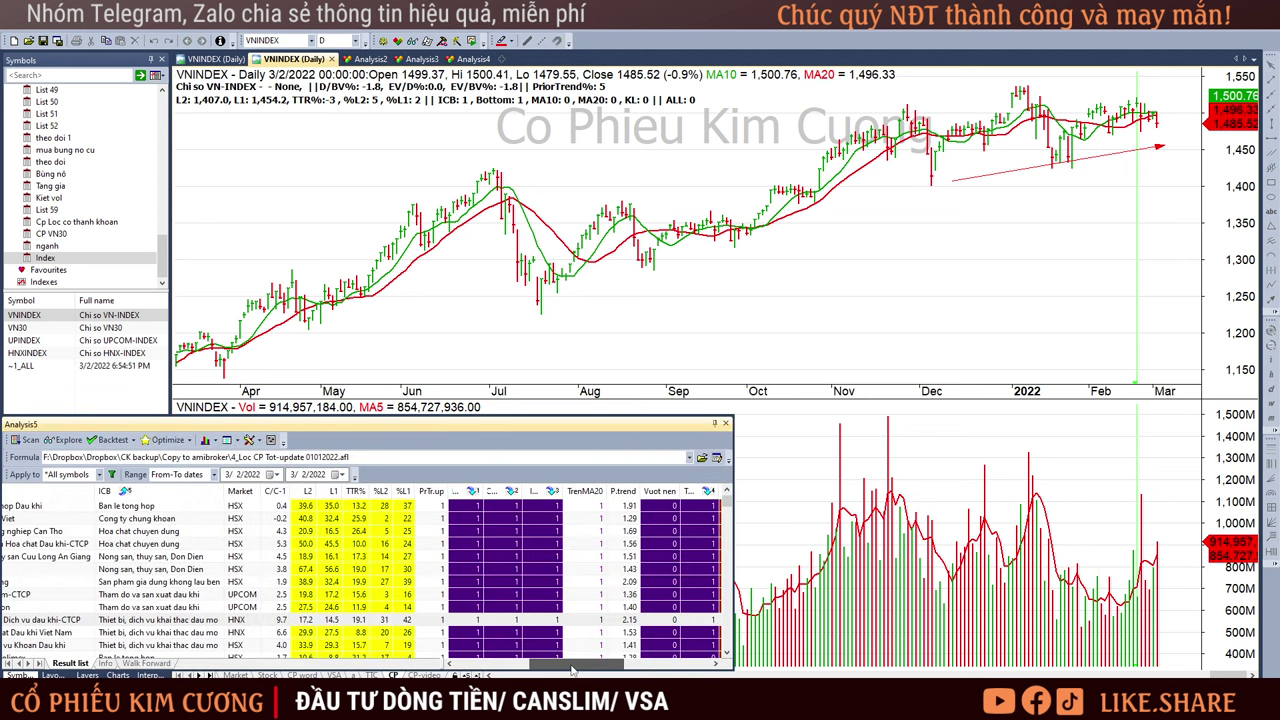
scroll(163, 513, up, 1)
Open the DGW chart from the result list and inspect its 2/15/2022 and 3/2/2022 bars.
click(163, 512)
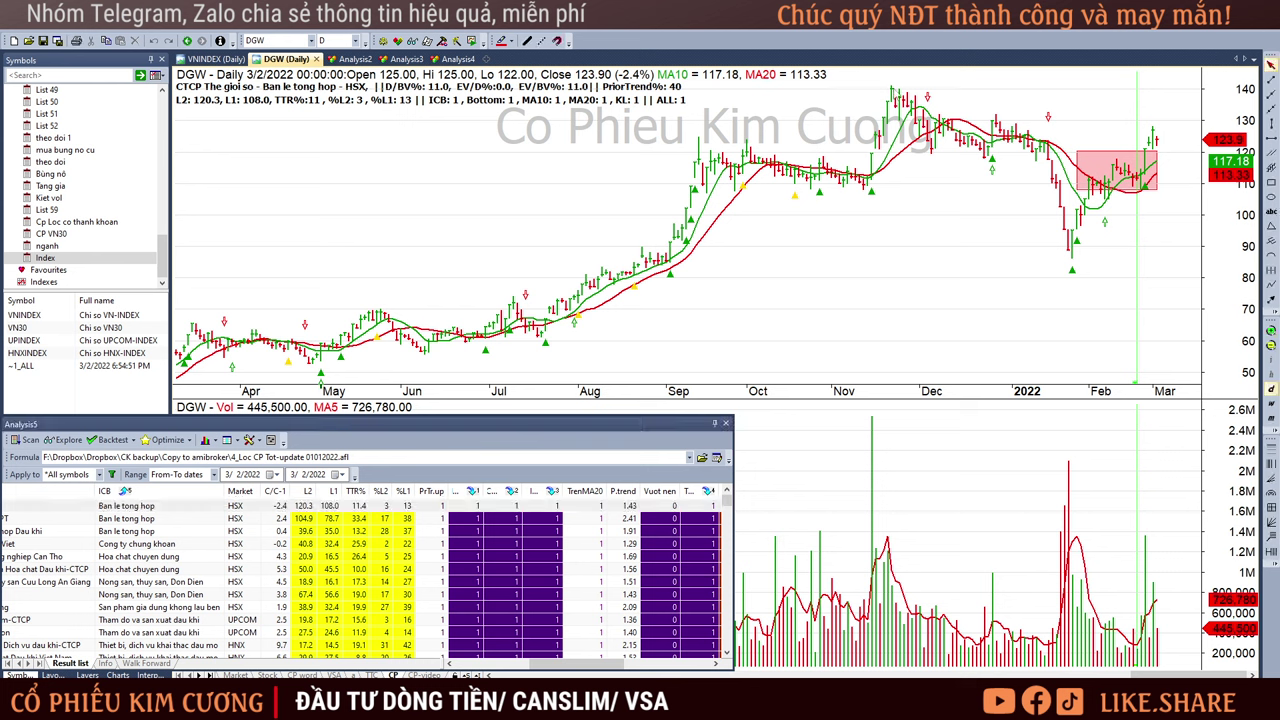
click(1113, 224)
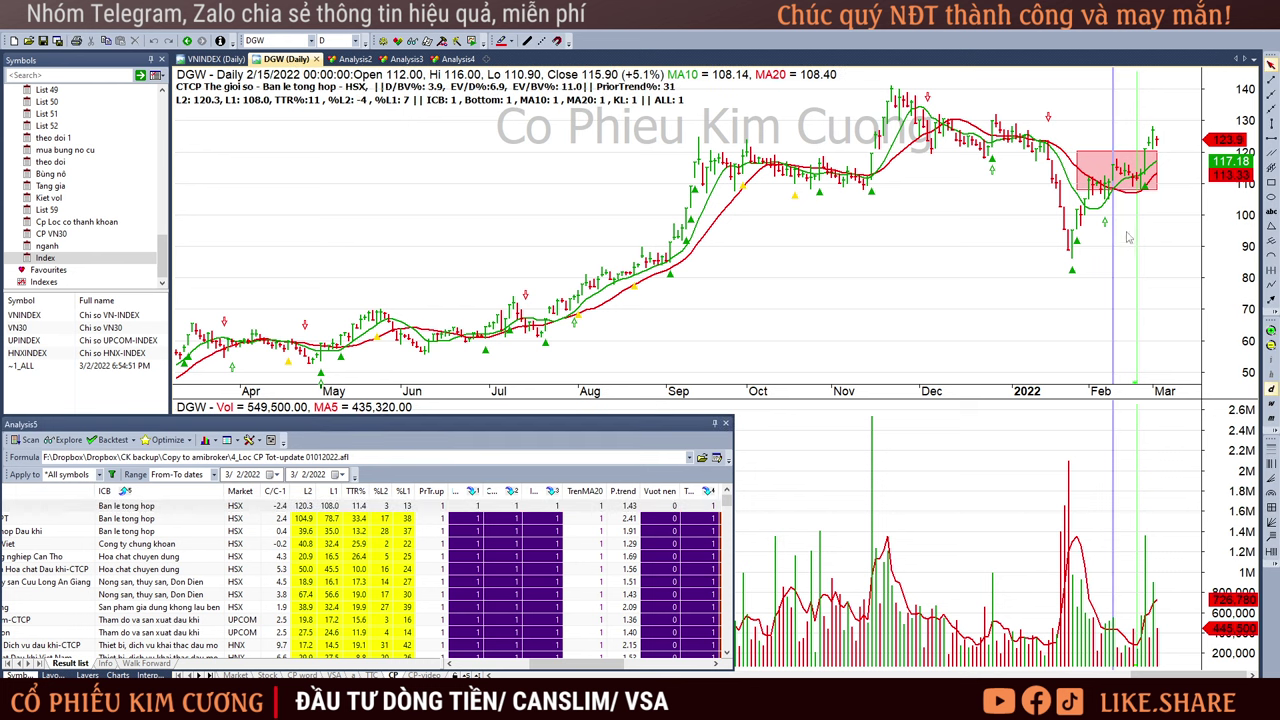
click(1158, 215)
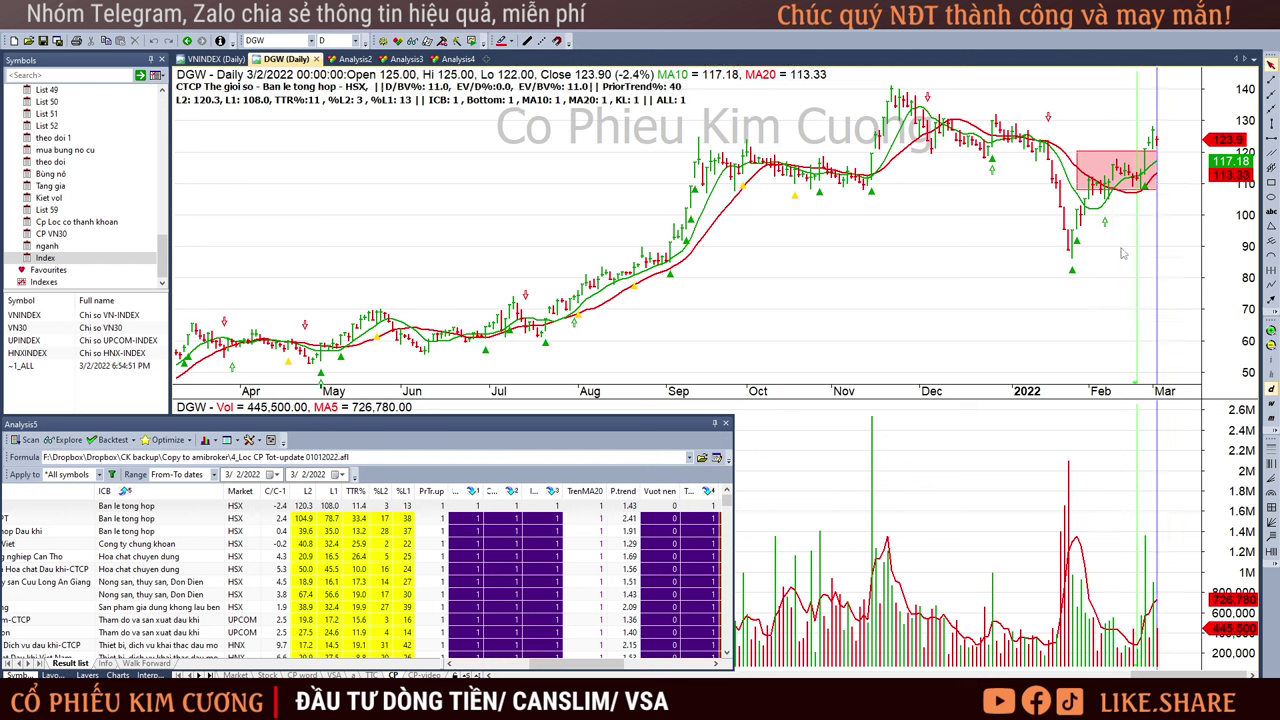
key(Escape)
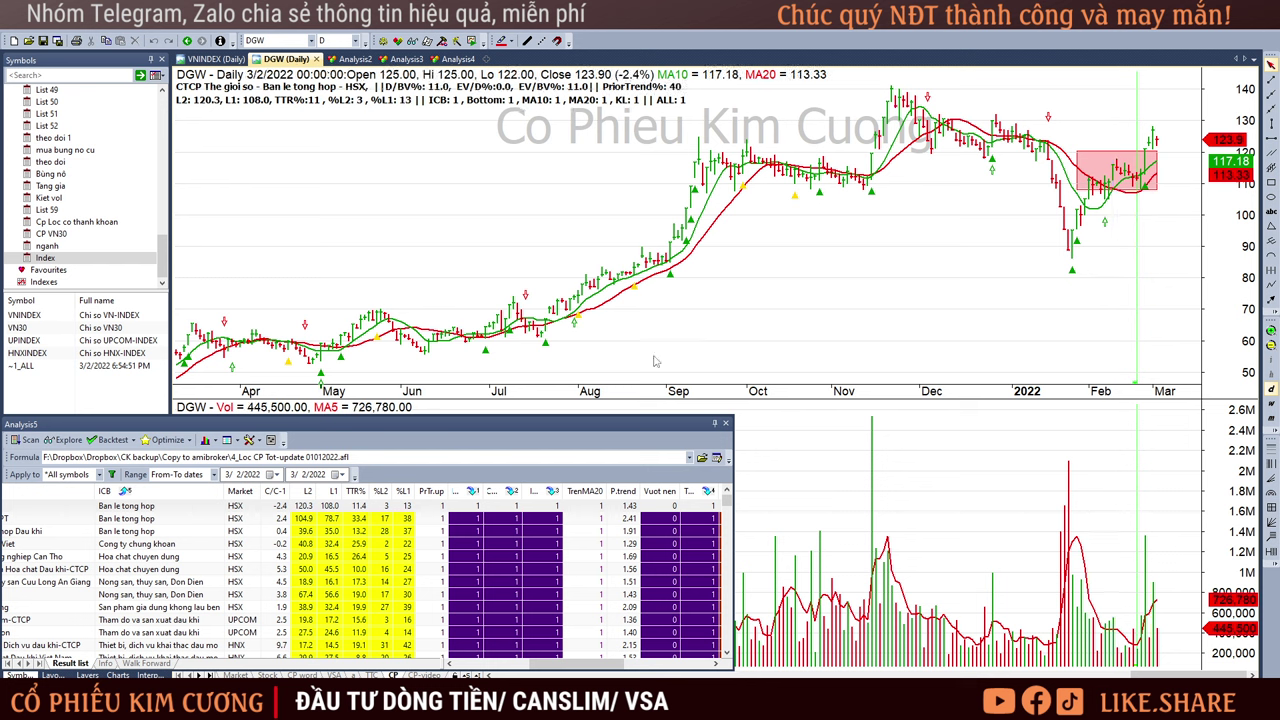
Open the FRT chart from the result list and inspect its 2/17/2022 bar at the end of the base.
click(477, 520)
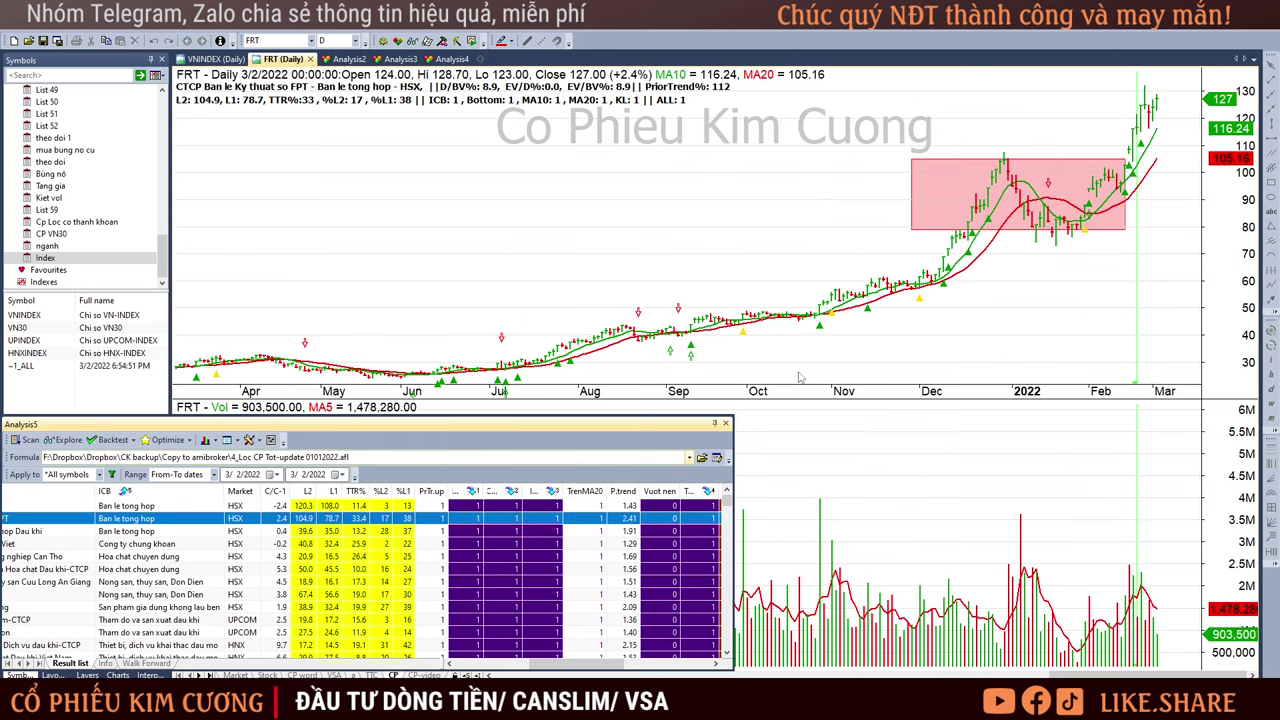
click(1122, 261)
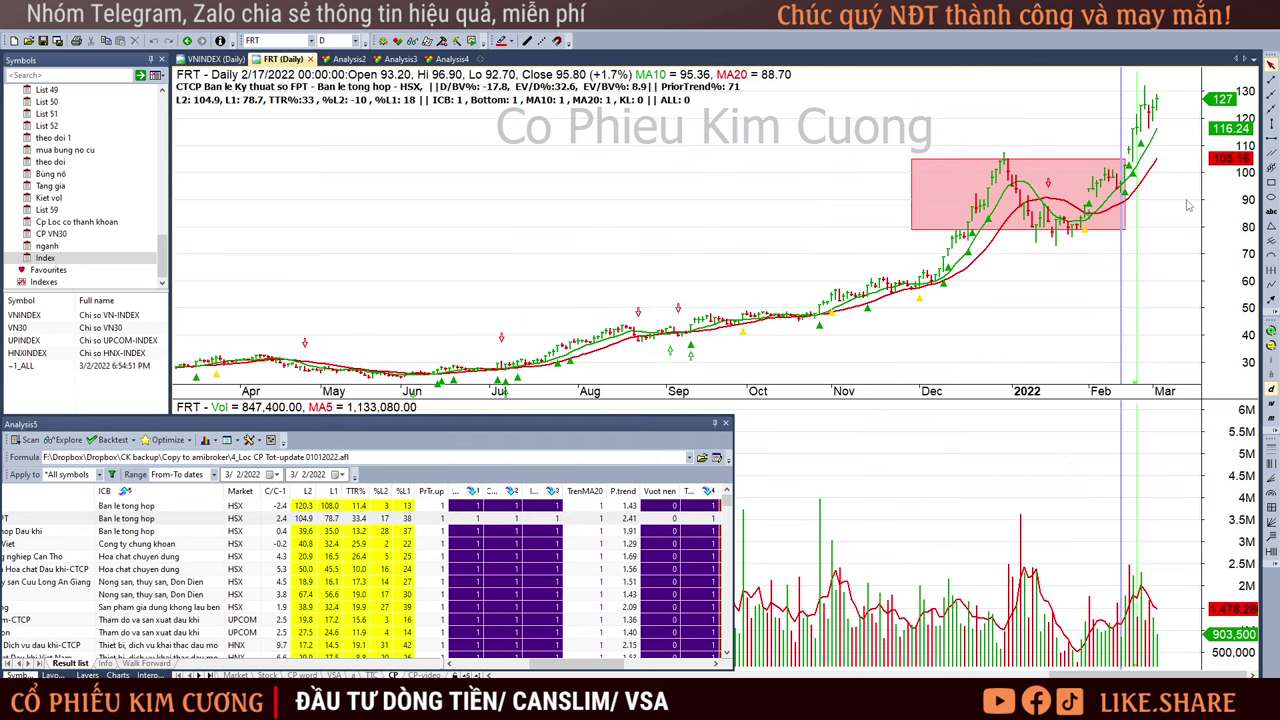
key(Escape)
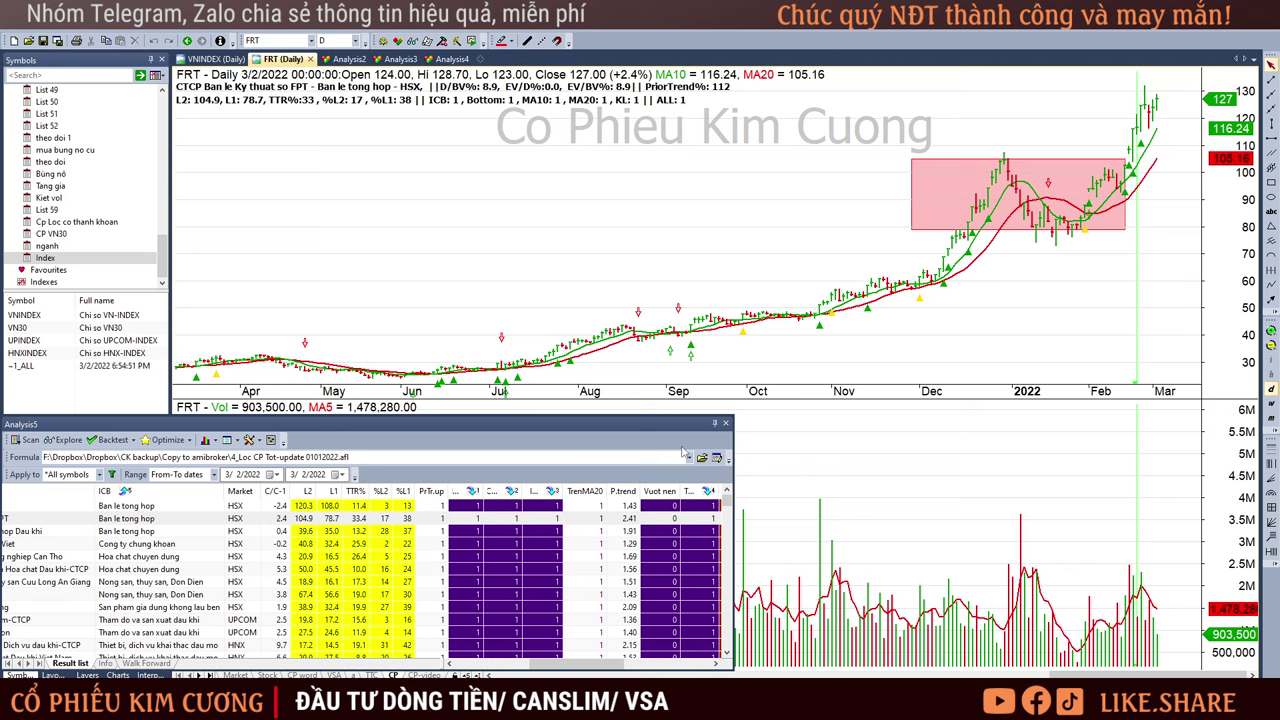
Open the PET chart and compare the 2/14/2022 bar leaving the base with the latest 3/2/2022 bar.
click(454, 532)
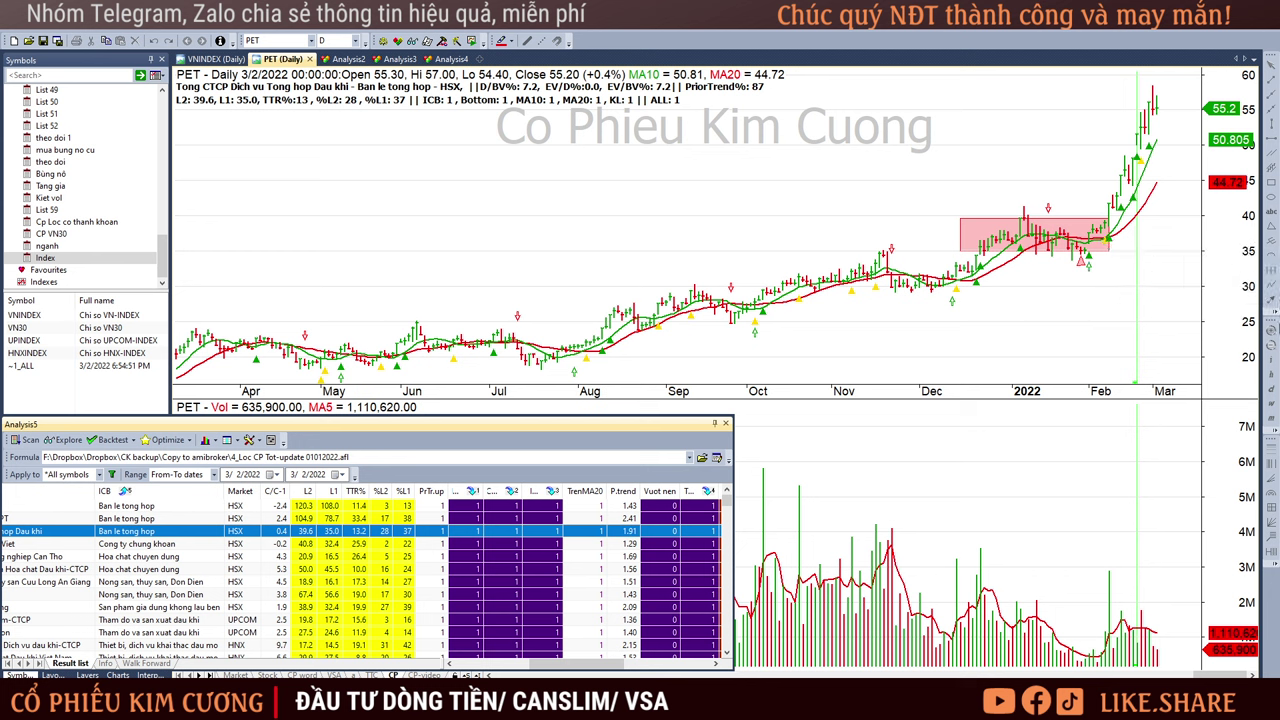
drag(1114, 205, 1137, 160)
click(1160, 118)
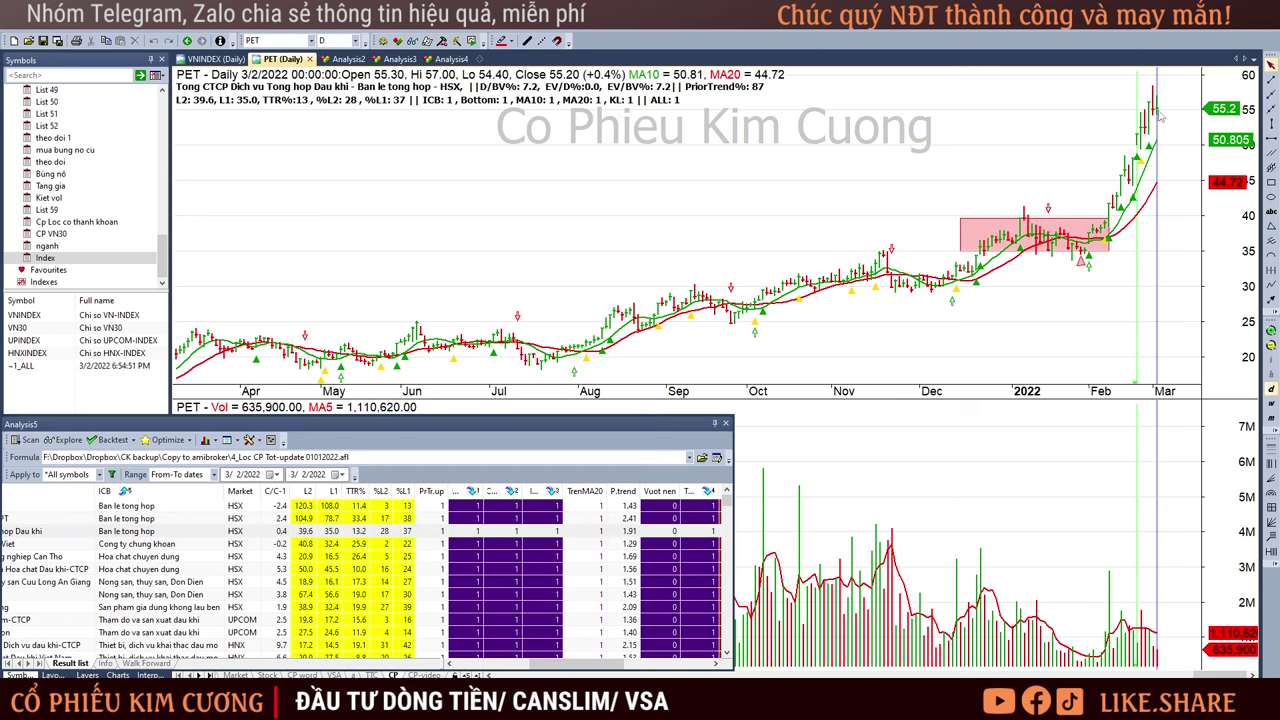
click(1110, 214)
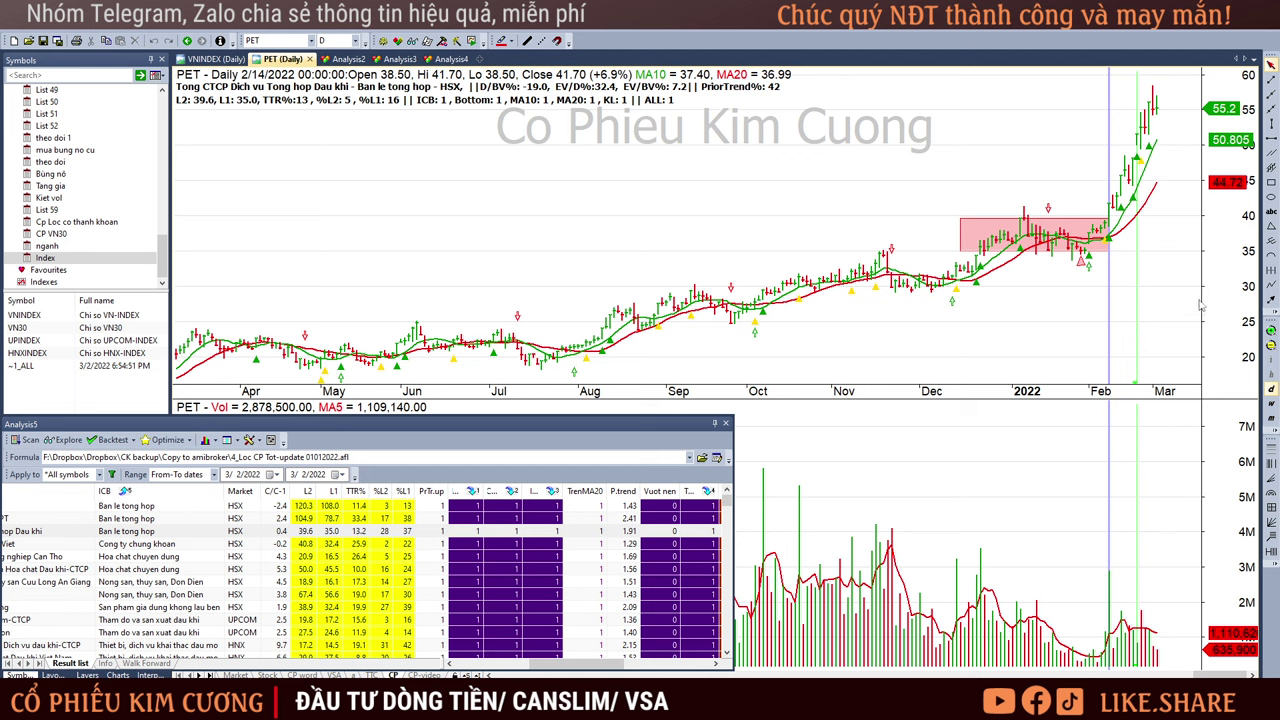
click(1160, 146)
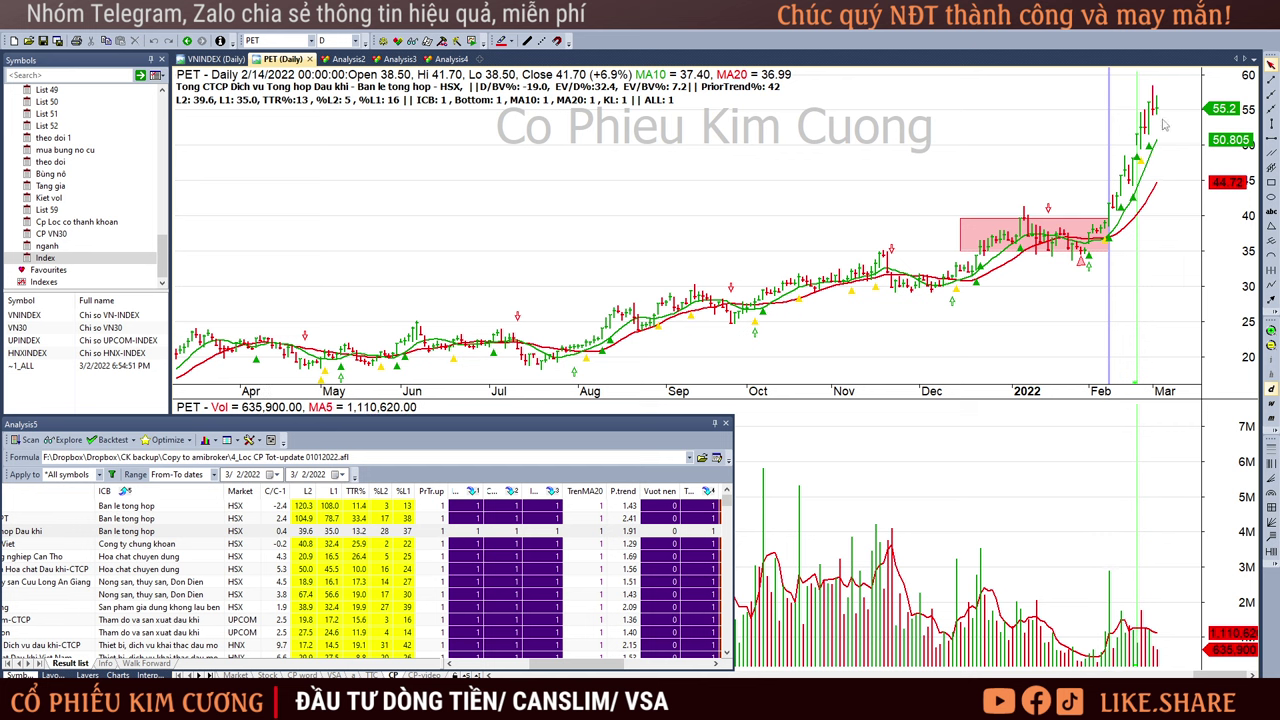
click(1112, 212)
mouse_move(1106, 206)
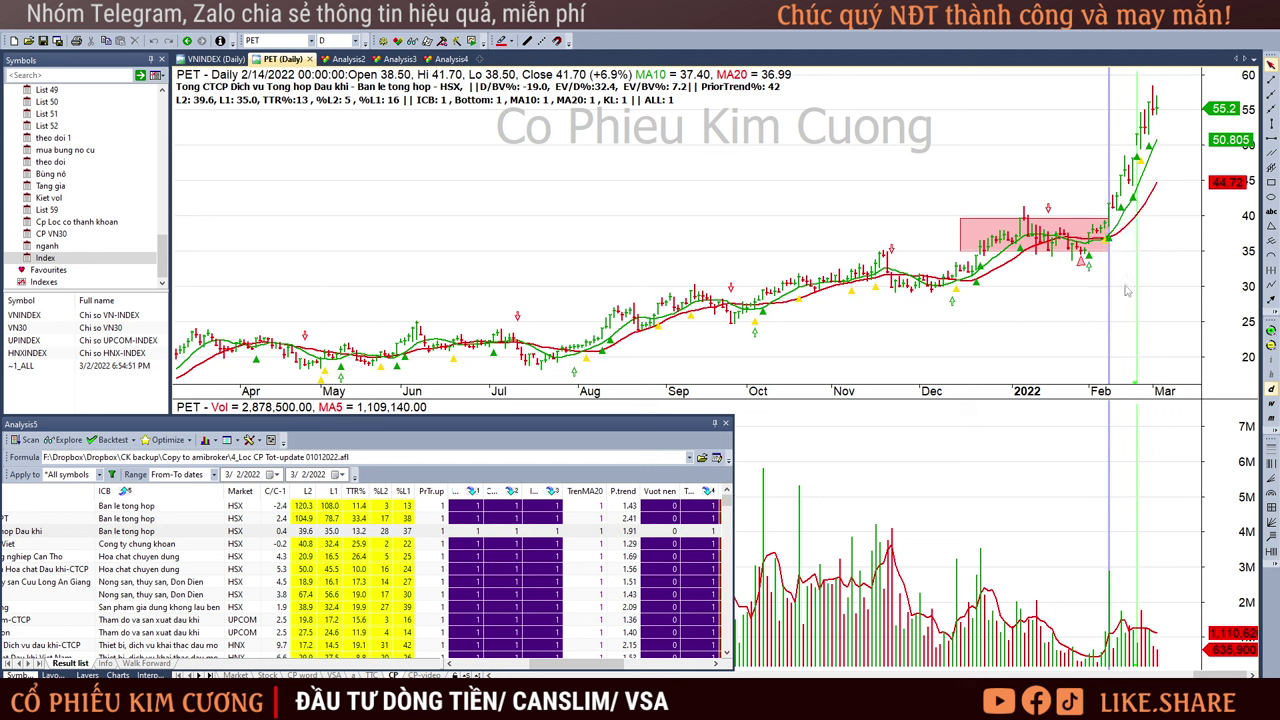
Look up the DQC and DST charts by symbol and examine DST's recent price and volume beside its base.
click(296, 40)
text(DQC)
key(Return)
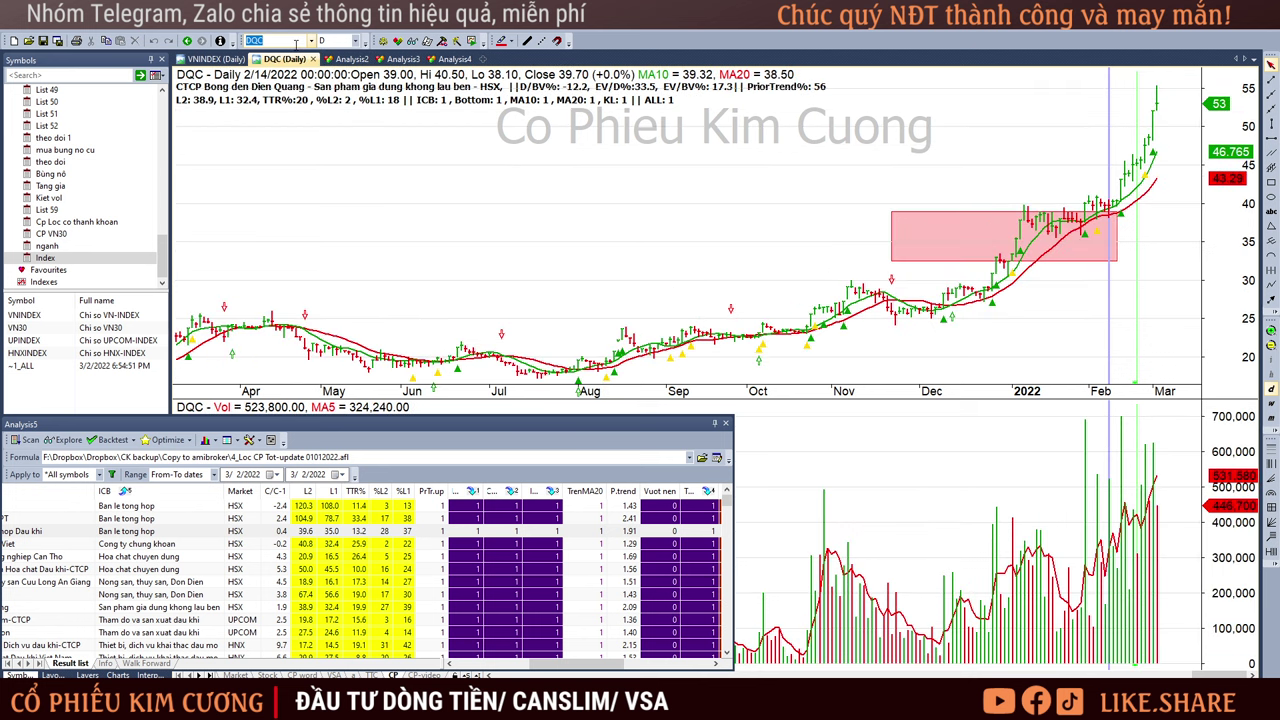
text(DST)
key(Return)
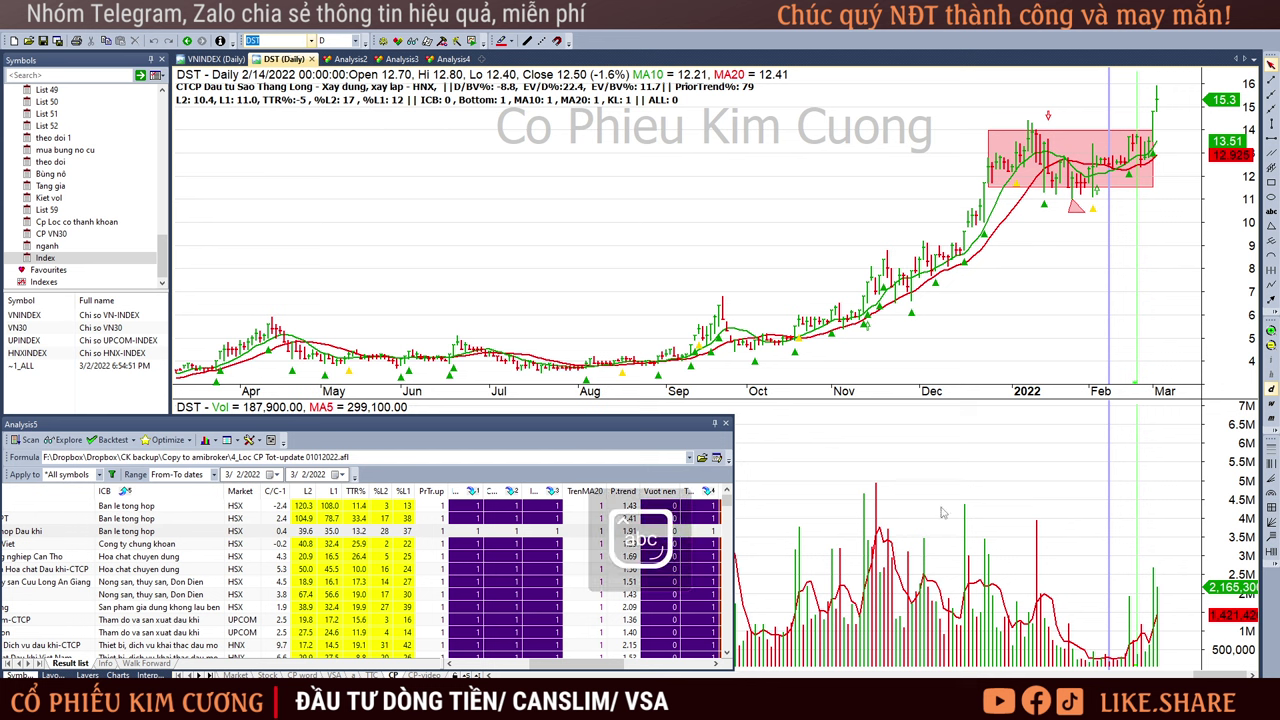
click(1085, 662)
drag(1093, 662, 1180, 190)
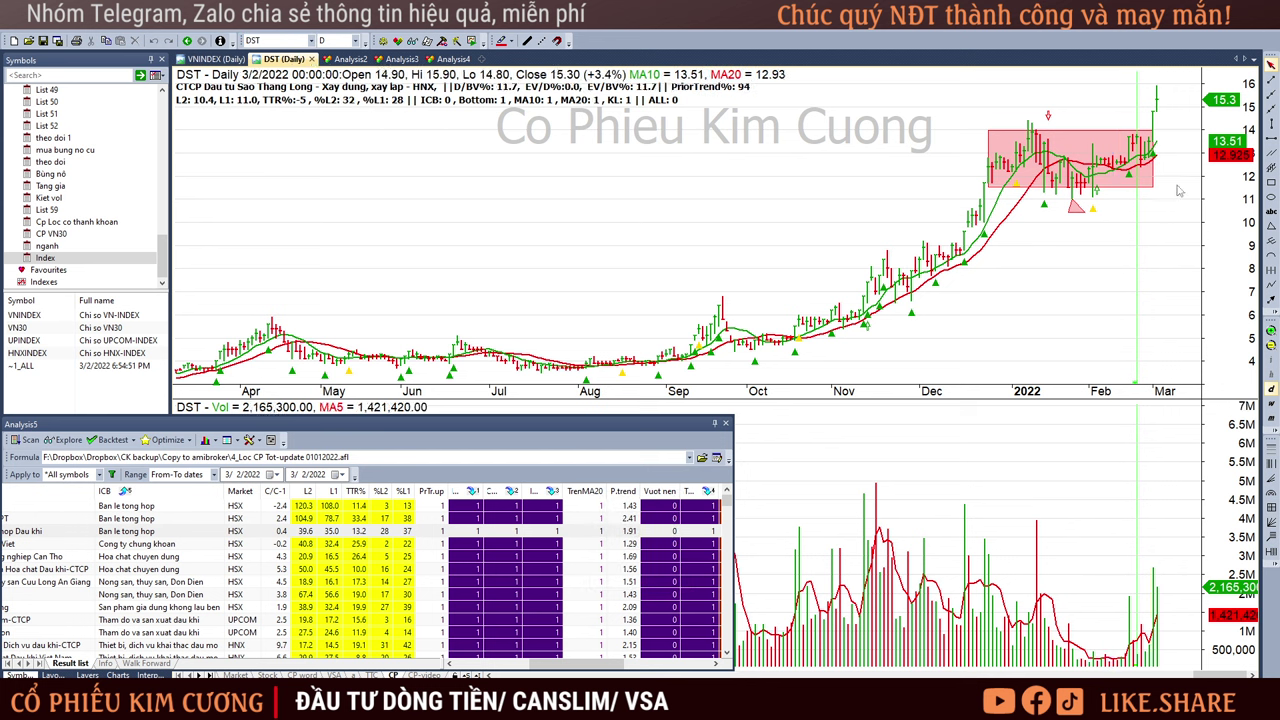
Look up the PVD chart by symbol to examine its price relative to the base.
click(283, 42)
text(pl)
text(d)
key(Return)
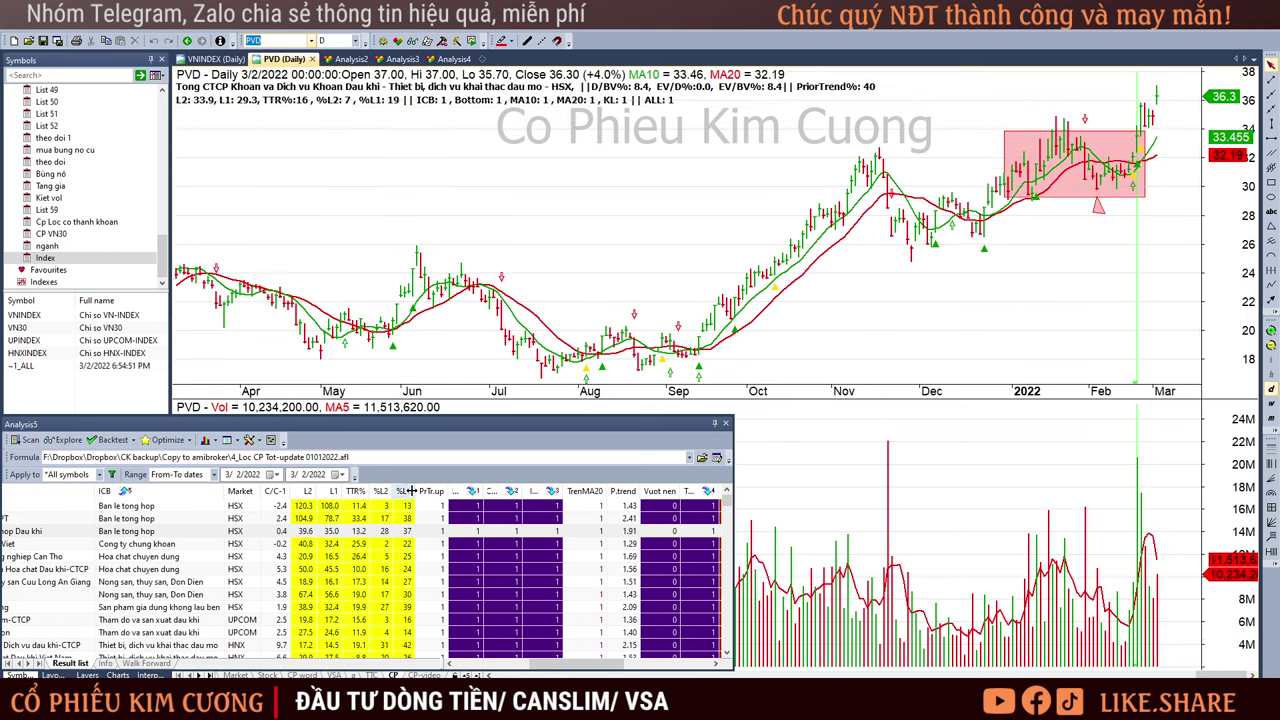
Reopen the PET chart from the result list to review its advance above the base.
click(432, 543)
click(430, 532)
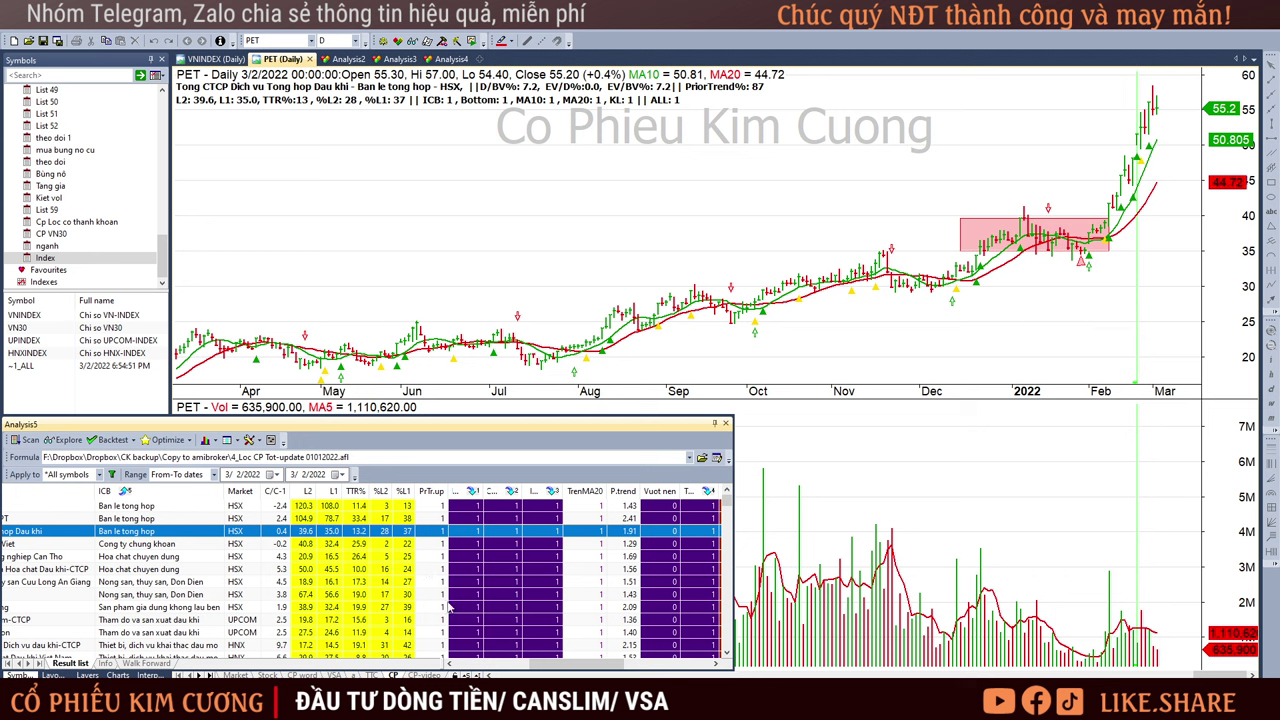
click(1204, 258)
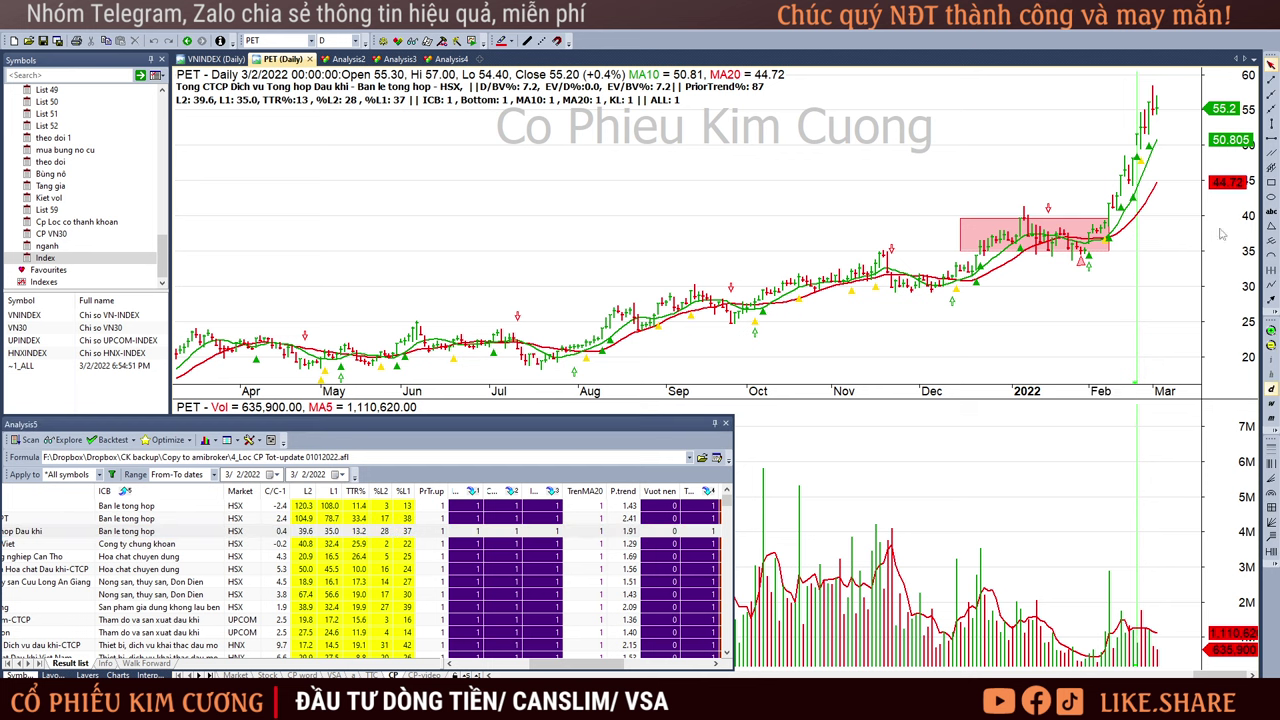
Open the VDS chart from the result list and inspect its 2/24/2022 and 3/2/2022 bars around the base.
click(558, 544)
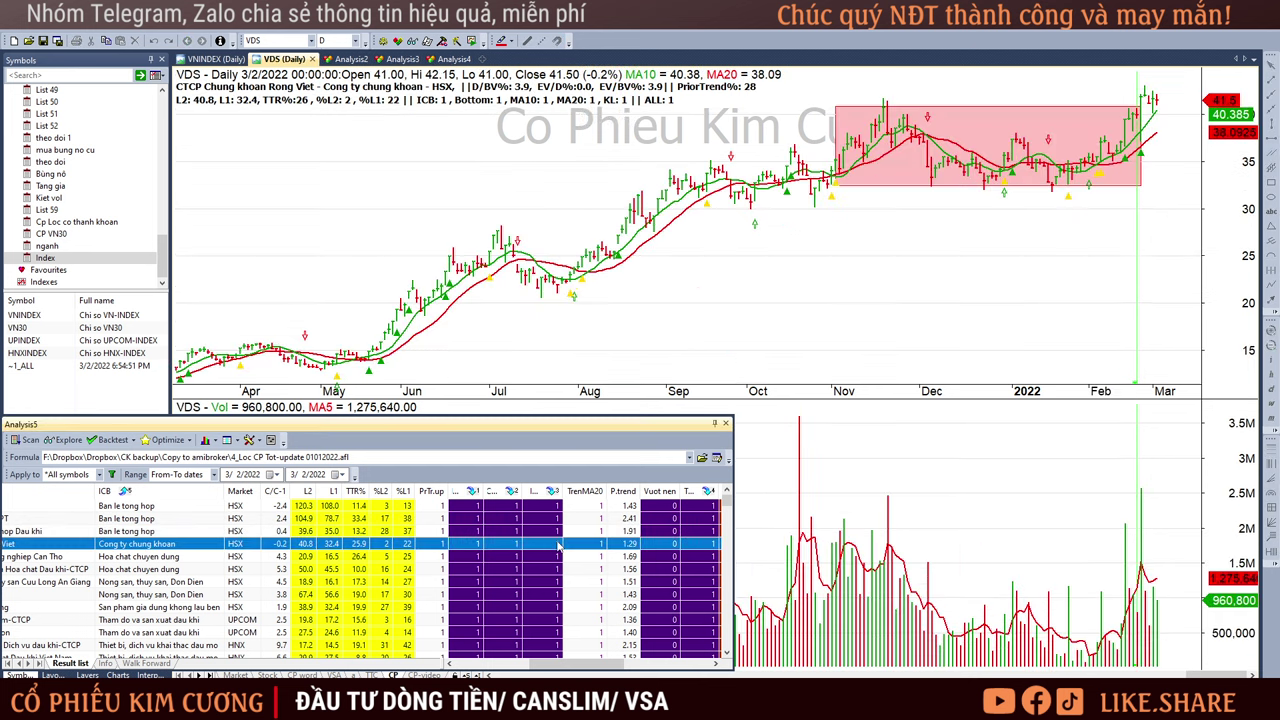
click(1164, 172)
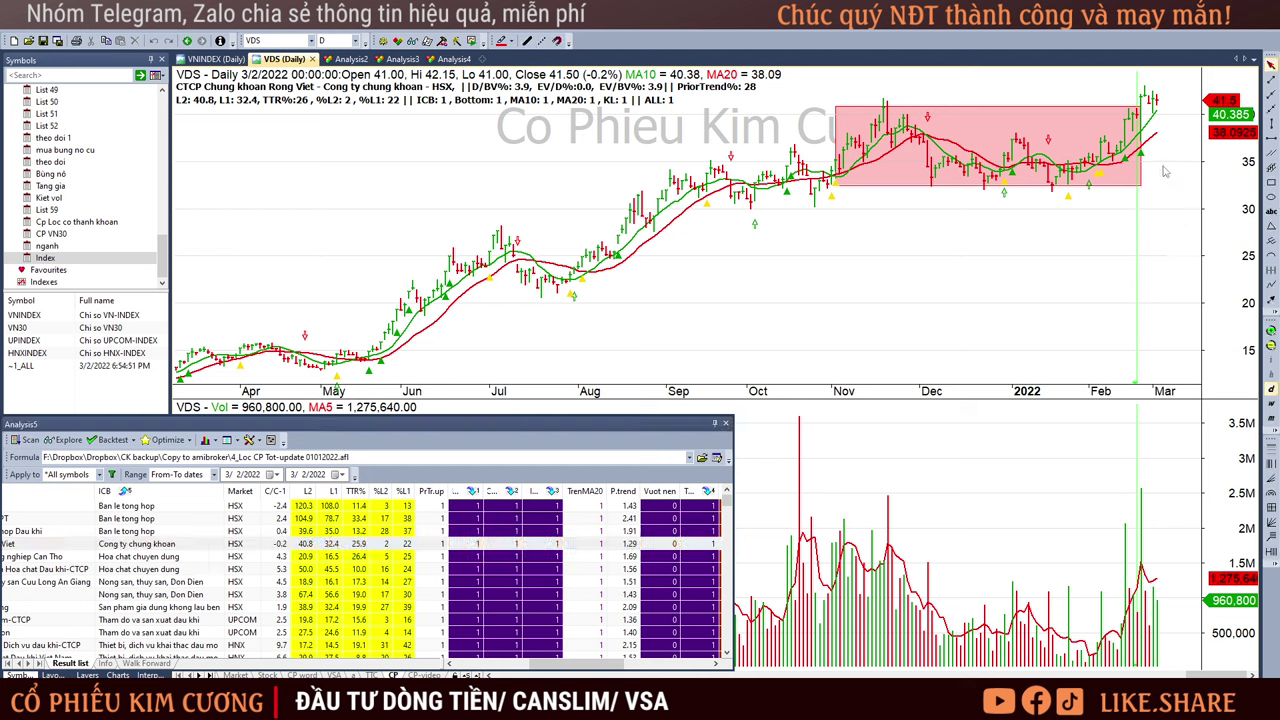
click(1151, 97)
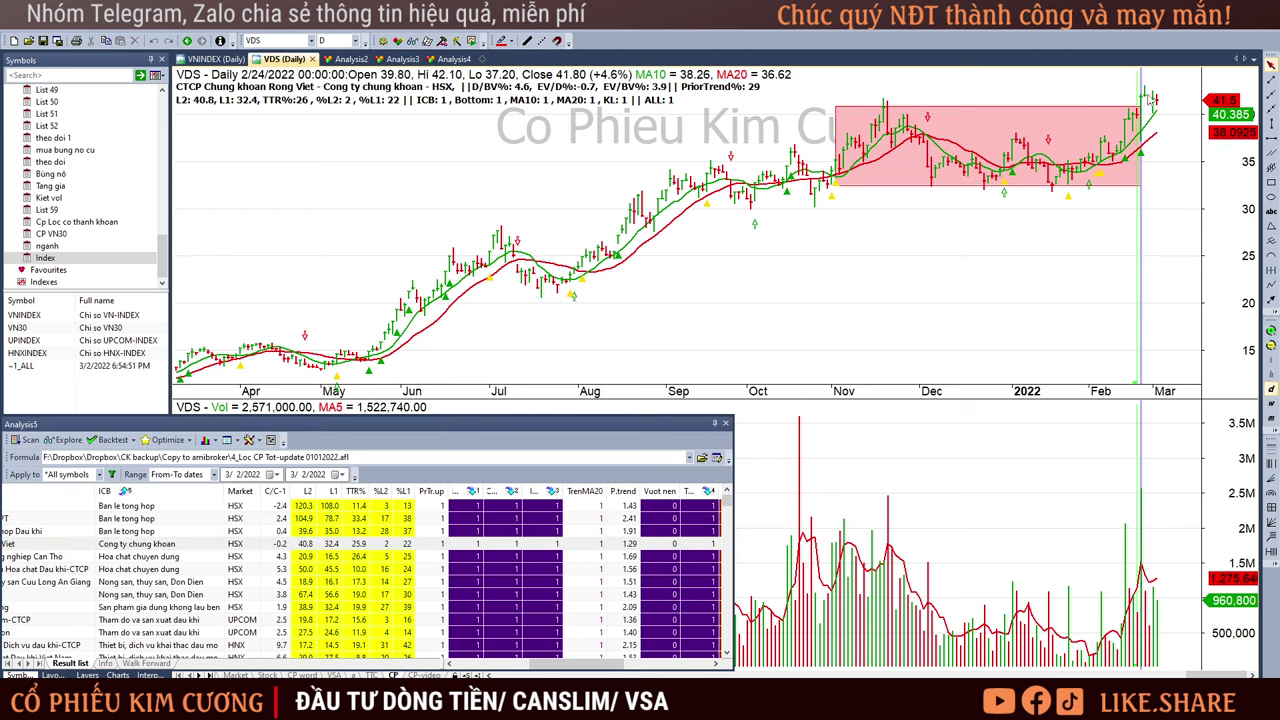
click(1169, 115)
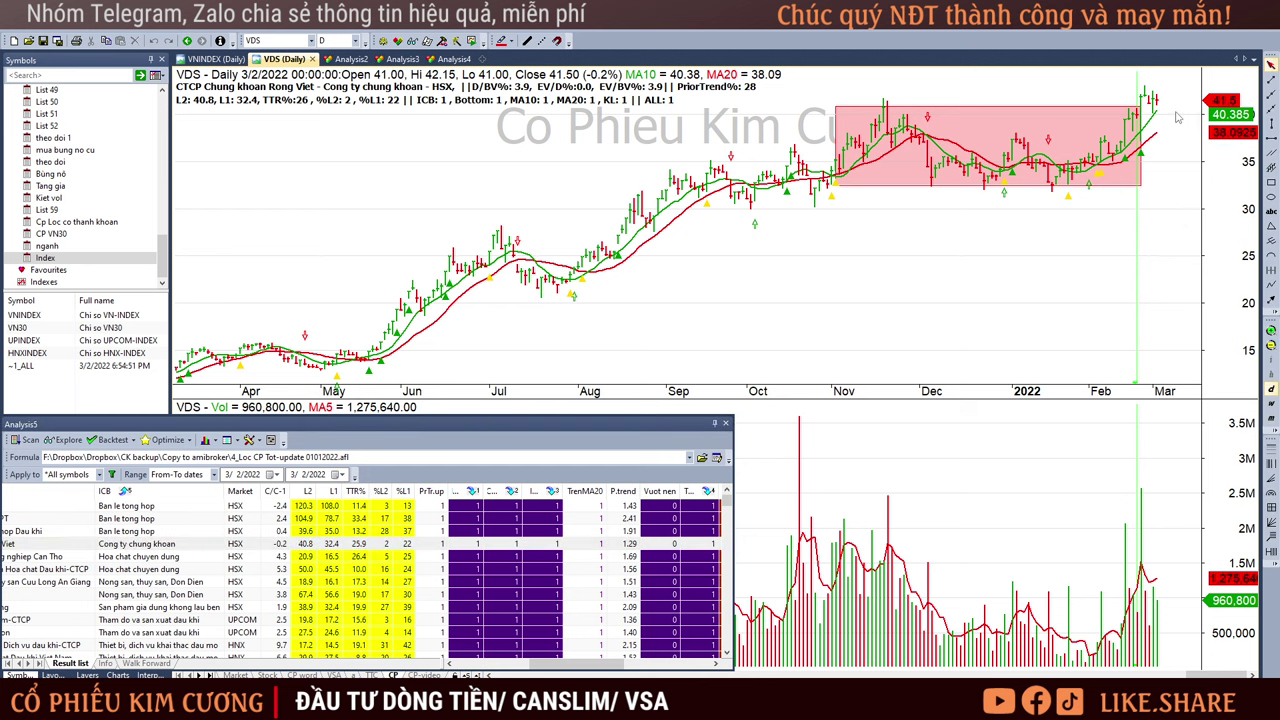
Open the TSC chart from the result list and examine its latest bar against the base.
click(547, 558)
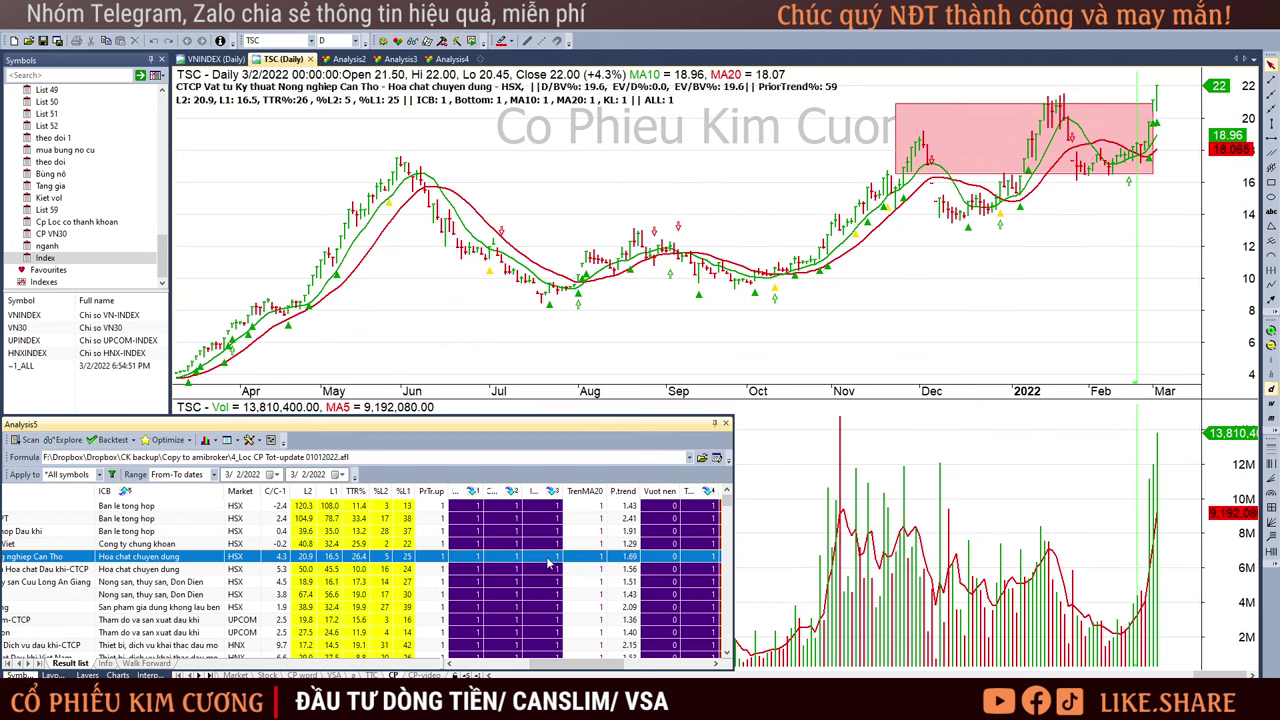
click(1161, 206)
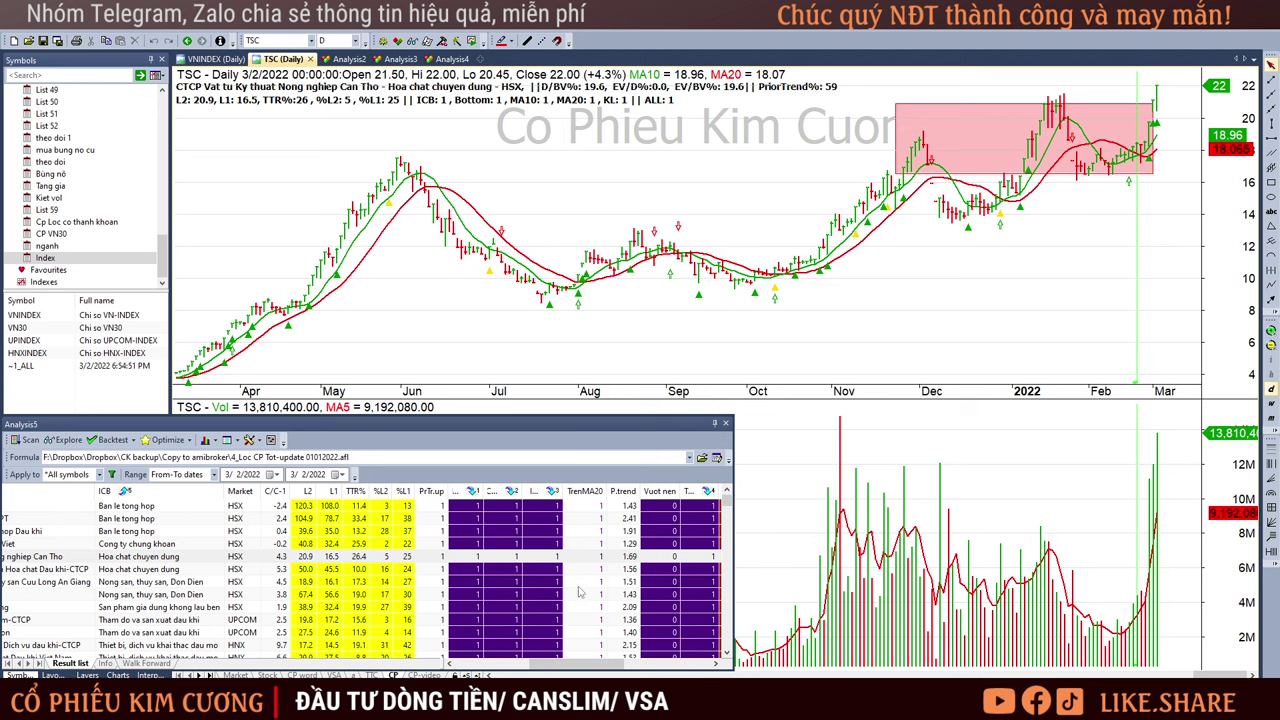
Open the DPM chart from the result list and inspect its bars from 2/24/2022 through 3/2/2022 against the base.
click(532, 570)
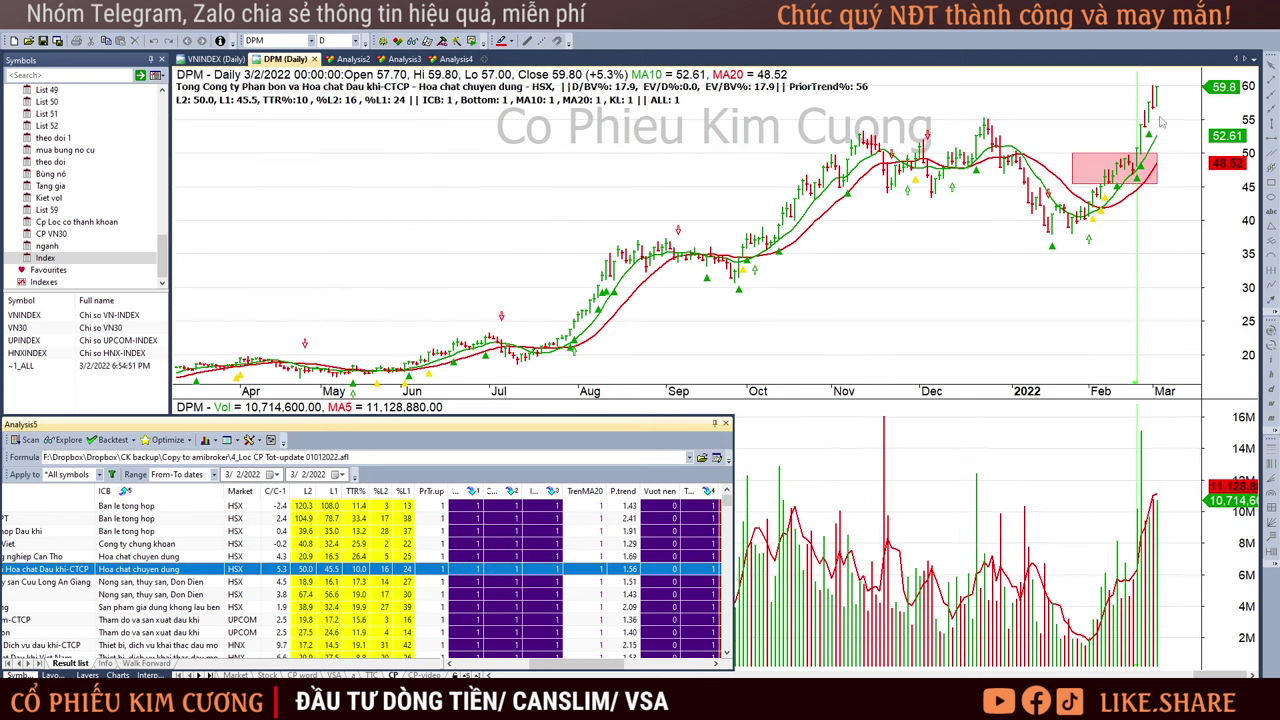
click(1143, 151)
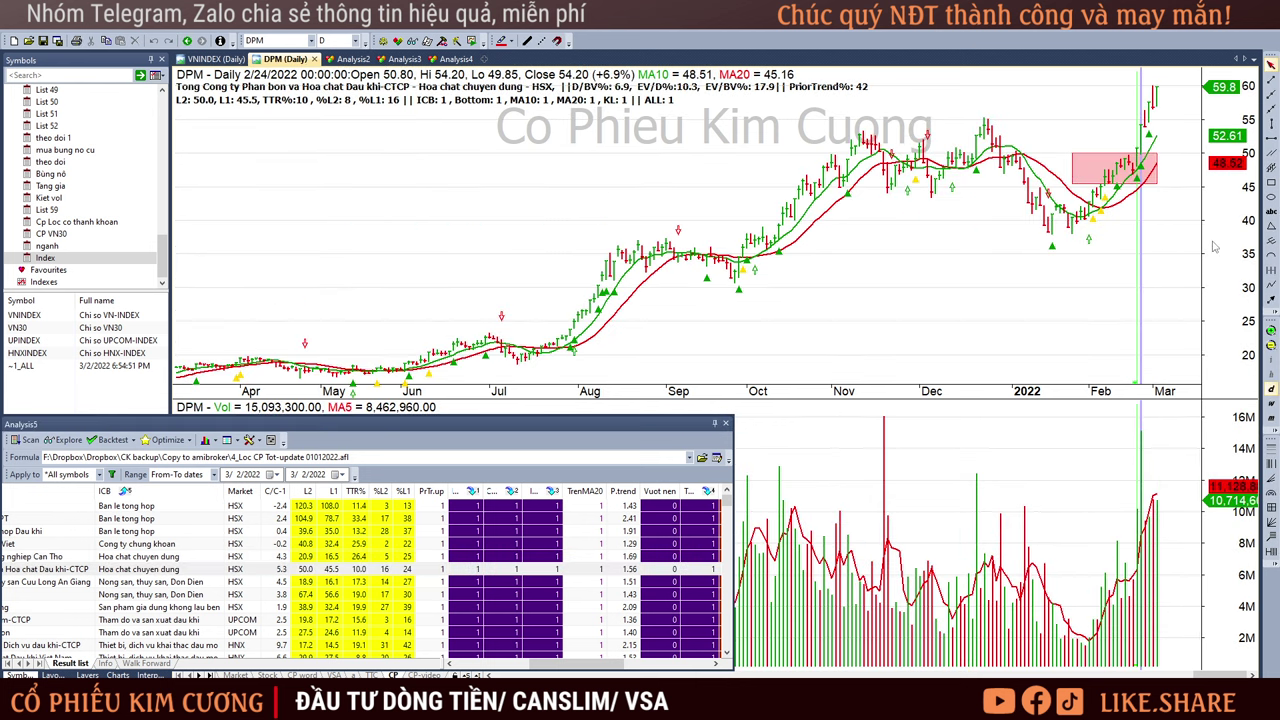
key(Right)
key(Right)
key(Right)
key(Right)
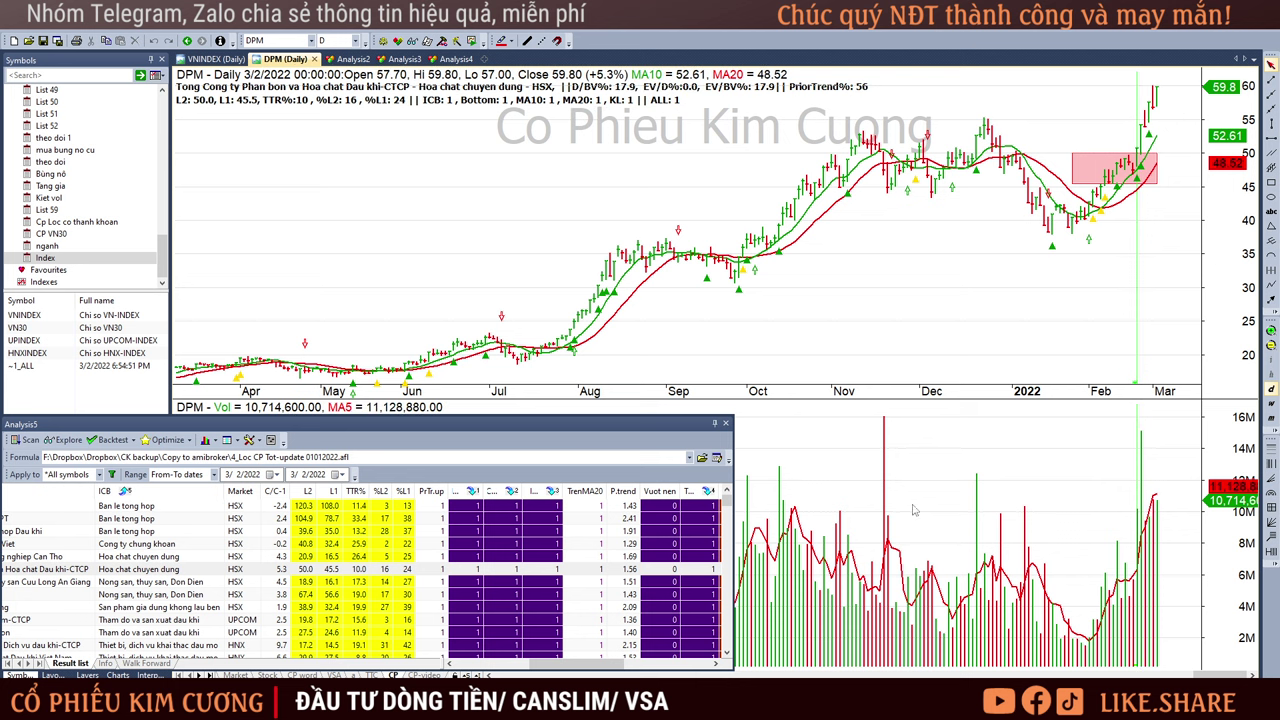
Open the ACL chart from the result list and inspect its 2/18/2022, 2/25/2022 and 3/2/2022 bars above the base.
click(620, 582)
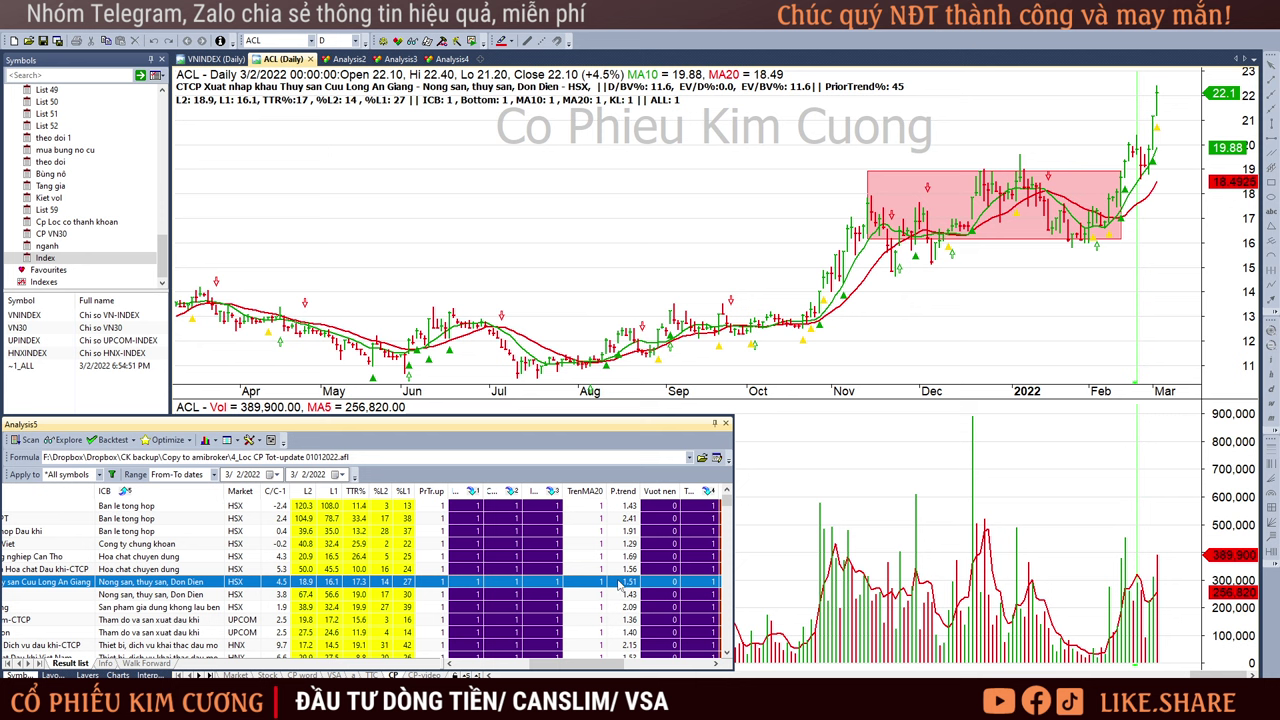
click(1206, 188)
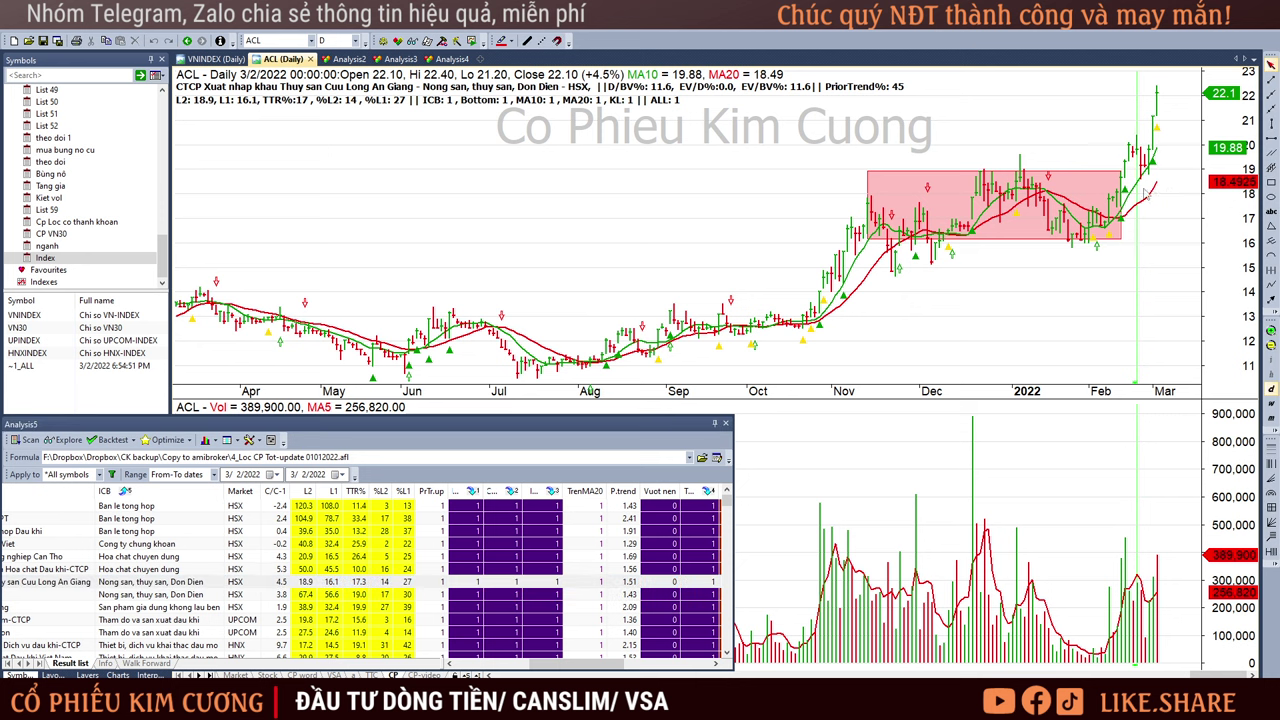
click(577, 597)
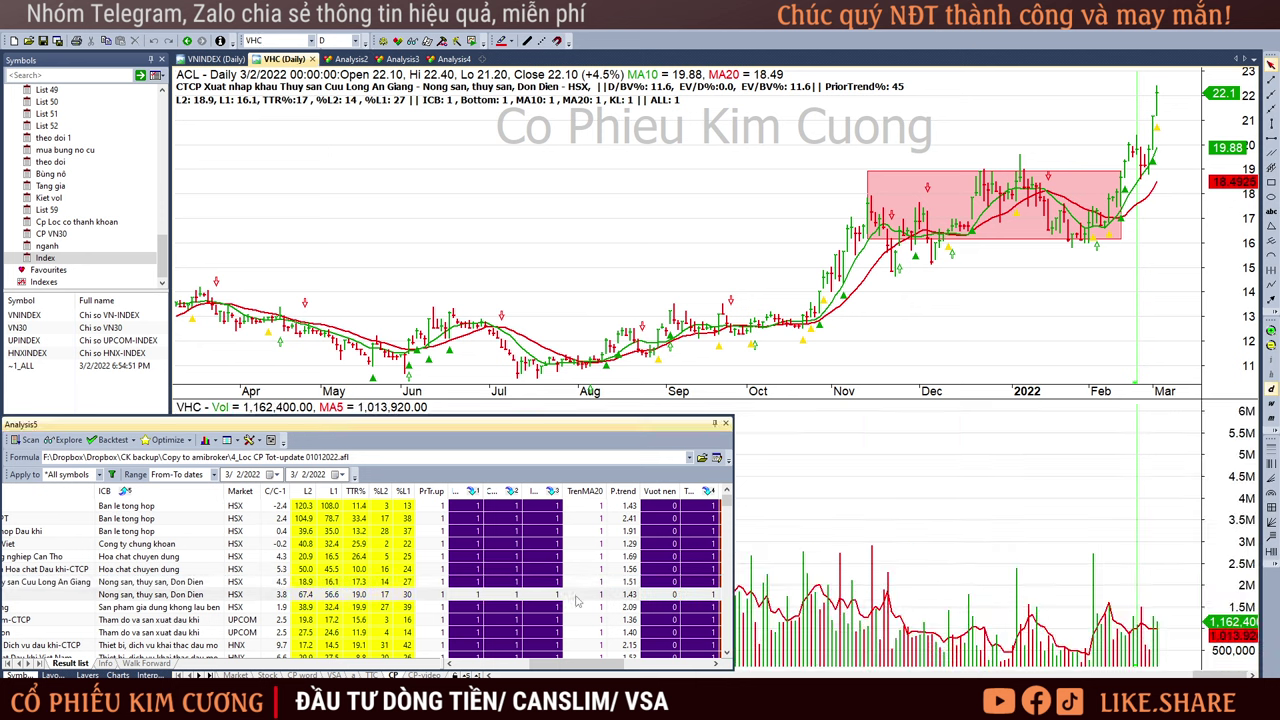
click(587, 582)
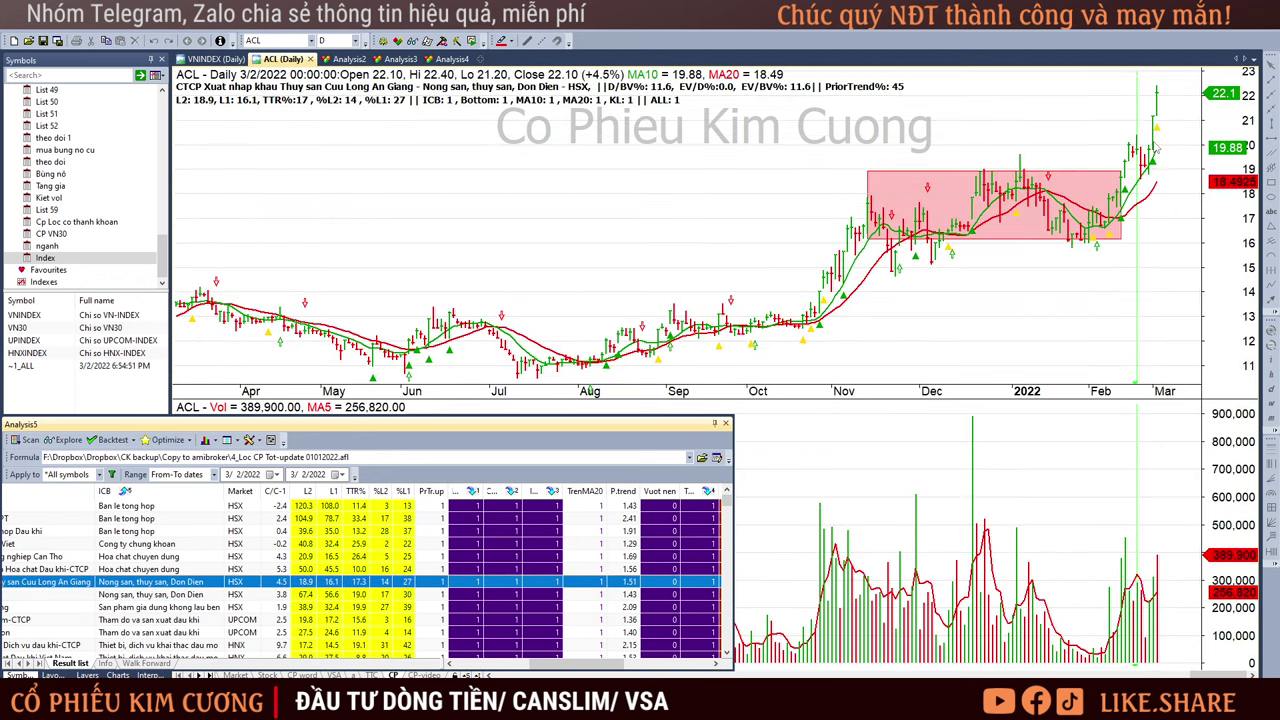
mouse_move(1196, 148)
click(1148, 160)
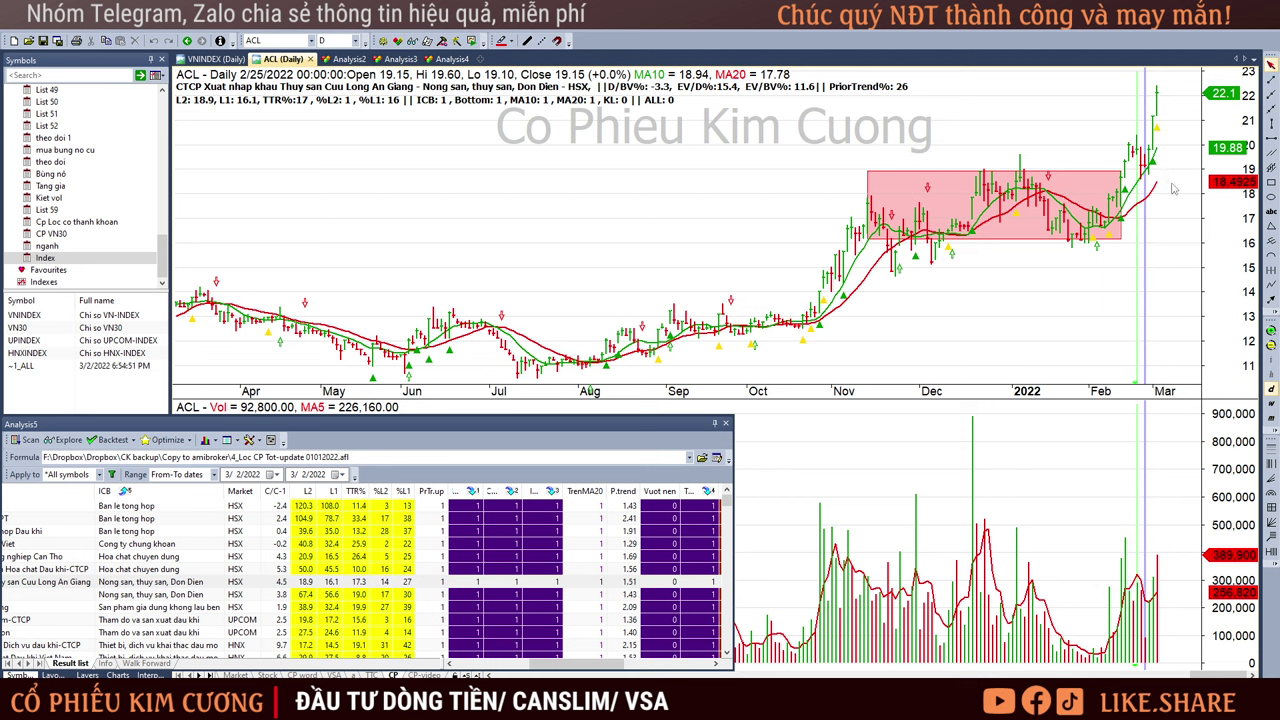
mouse_move(1174, 189)
click(1175, 223)
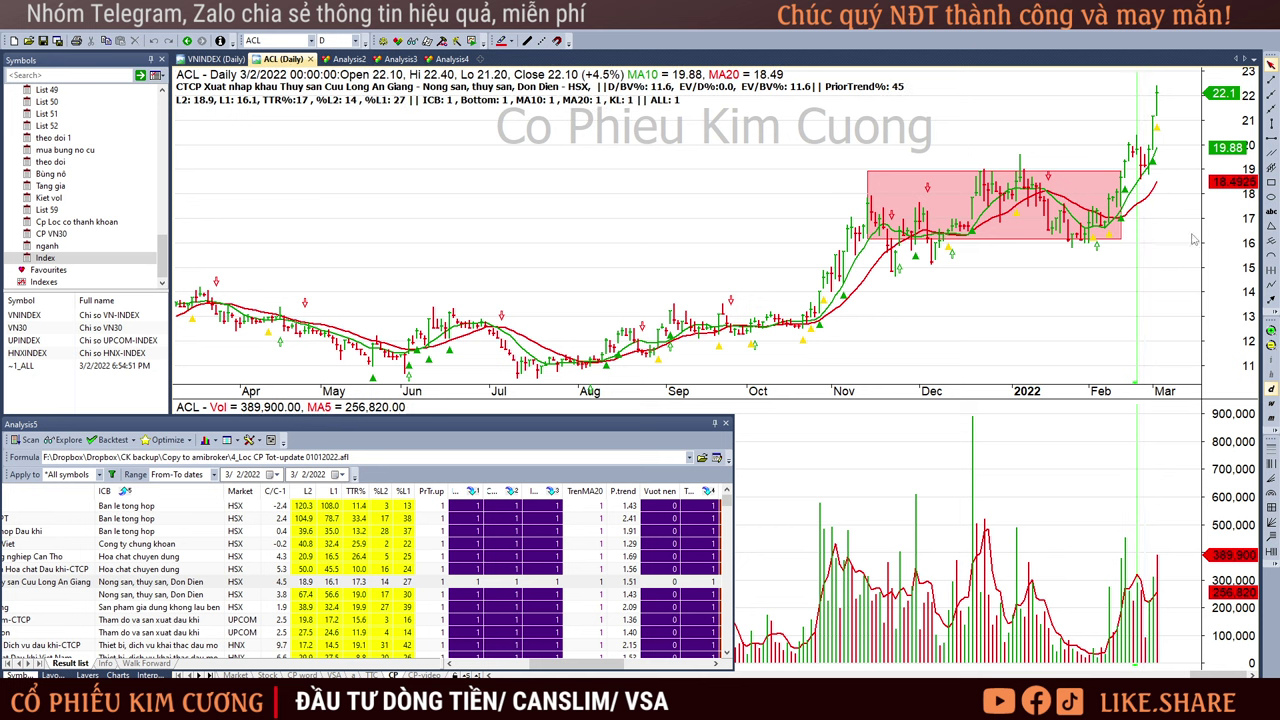
mouse_move(898, 302)
mouse_move(1172, 215)
mouse_move(1177, 120)
click(1128, 134)
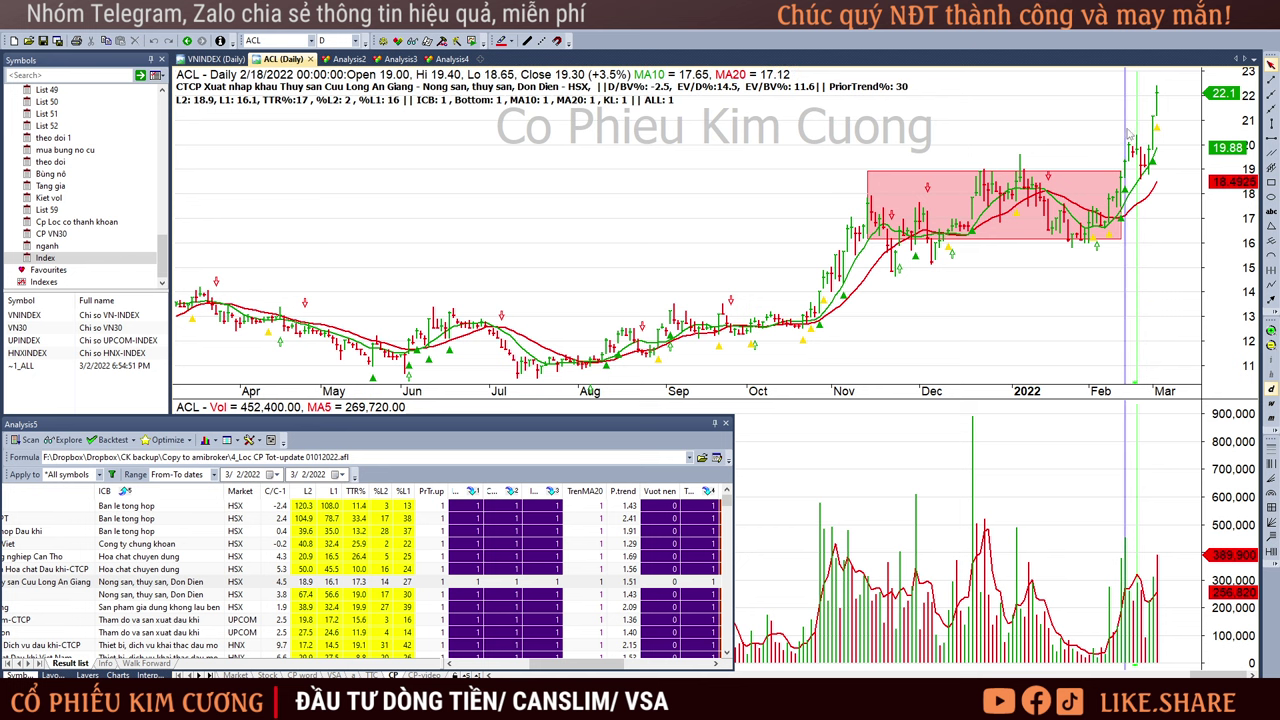
Open the VHC chart from the result list and inspect its 2/8/2022 and 3/2/2022 bars relative to the base.
click(557, 598)
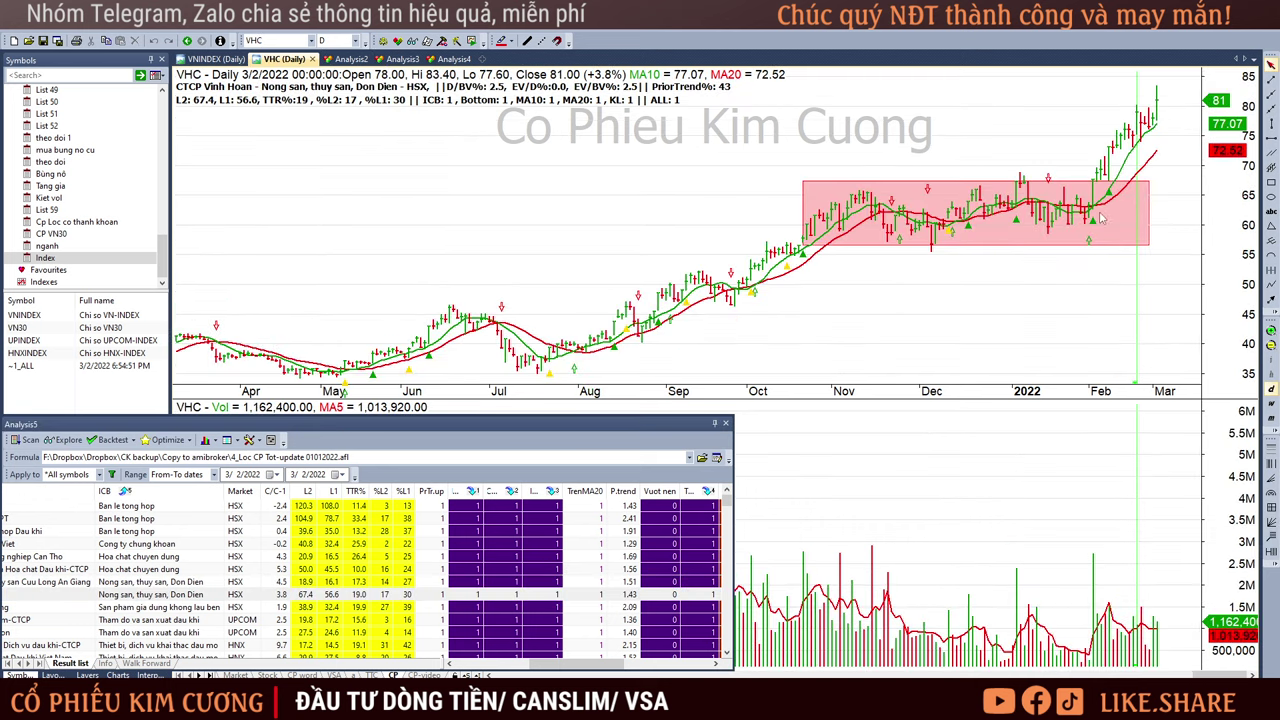
click(1093, 258)
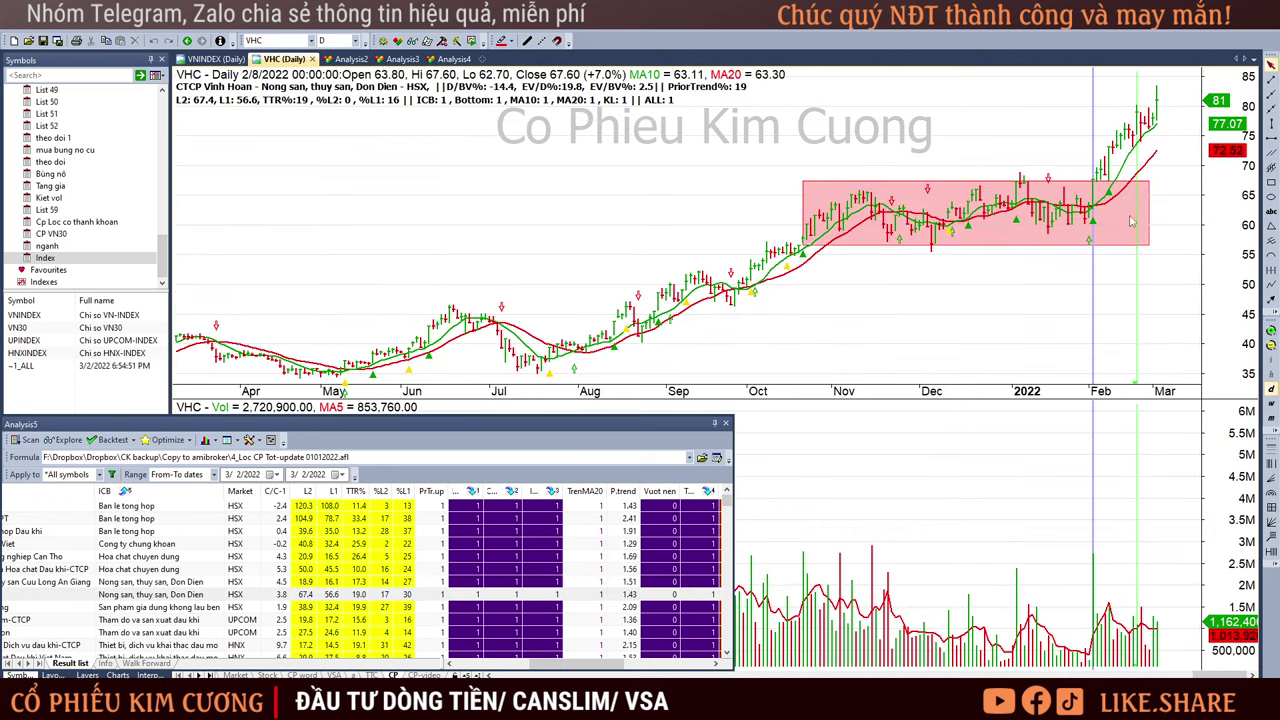
click(1138, 292)
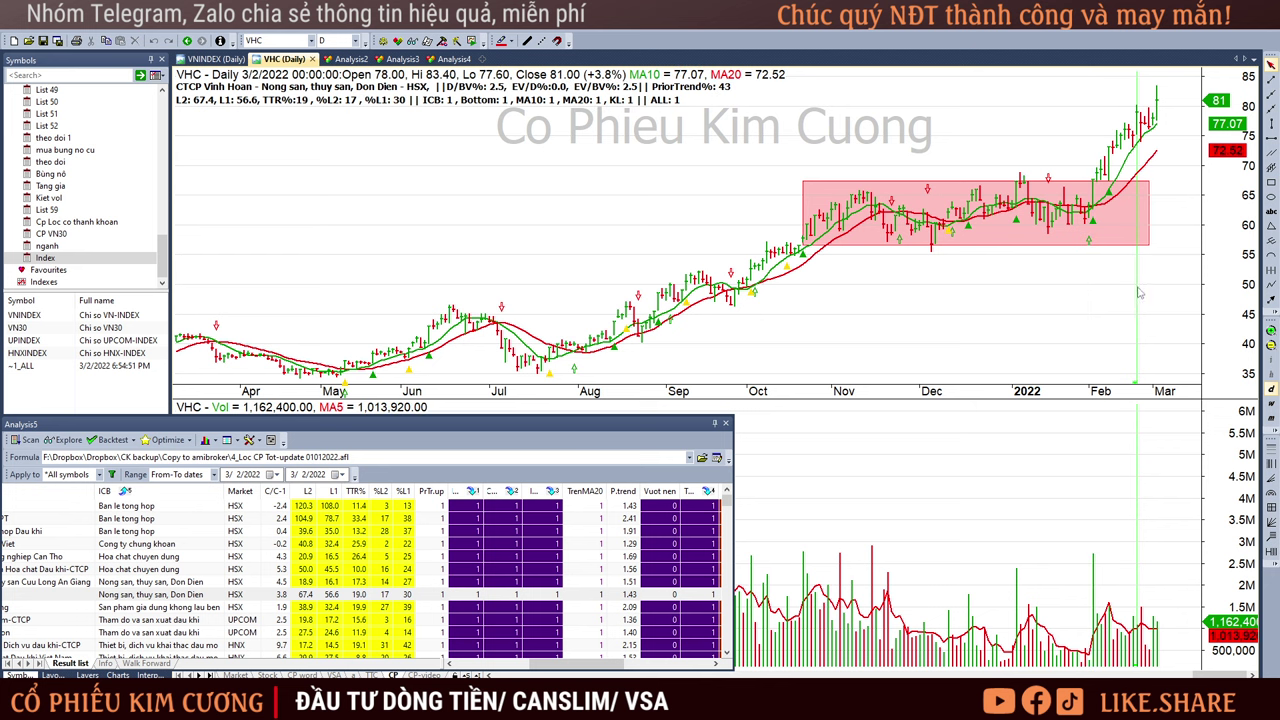
Review the DQC, OIL, BSR and PVC charts from the result list, inspecting PVC's 2/23/2022 bar at the edge of its base.
click(572, 607)
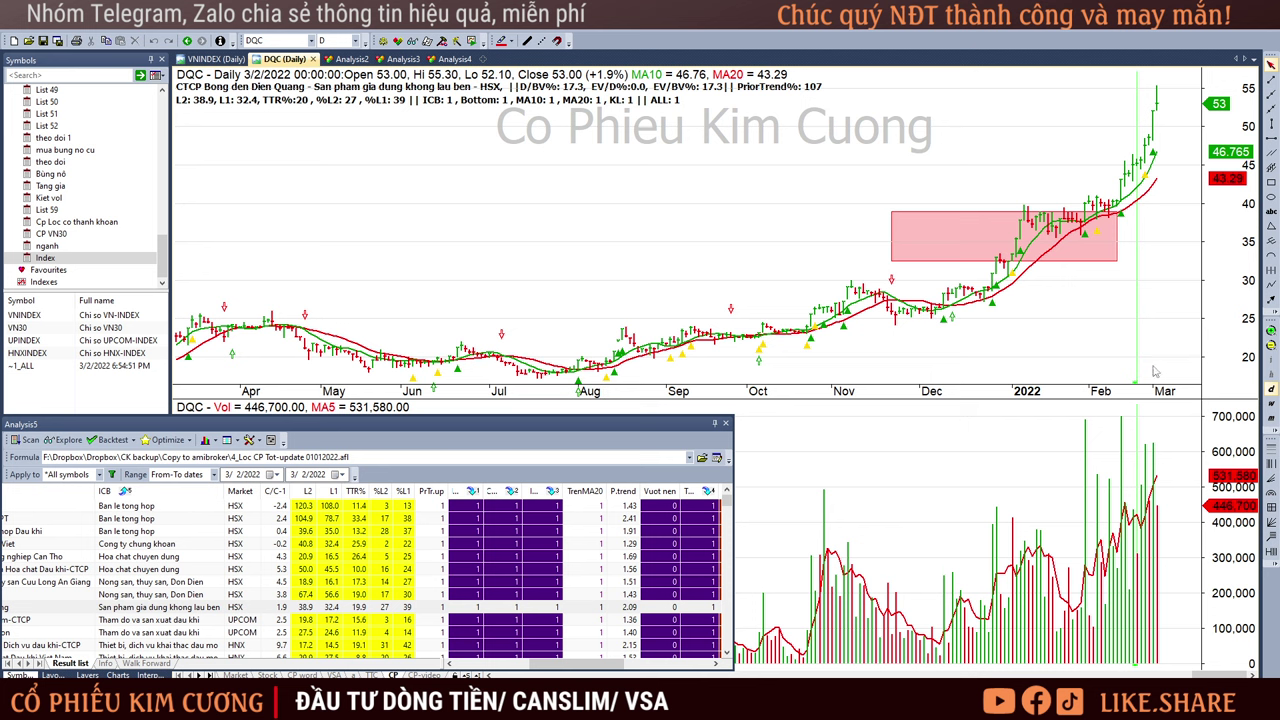
click(585, 621)
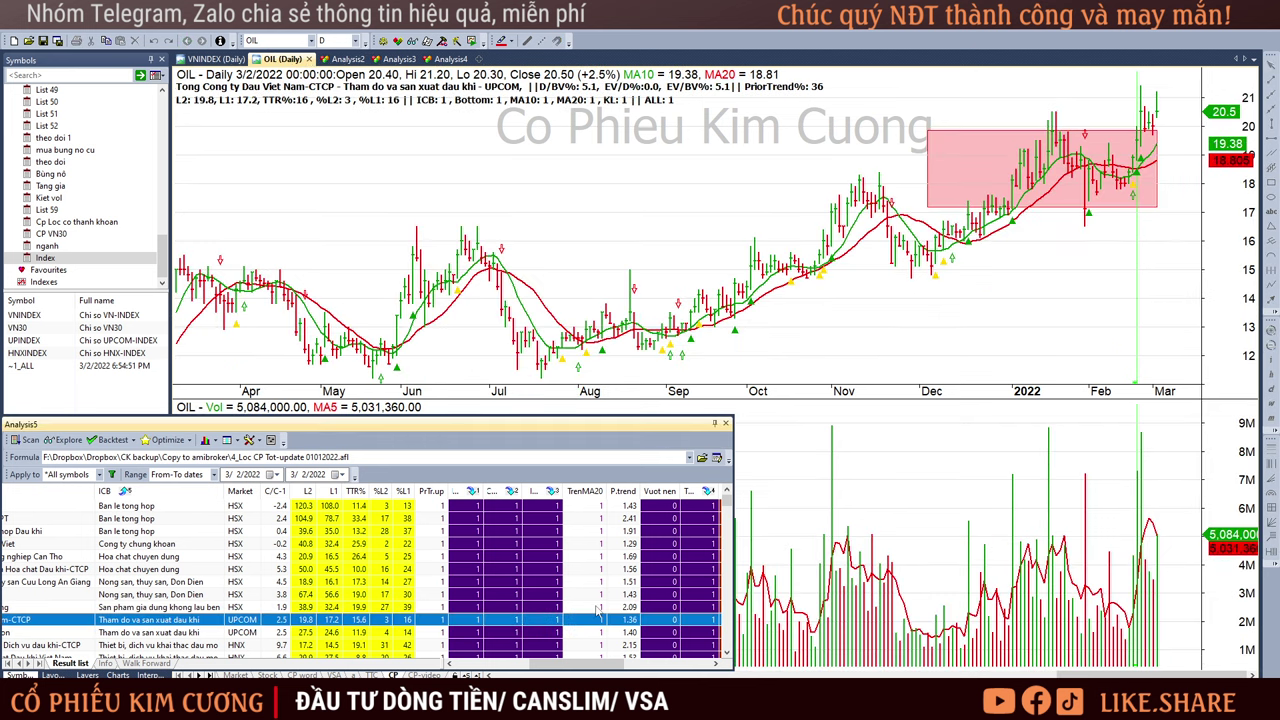
click(1175, 130)
click(603, 634)
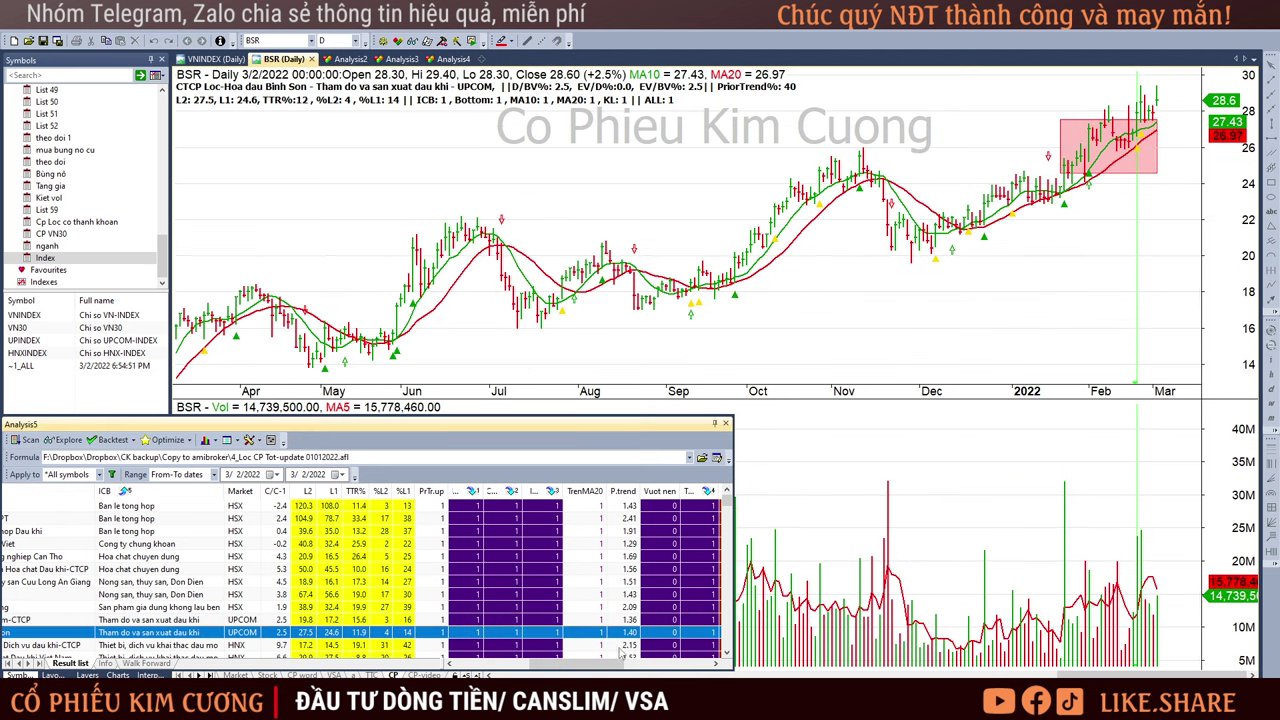
click(622, 648)
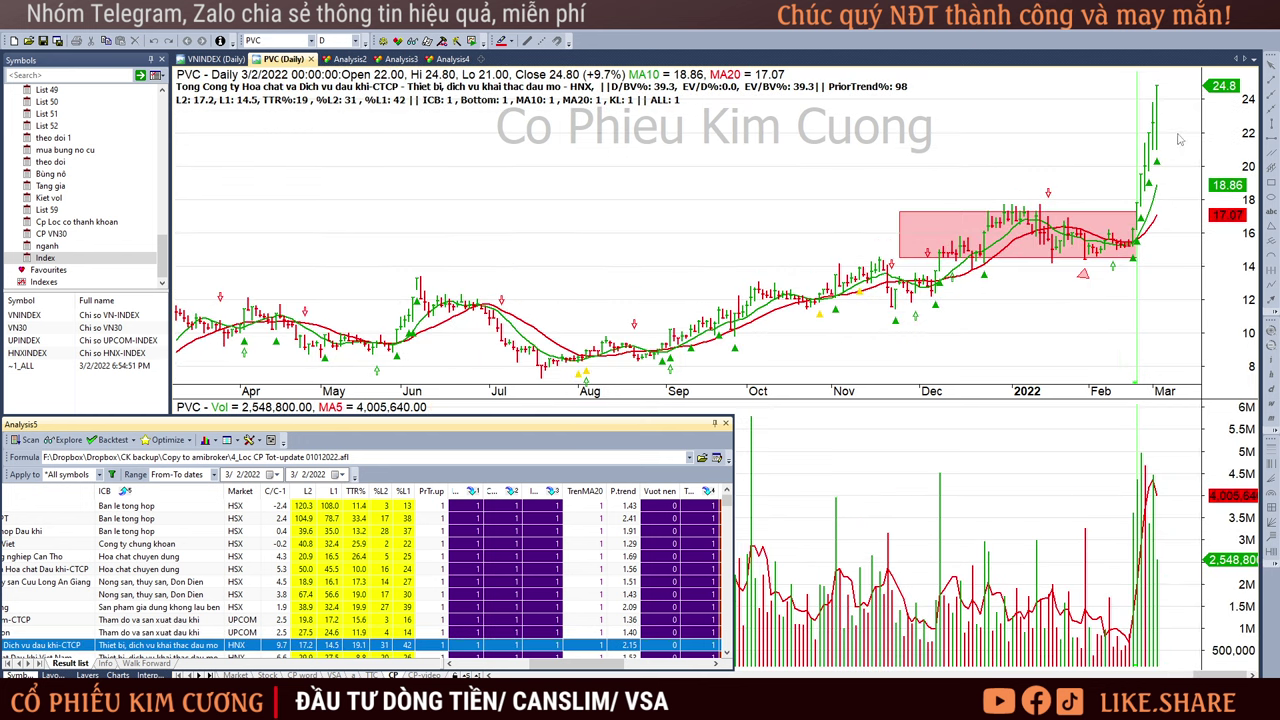
click(1142, 280)
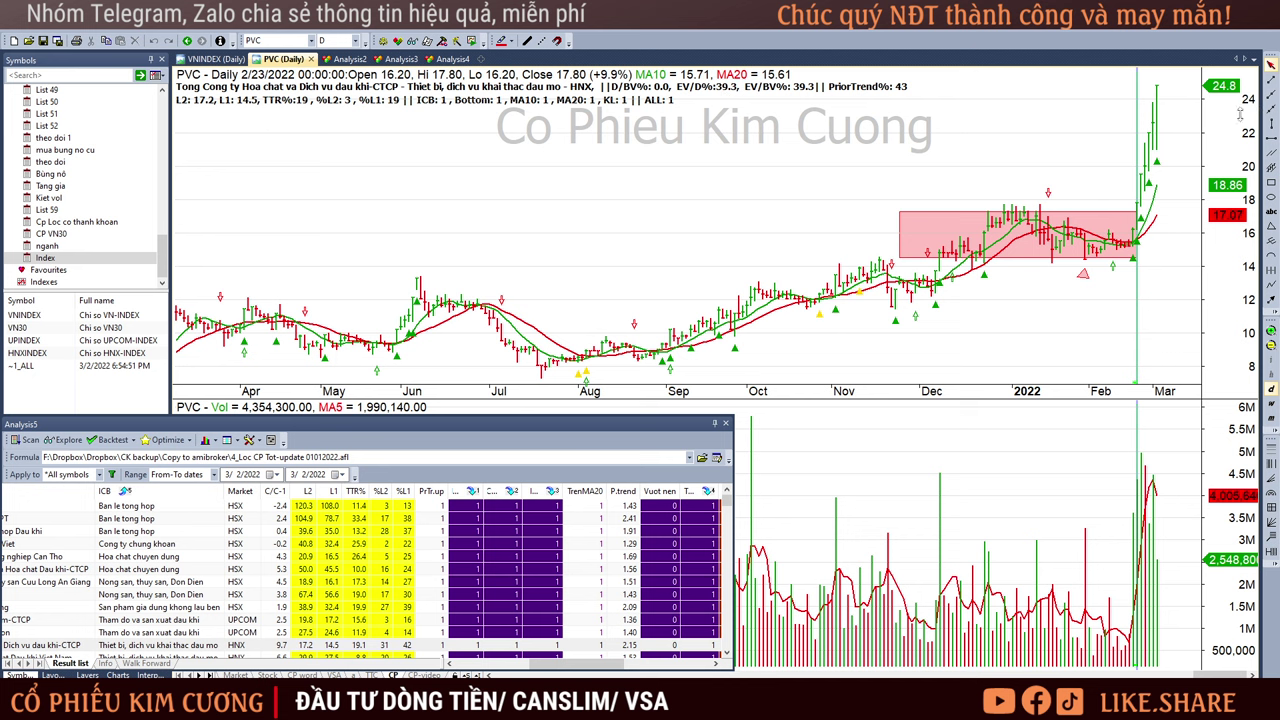
Open the PVS chart from the result list and inspect its 1/18/2022, 2/23/2022 and 3/2/2022 bars around the base.
scroll(580, 582, down, 2)
click(573, 585)
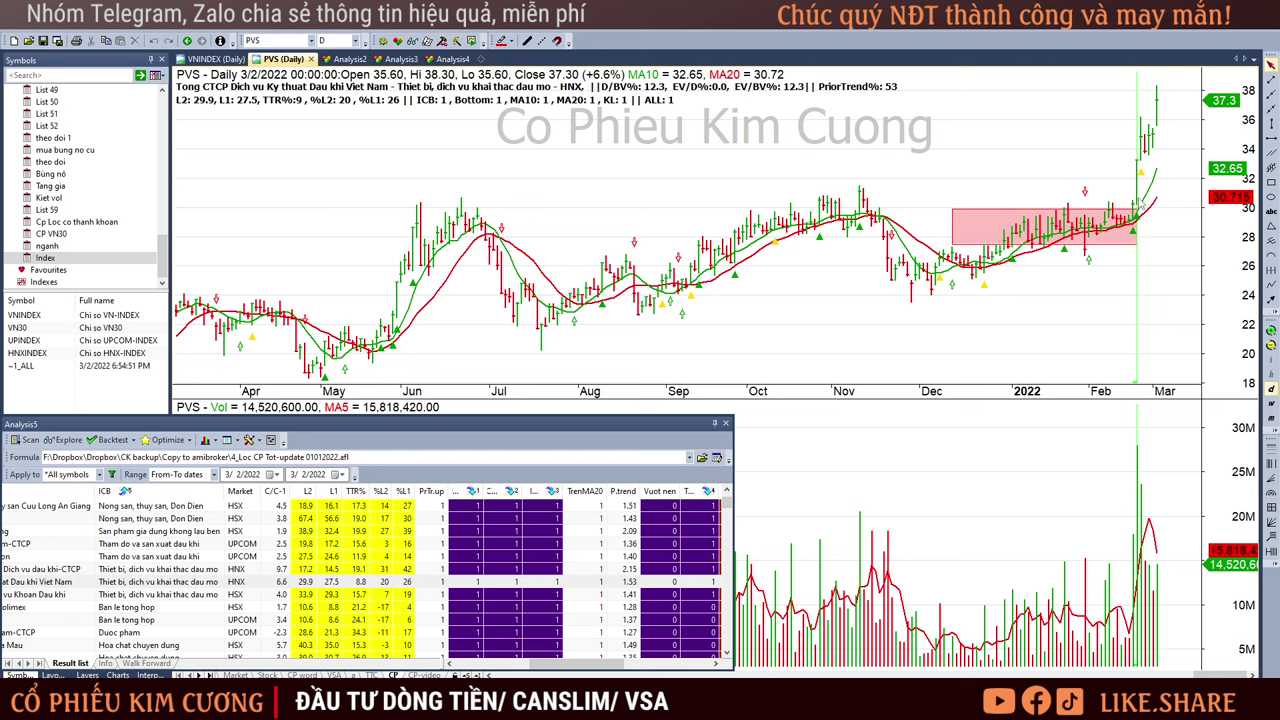
click(1141, 204)
click(1053, 277)
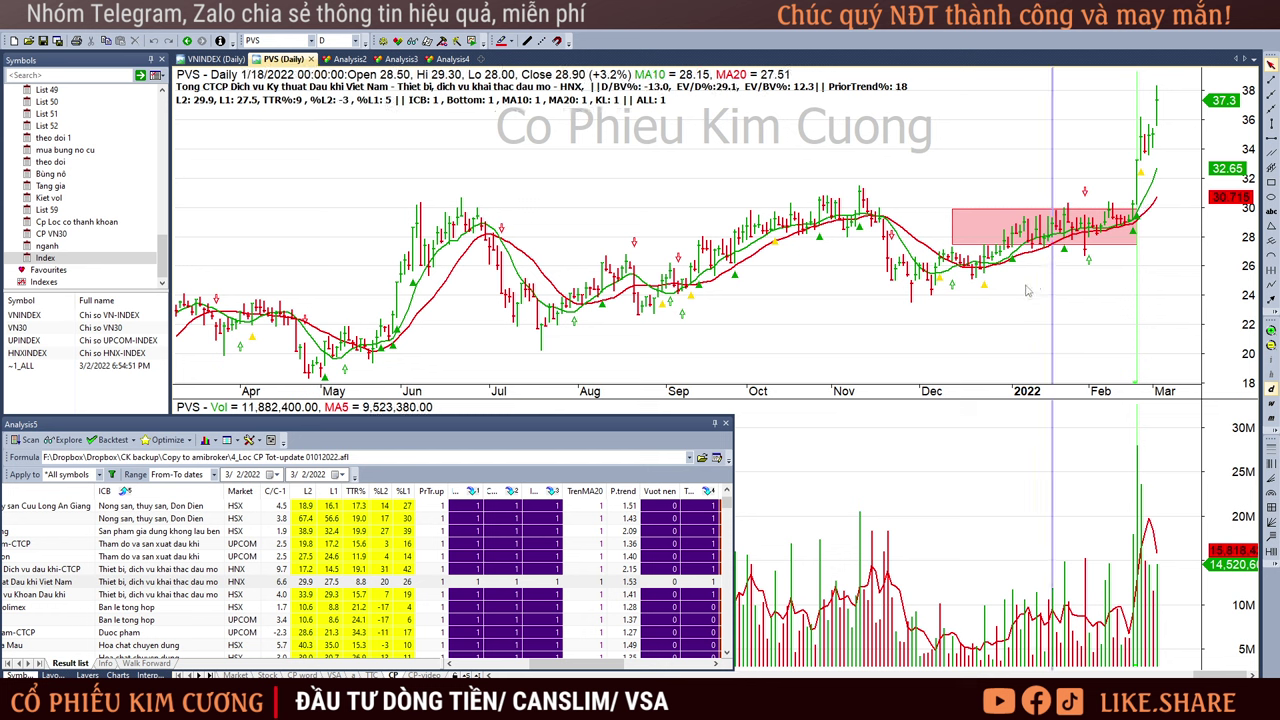
click(1107, 267)
click(1126, 269)
click(1145, 198)
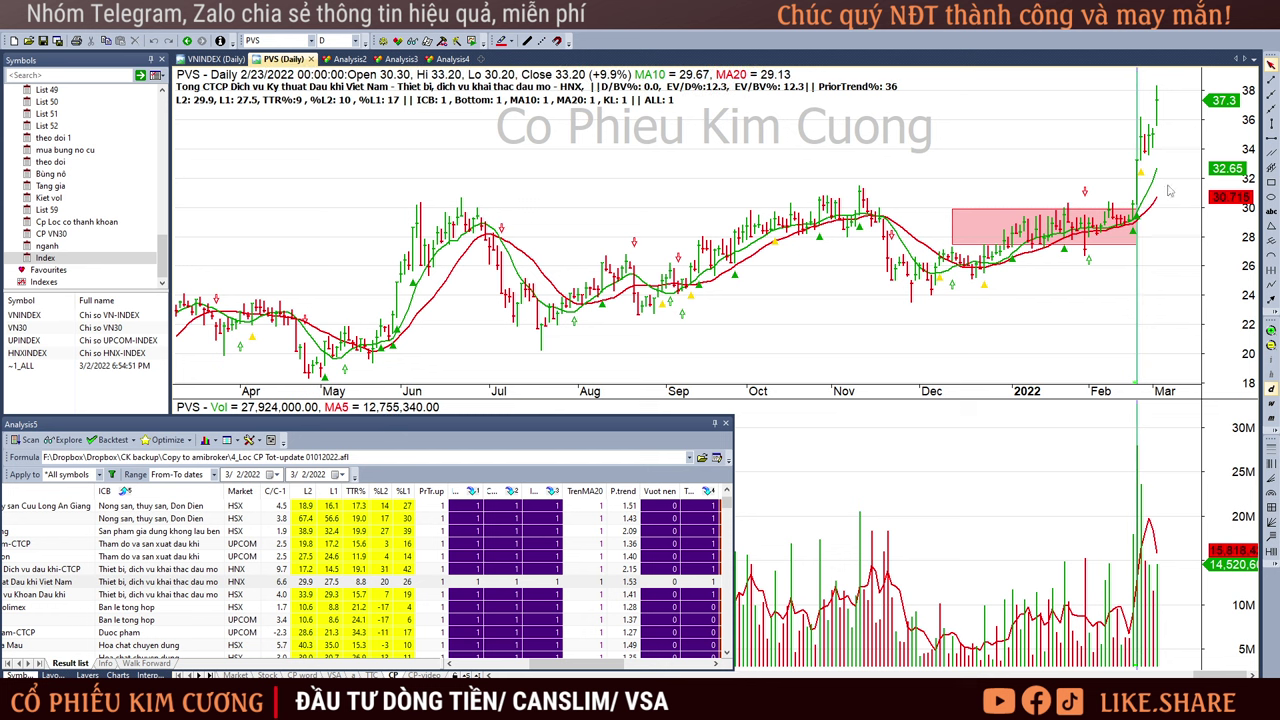
click(1185, 128)
Go through the result list's charts from PVD and PIT down to DCM, then return to DVN to check its base.
scroll(425, 579, down, 1)
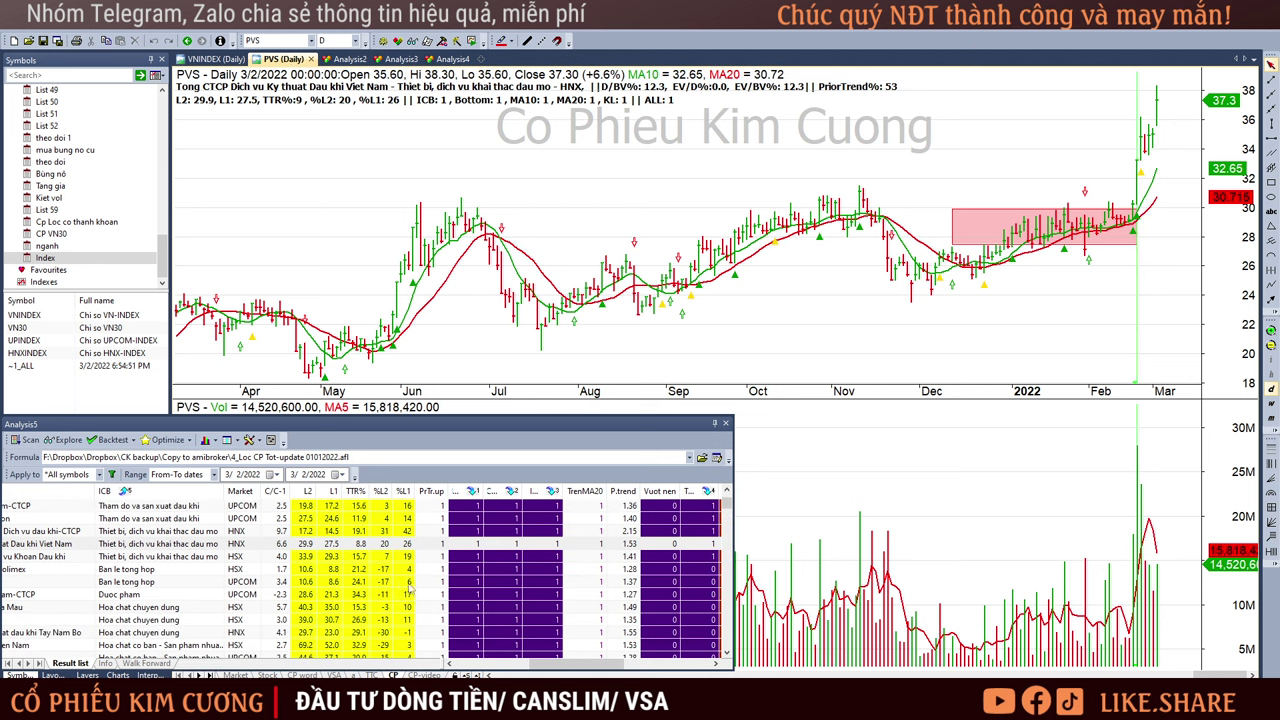
click(468, 557)
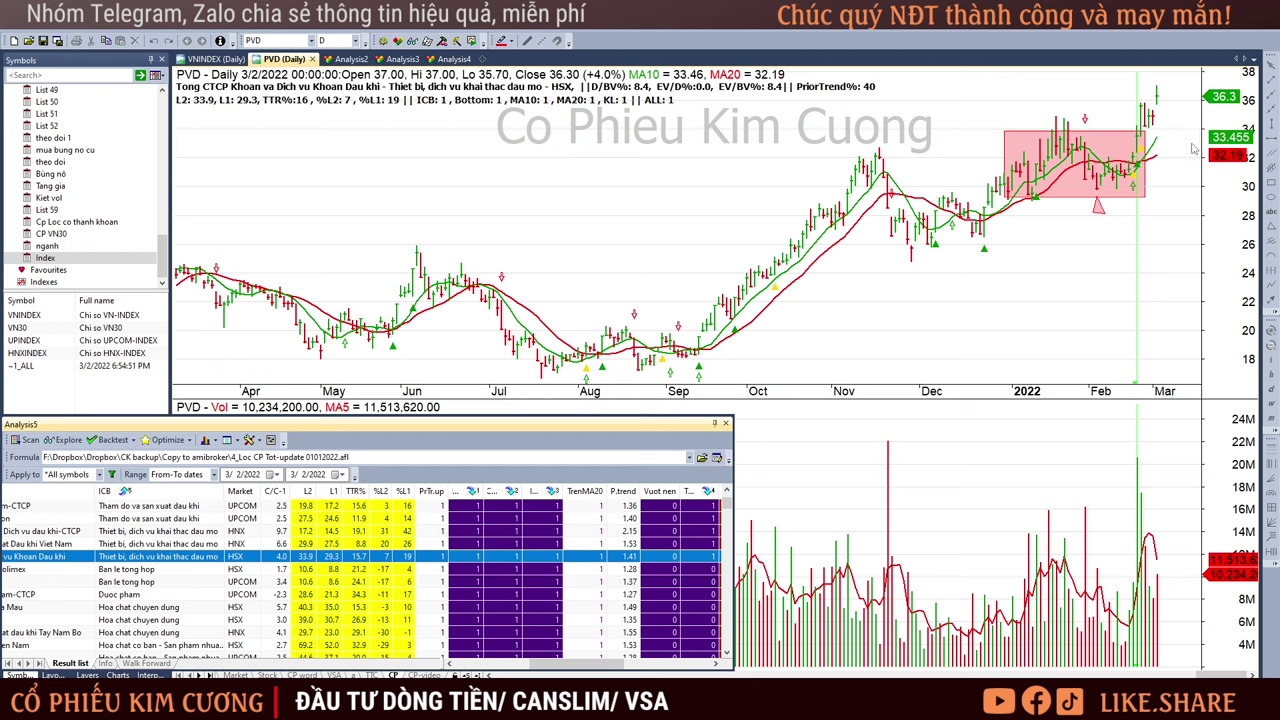
key(Down)
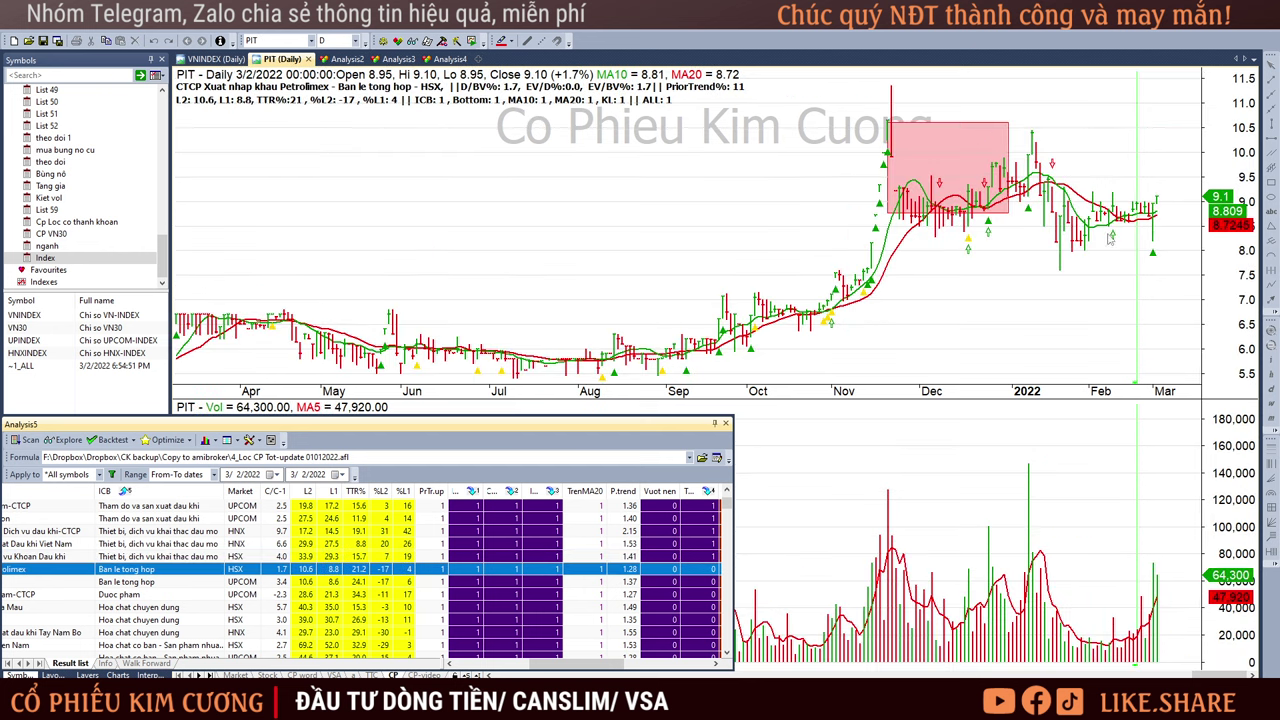
key(Down)
key(Down)
key(Down)
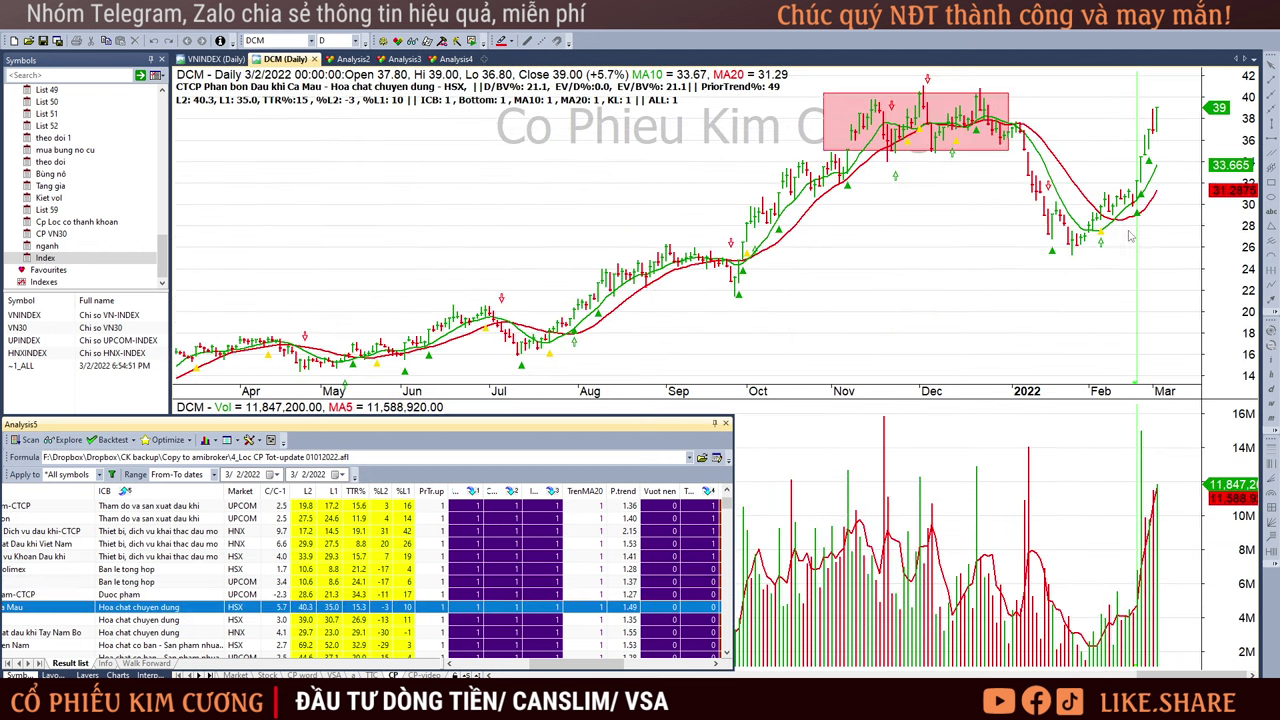
key(Up)
Reopen the DGW and DPM charts and look over the result list's sectors from retail to oil and gas.
scroll(512, 591, up, 3)
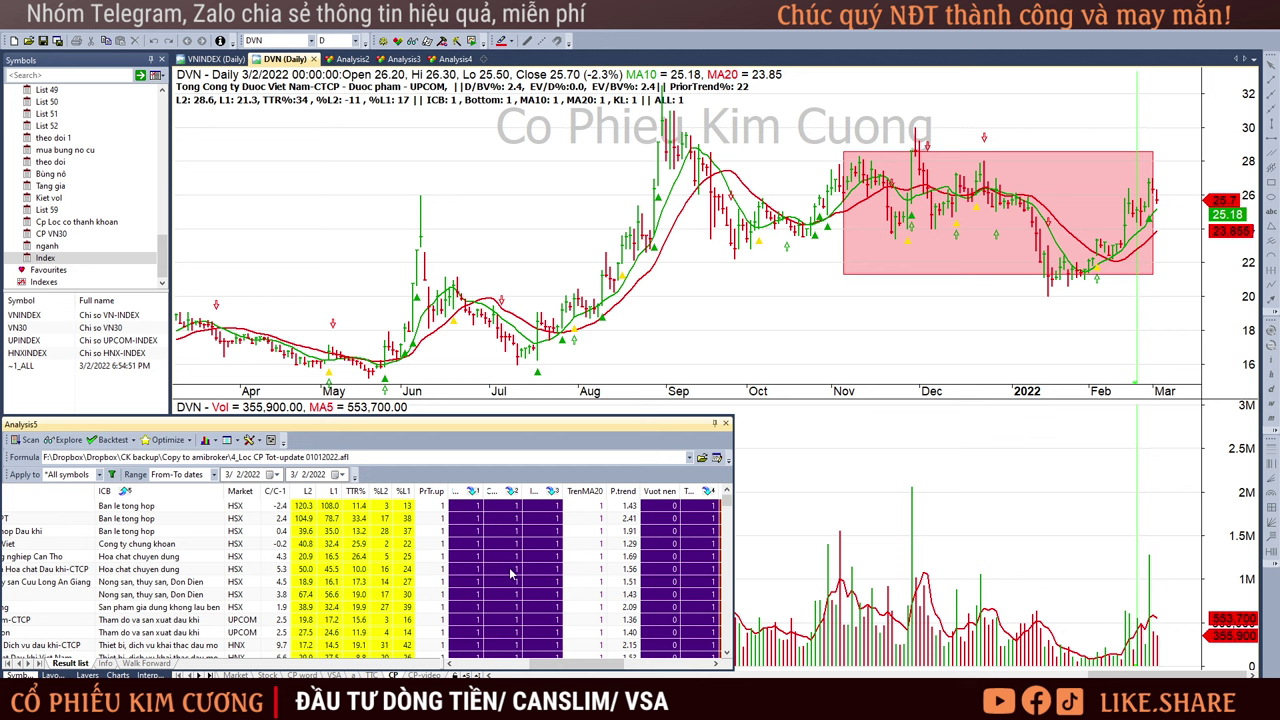
click(212, 508)
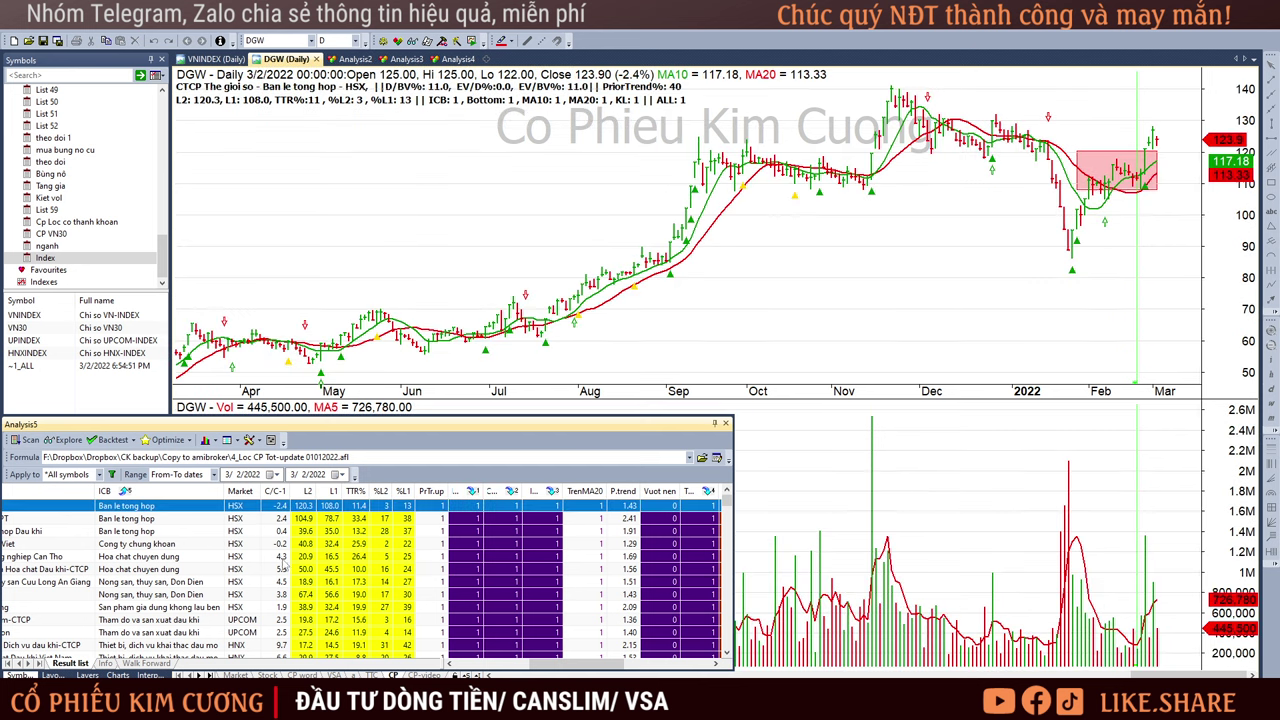
click(330, 570)
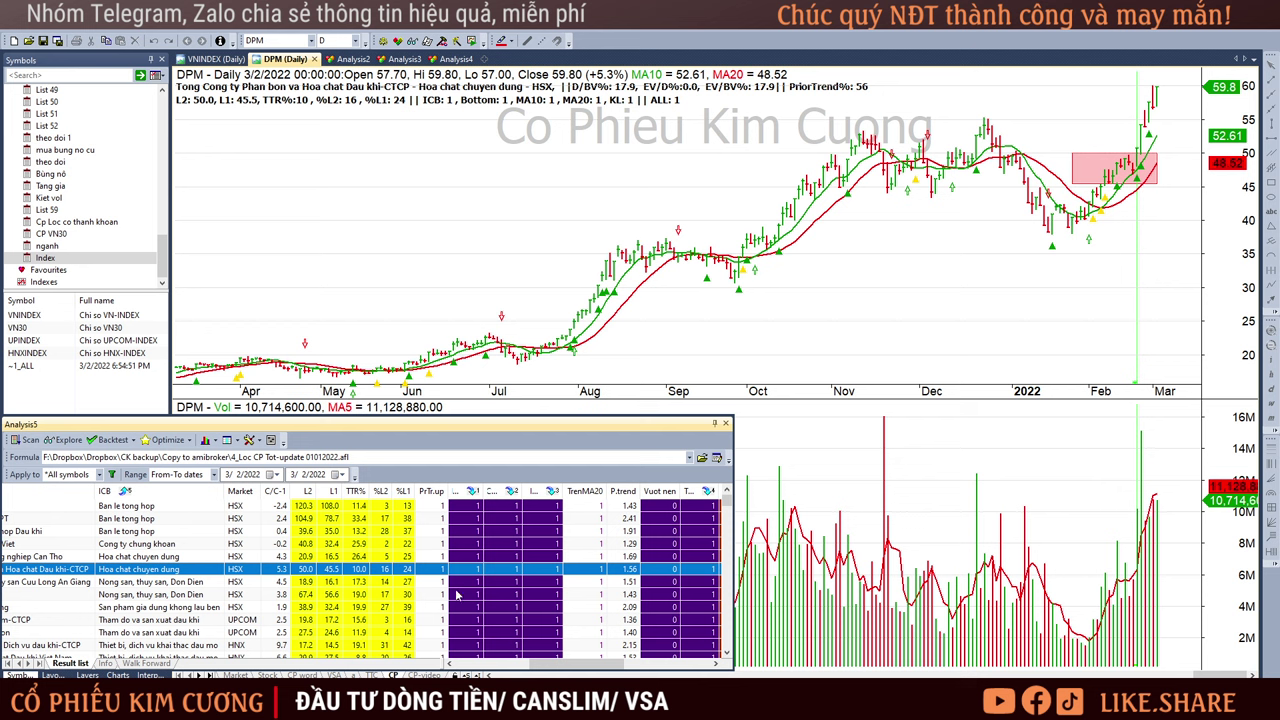
scroll(440, 585, down, 3)
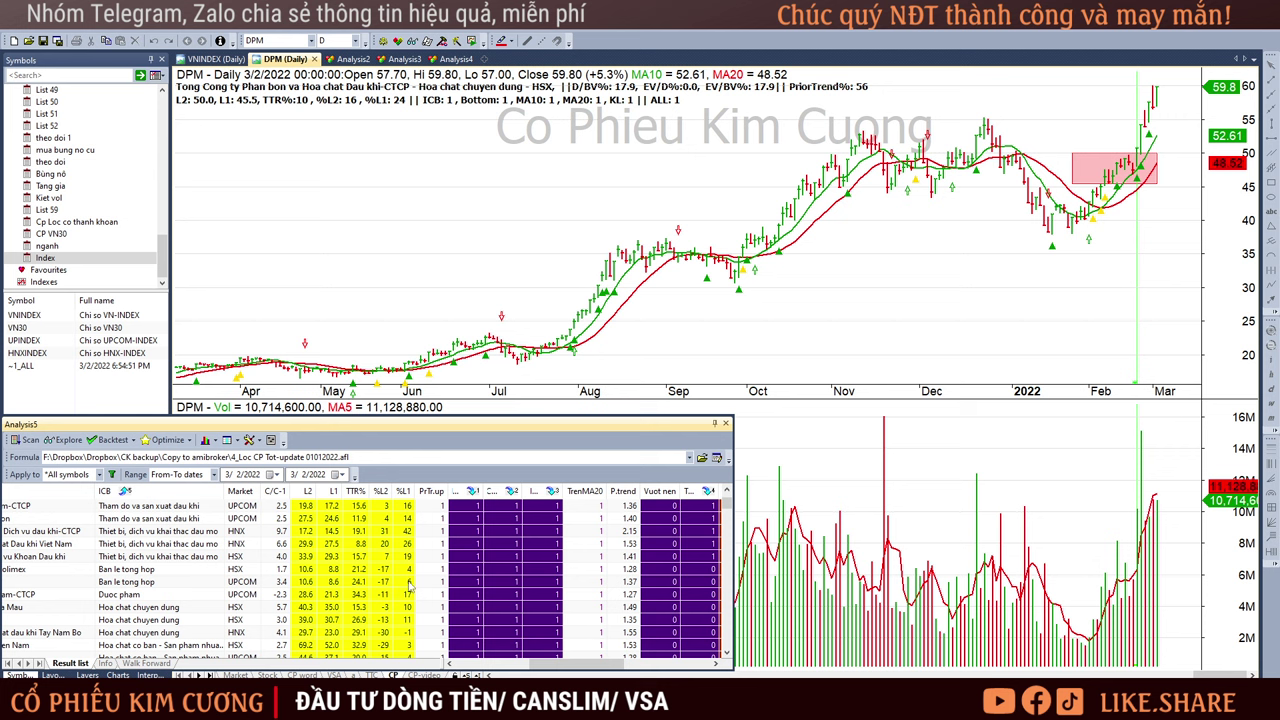
scroll(410, 585, up, 3)
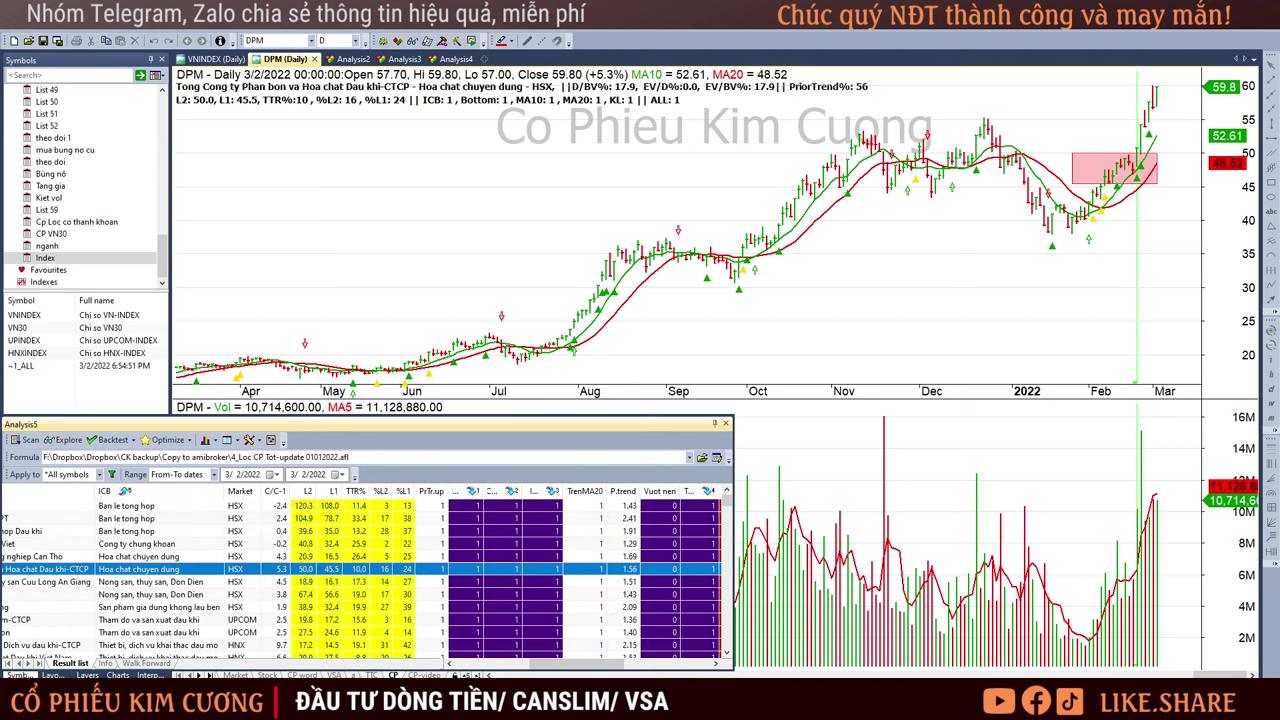
Switch to the Excel strong-stock list and select the rows from PET to PVD across columns B to M.
key(alt+Tab)
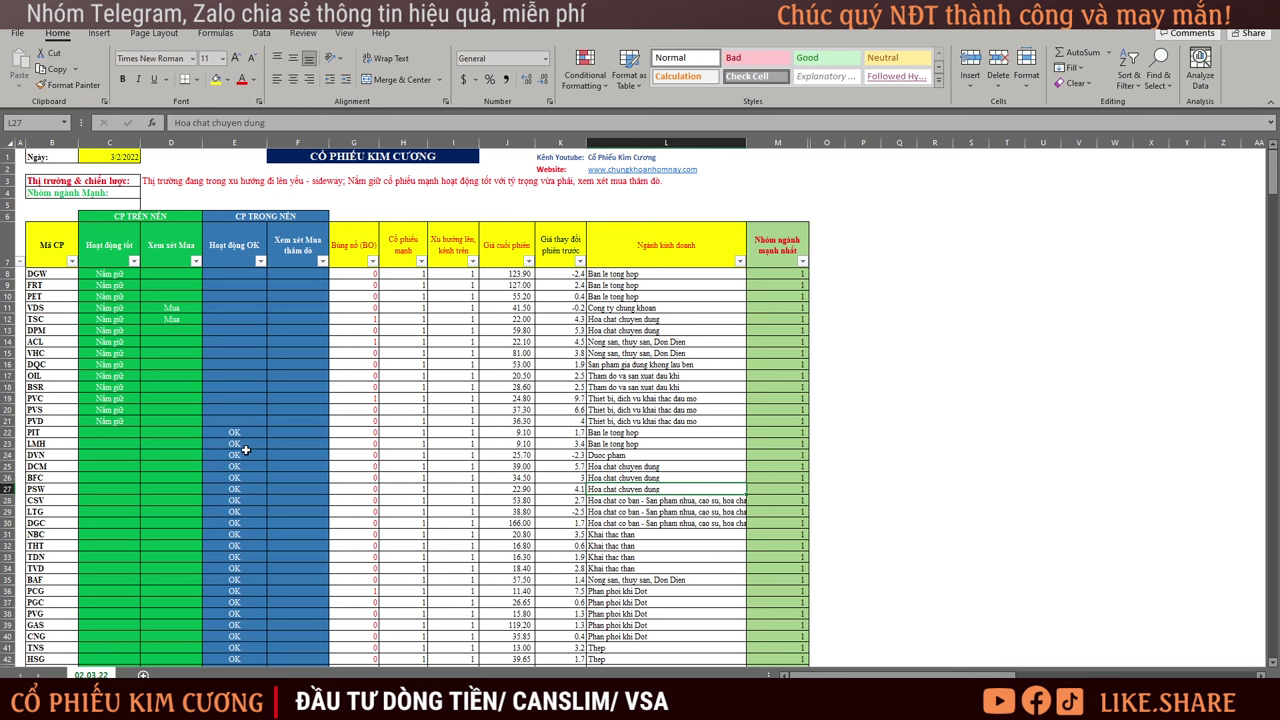
click(866, 239)
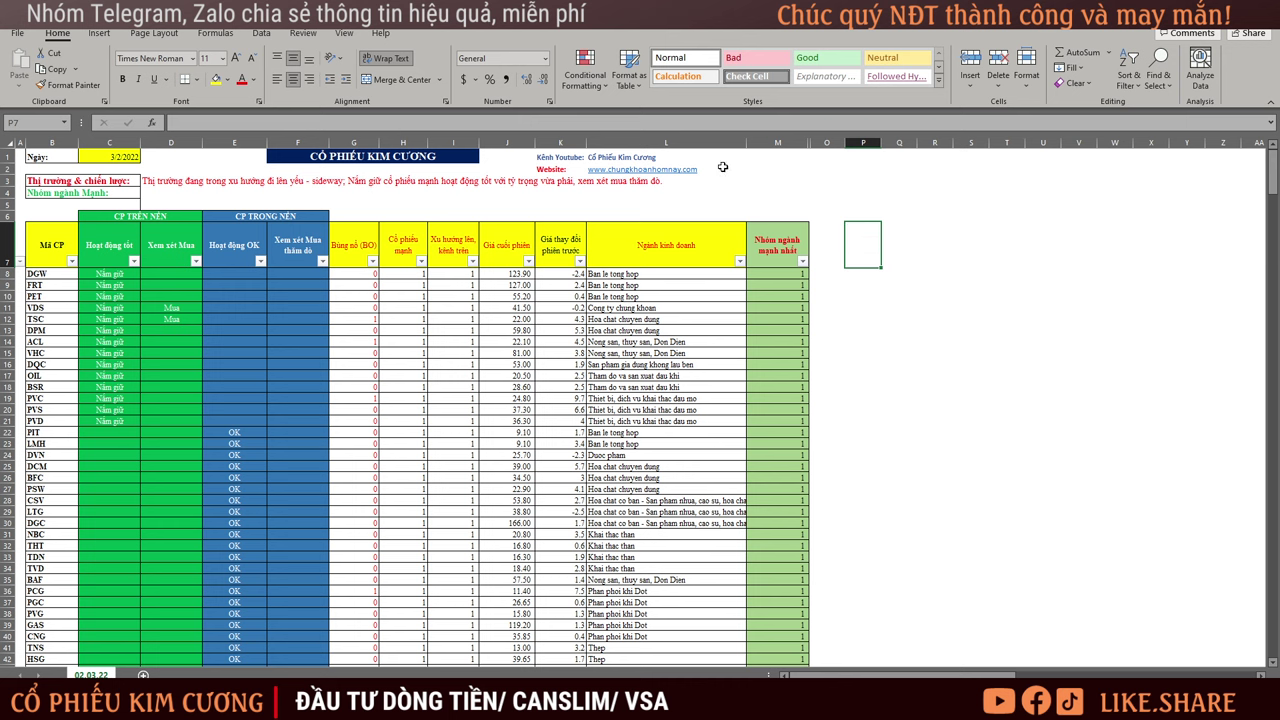
click(56, 298)
drag(62, 316, 759, 421)
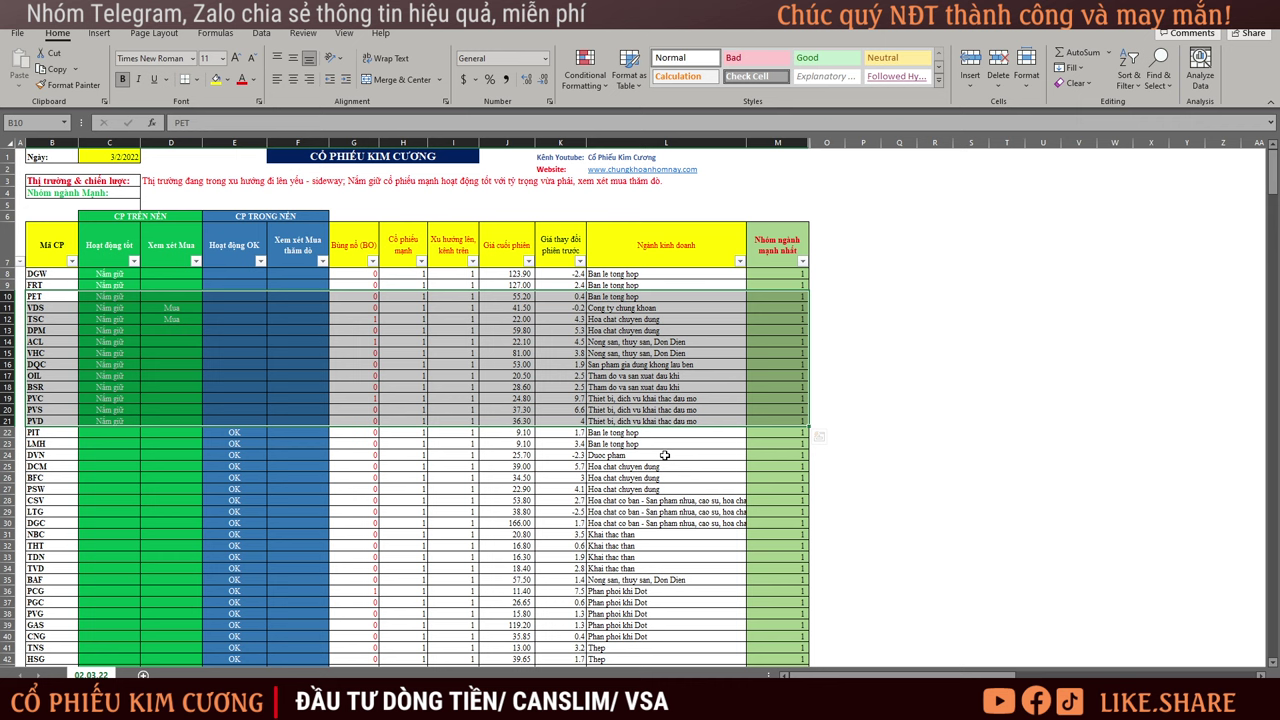
Enter the note "90%NDT" in empty cell Q10 beside the stock list.
click(906, 375)
click(914, 295)
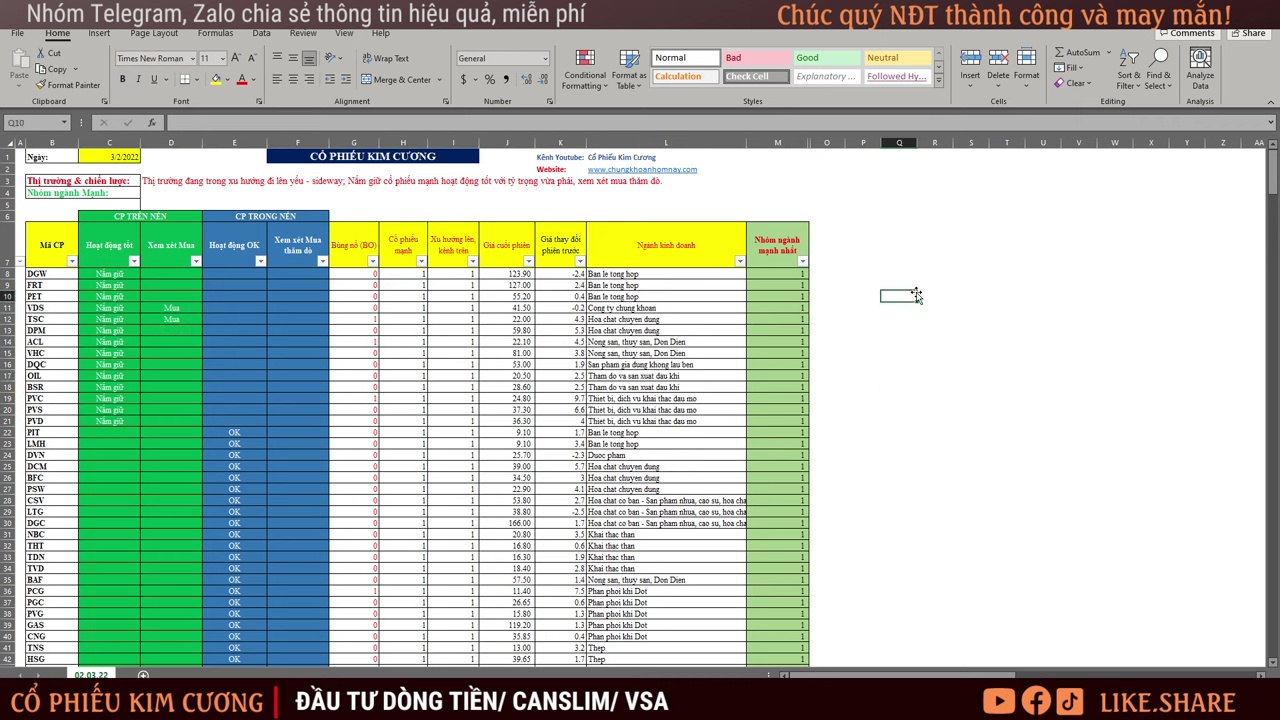
text(90)
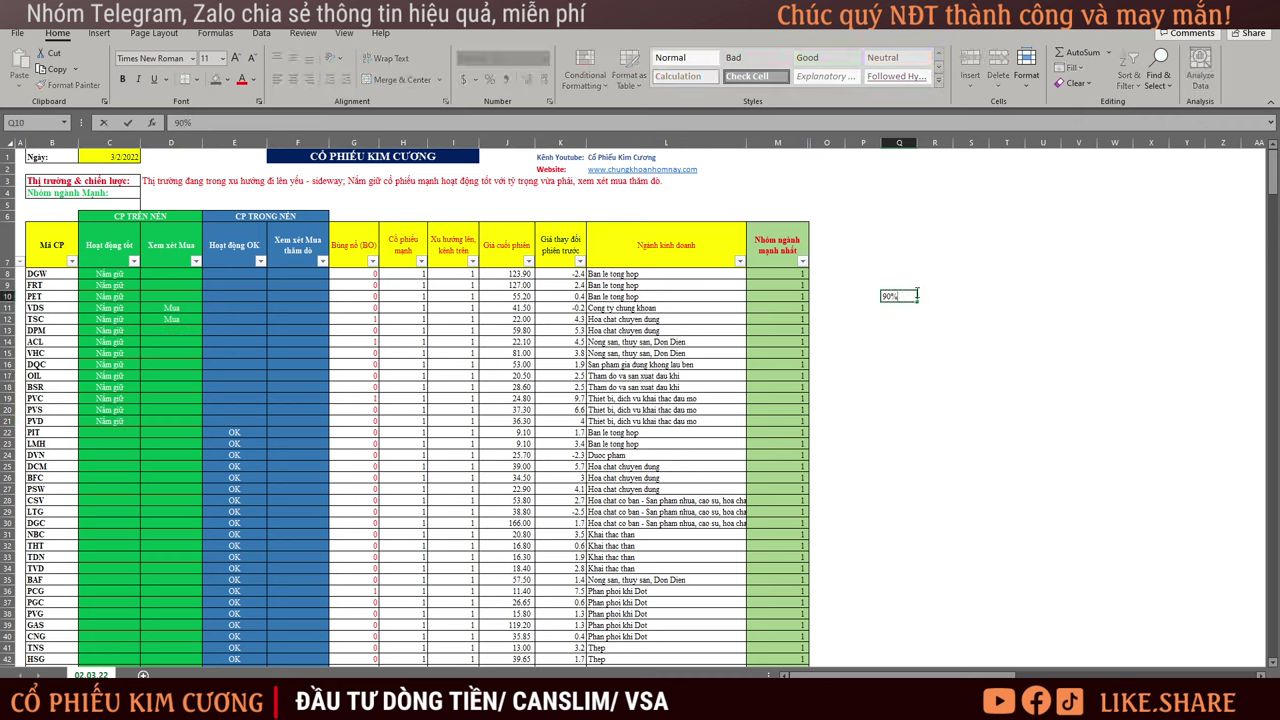
text(%NDT)
key(Return)
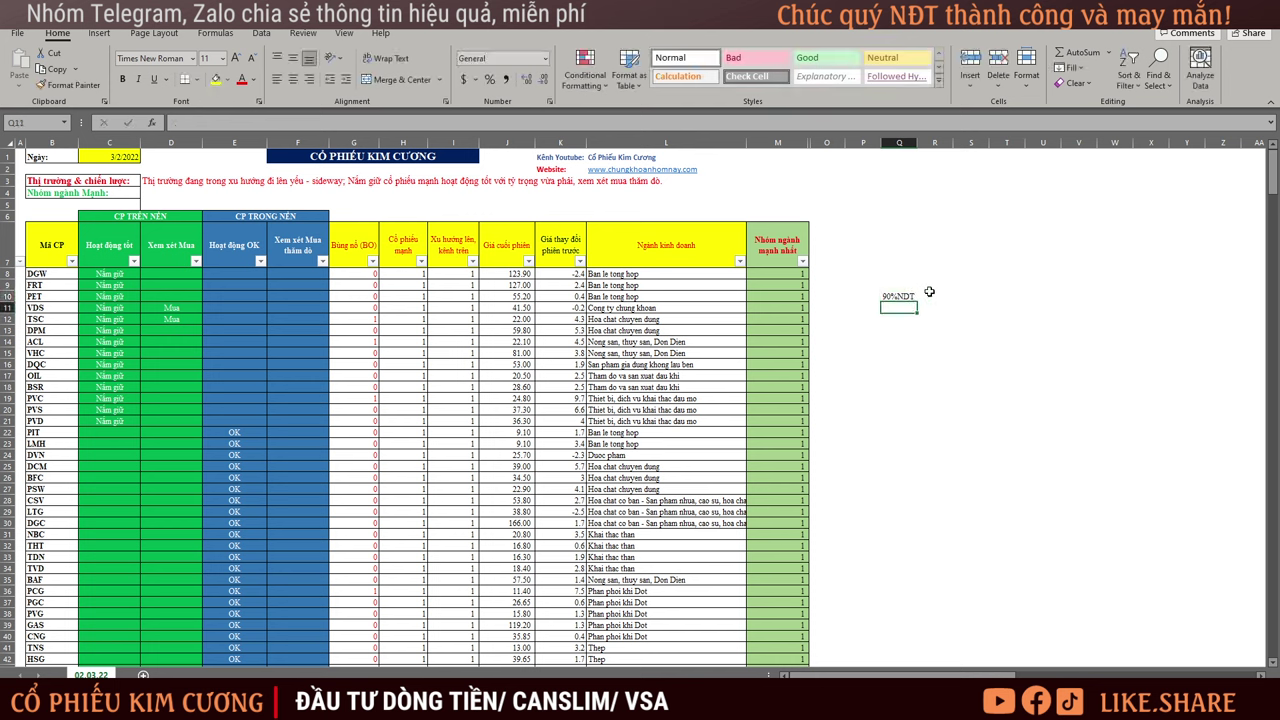
Highlight the block of cells around the 90%NDT note several times, starting from cell P8, and clear the selection.
click(927, 321)
drag(883, 274, 957, 350)
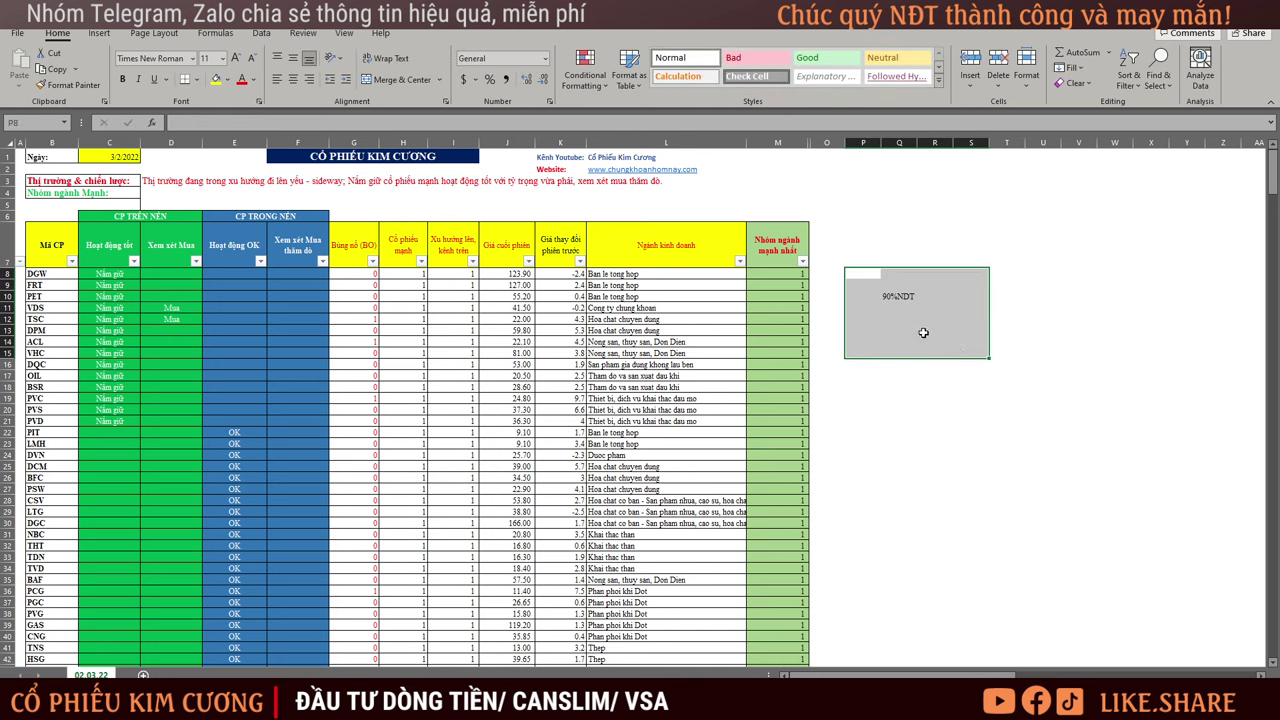
drag(851, 271, 956, 324)
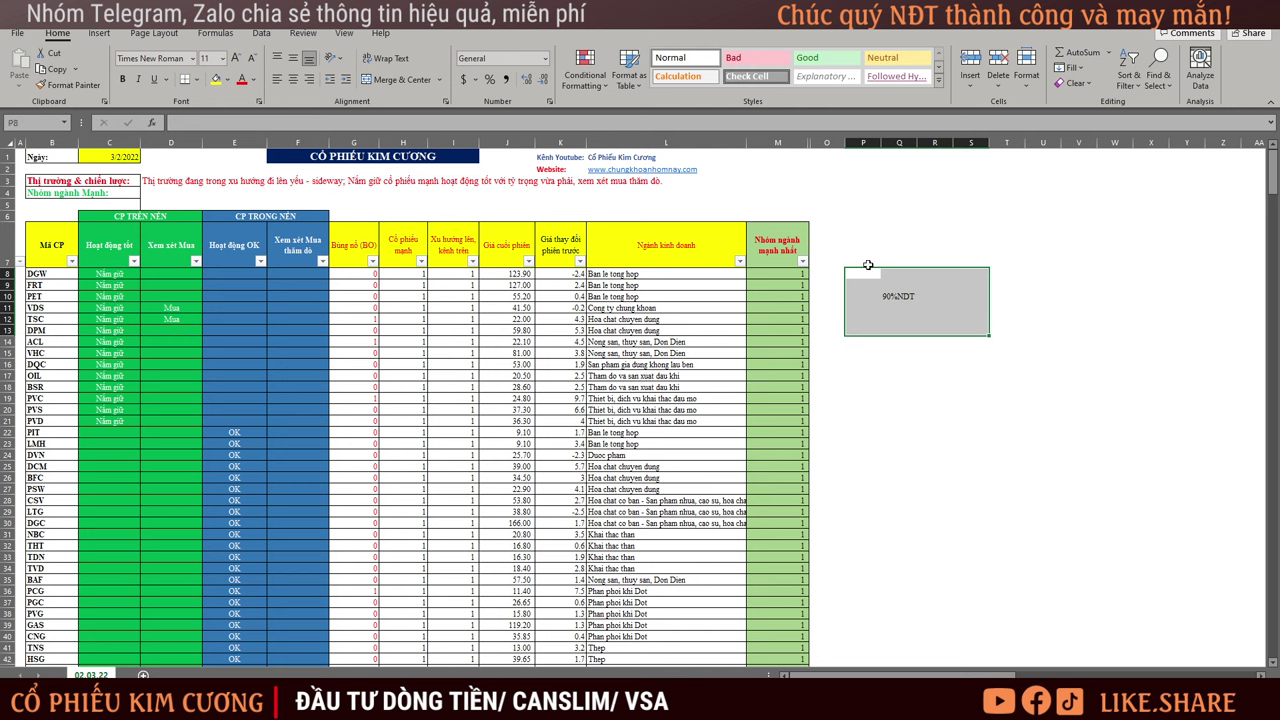
drag(856, 272, 928, 338)
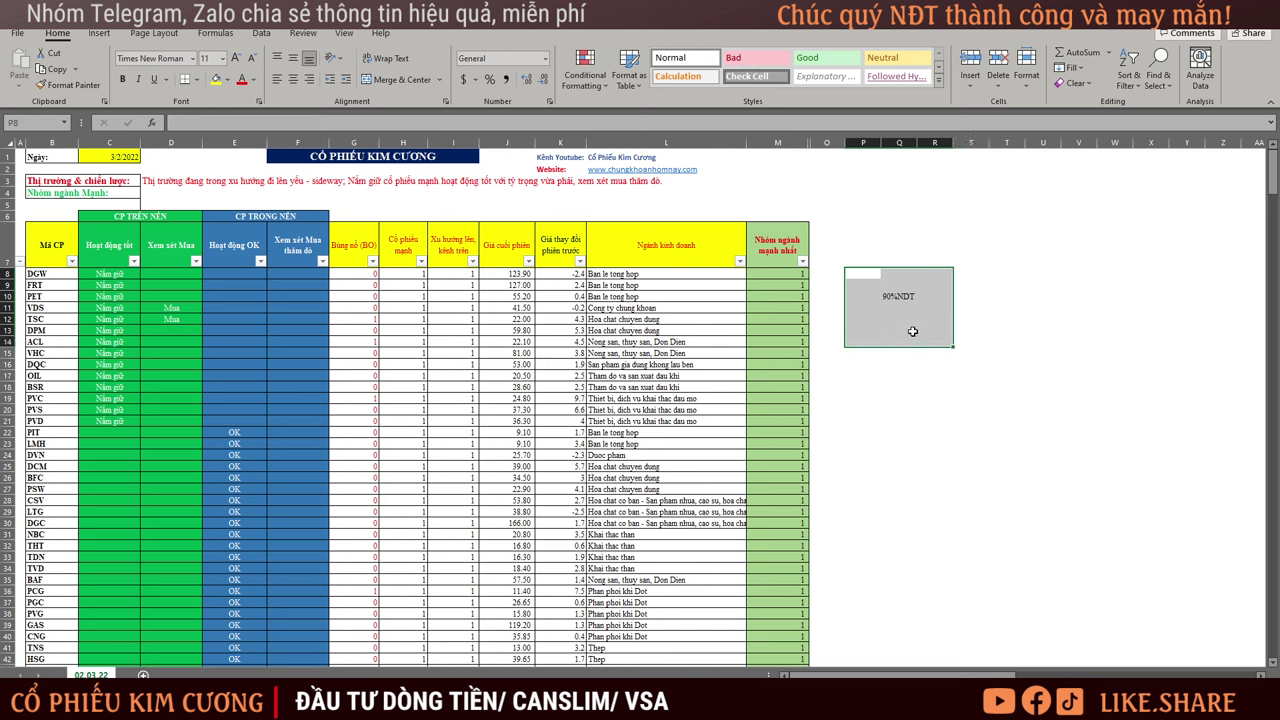
drag(865, 272, 929, 320)
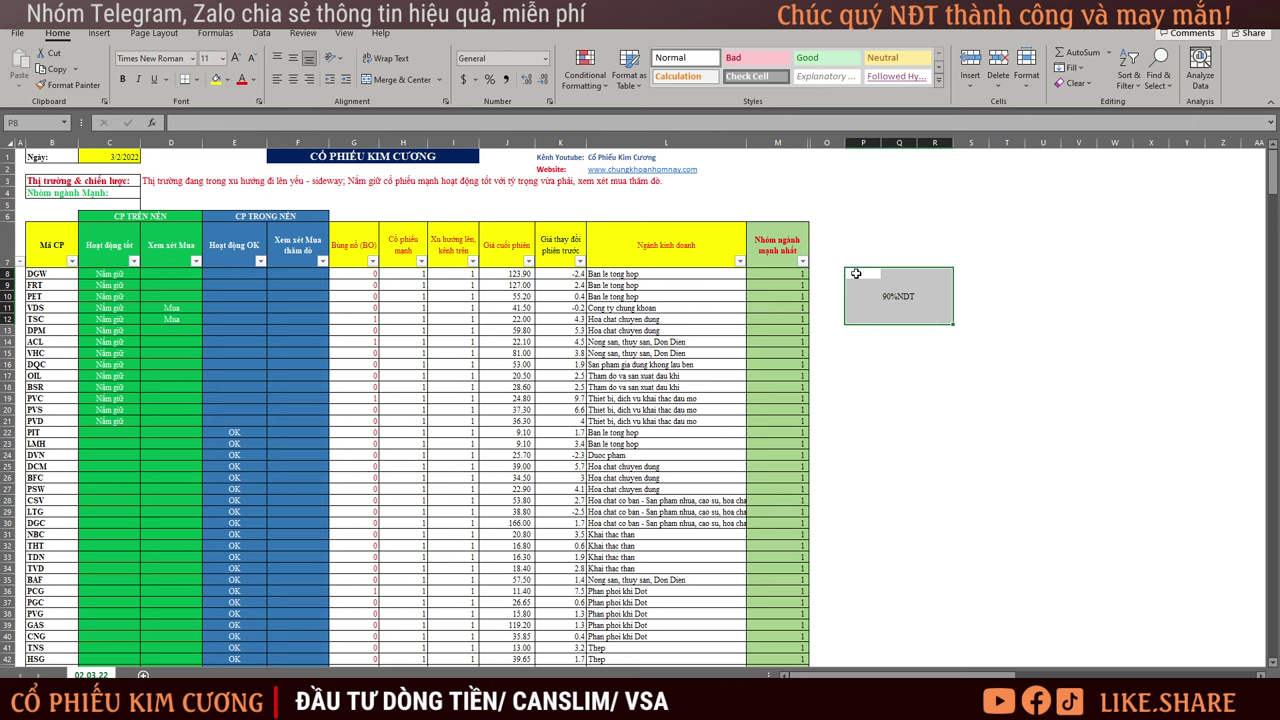
drag(851, 271, 934, 328)
drag(857, 273, 949, 318)
drag(857, 271, 932, 313)
click(898, 341)
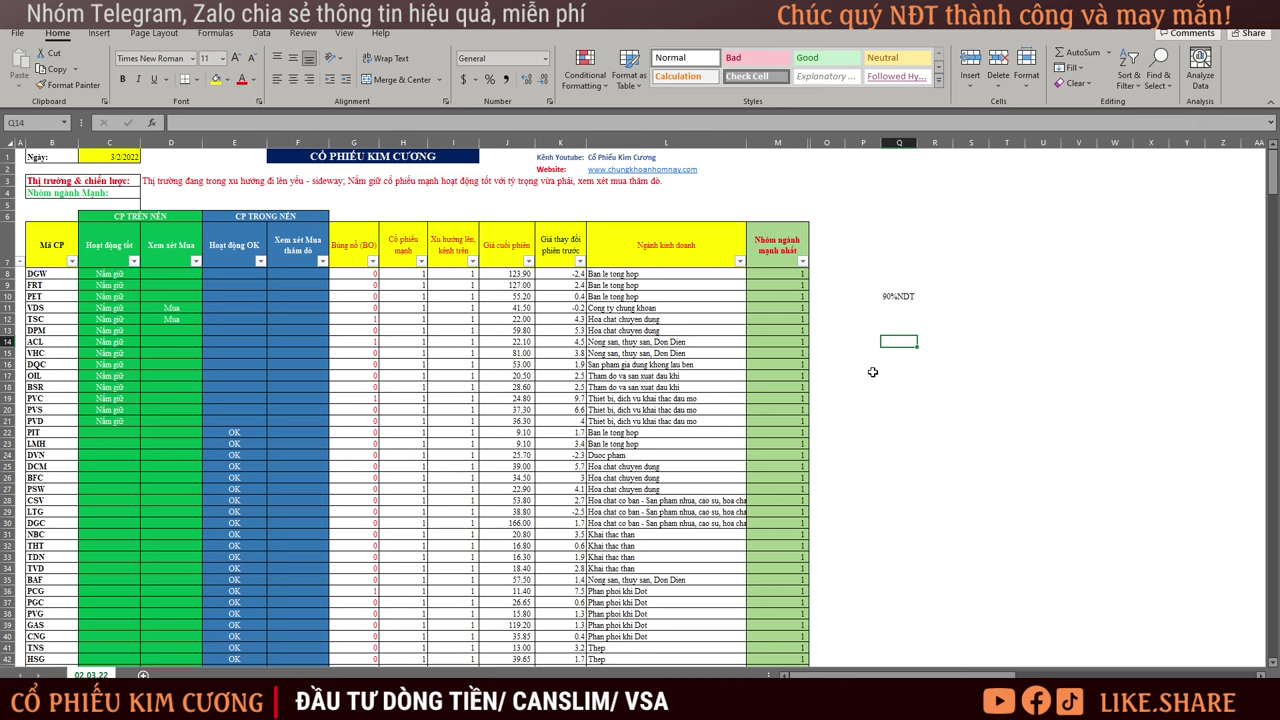
Delete the 90%NDT note beside the stock list and deselect the emptied cells.
drag(866, 284, 957, 307)
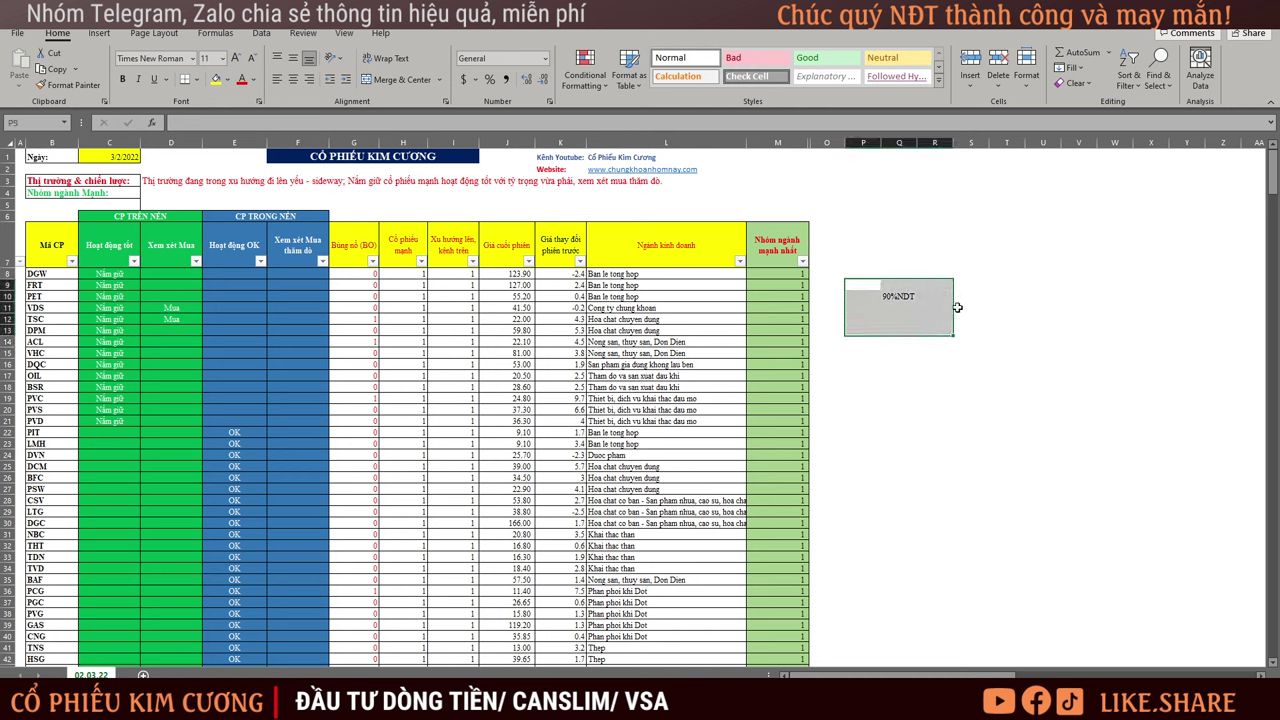
key(Delete)
drag(845, 255, 977, 369)
click(1018, 412)
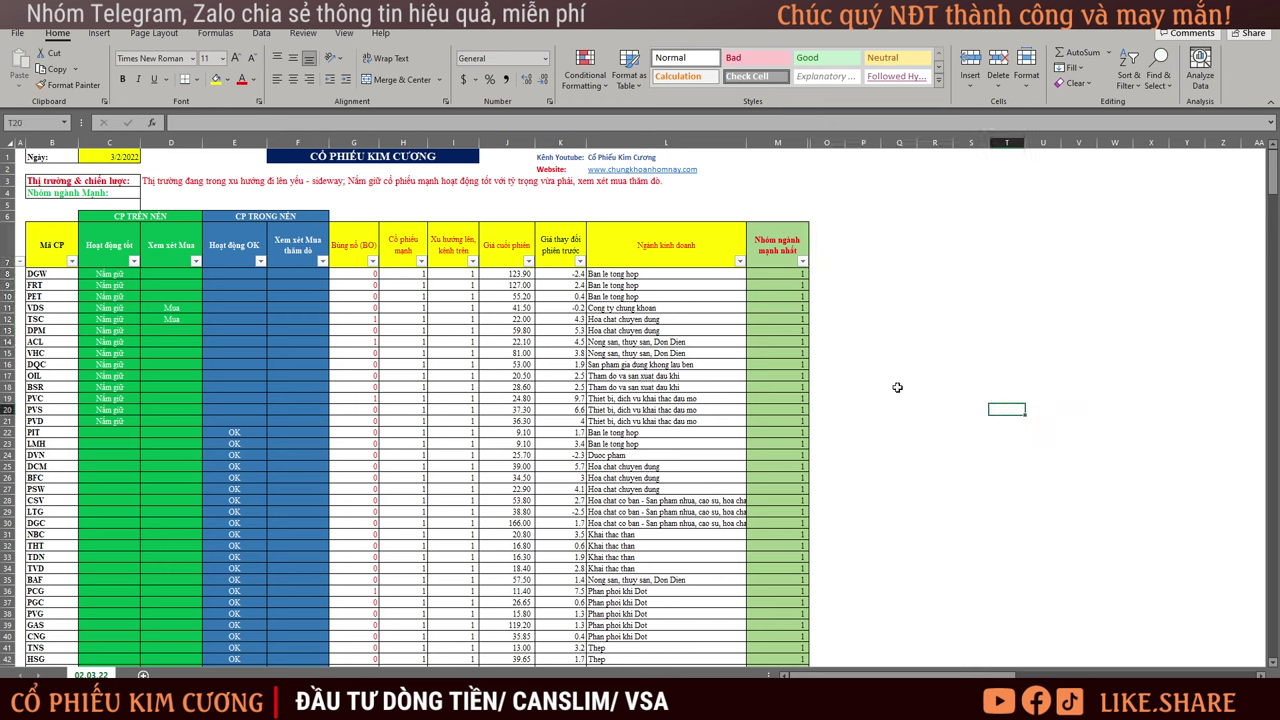